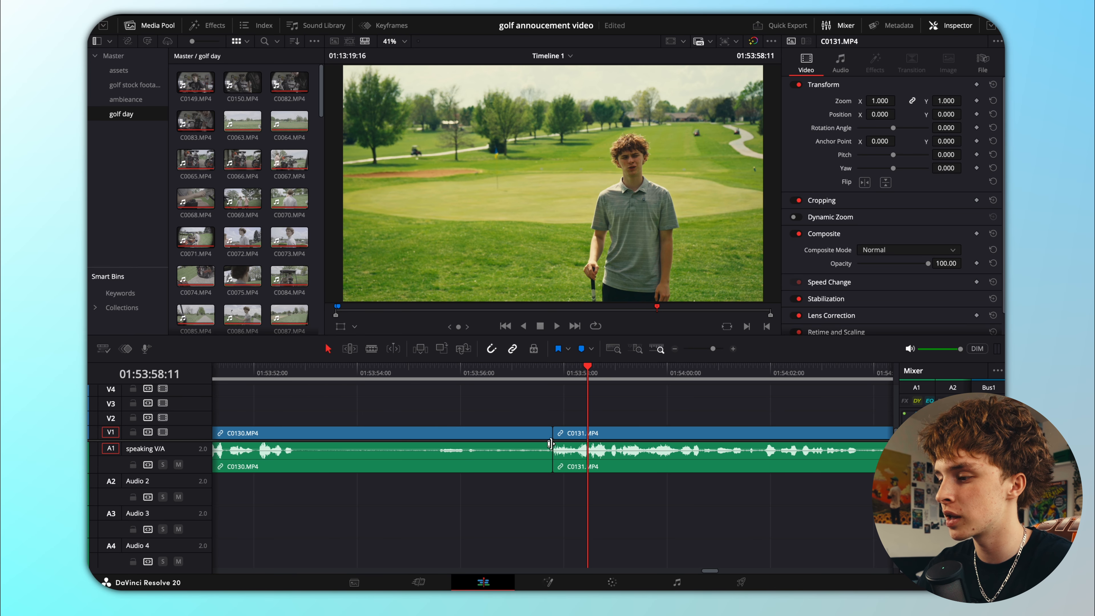
# Step: Convert clip C0131.MP4 on track V1 into a new Fusion clip and open it on the Fusion page
pyautogui.rightClick(606, 438)
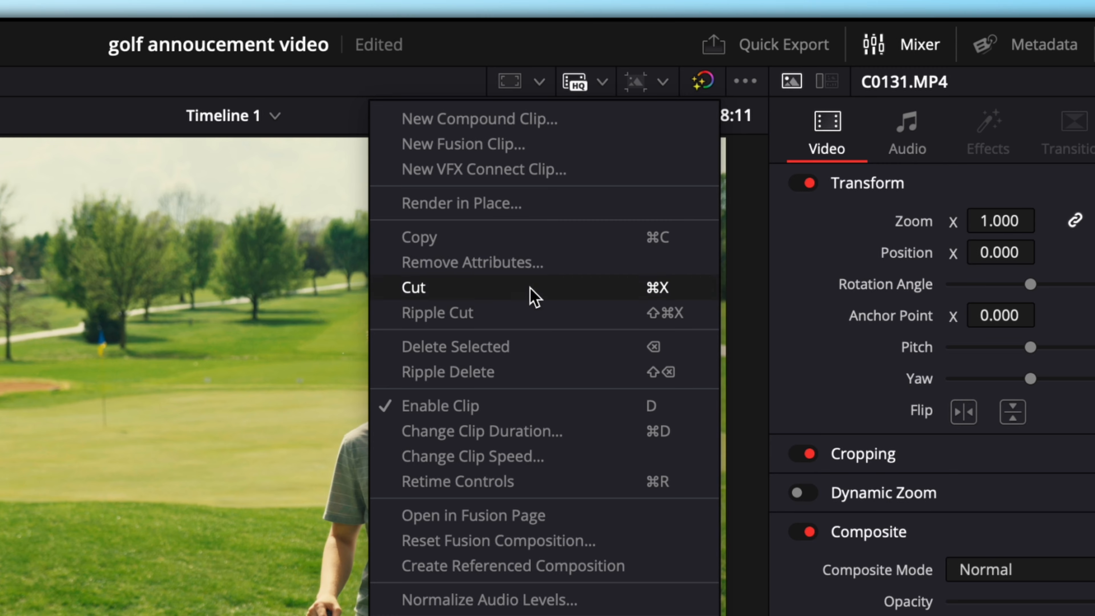
pyautogui.click(502, 147)
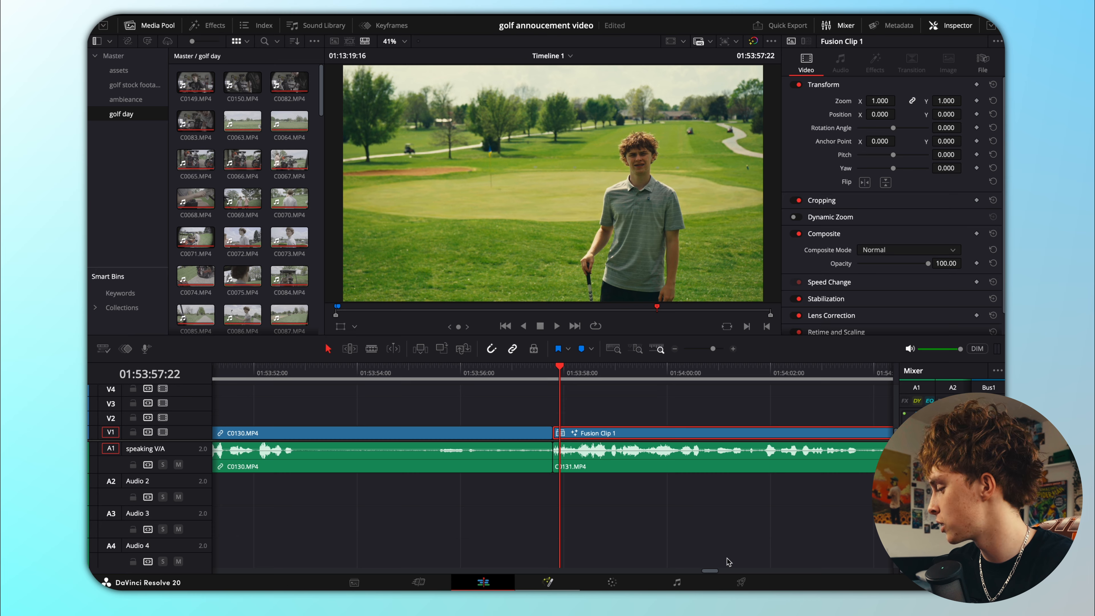
pyautogui.hotkey('shift', '5')
# Step: Add a Planar Tracker node between MediaIn1 and MediaOut1
pyautogui.click(176, 441)
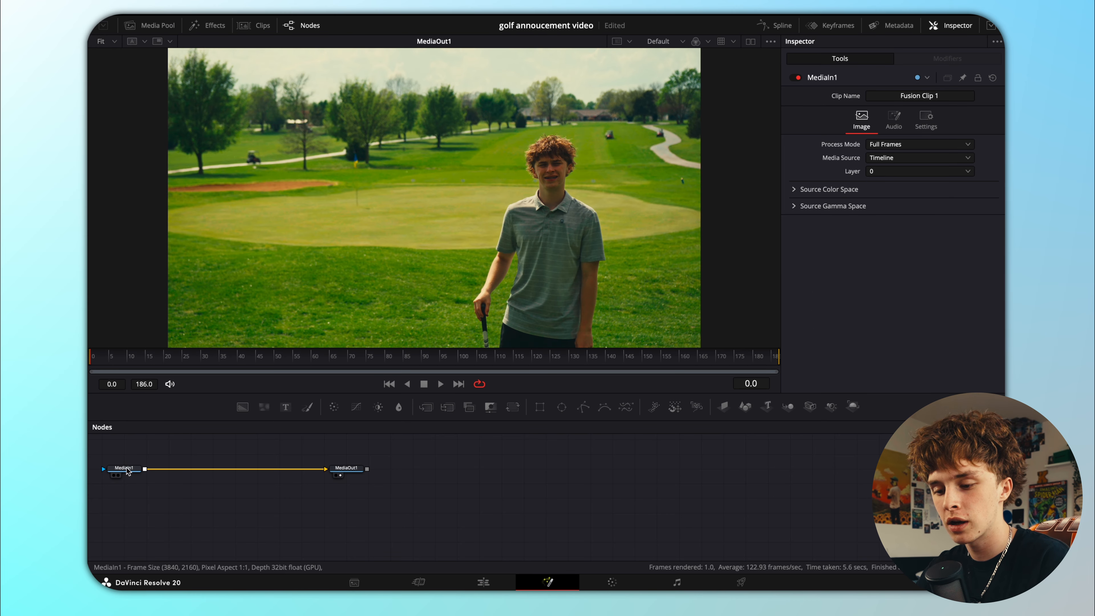
pyautogui.hotkey('shift', 'space')
pyautogui.write('planar trac')
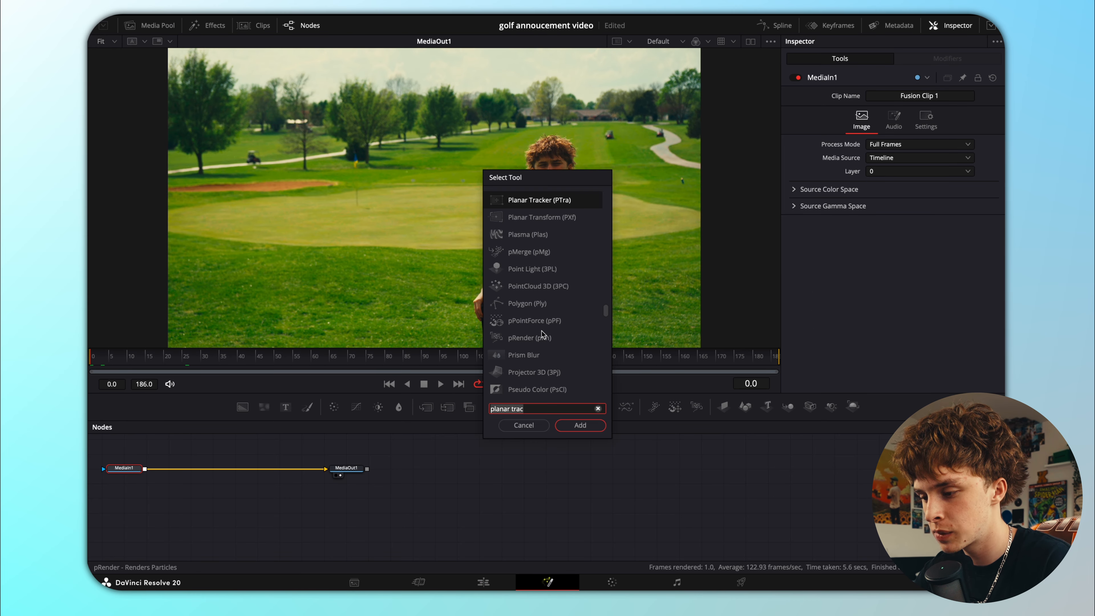
pyautogui.write('planar ')
pyautogui.write('tr')
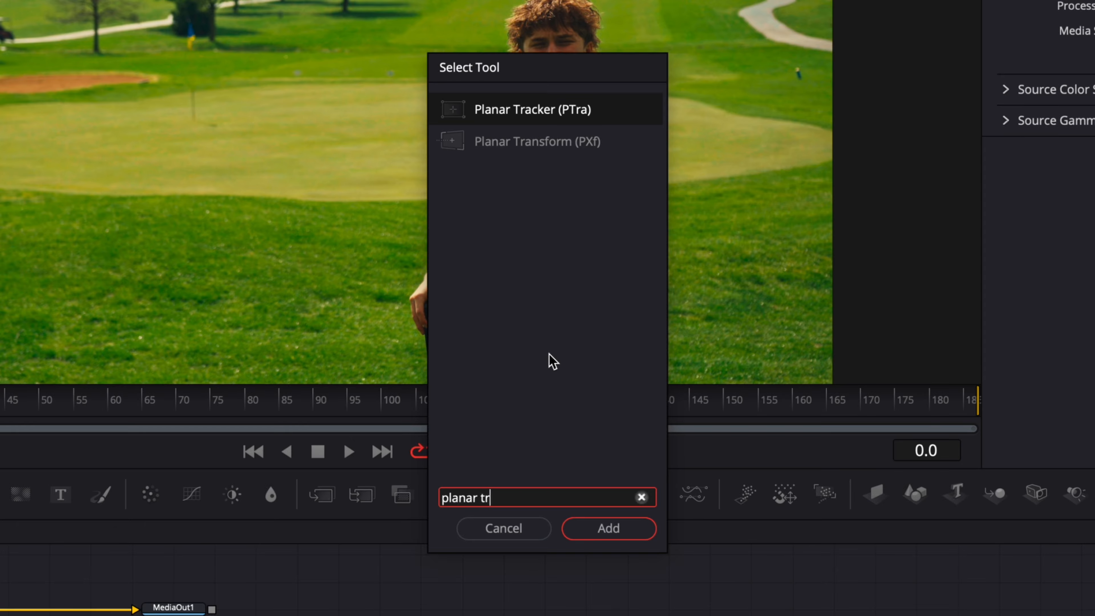
pyautogui.write('acker')
pyautogui.click(609, 530)
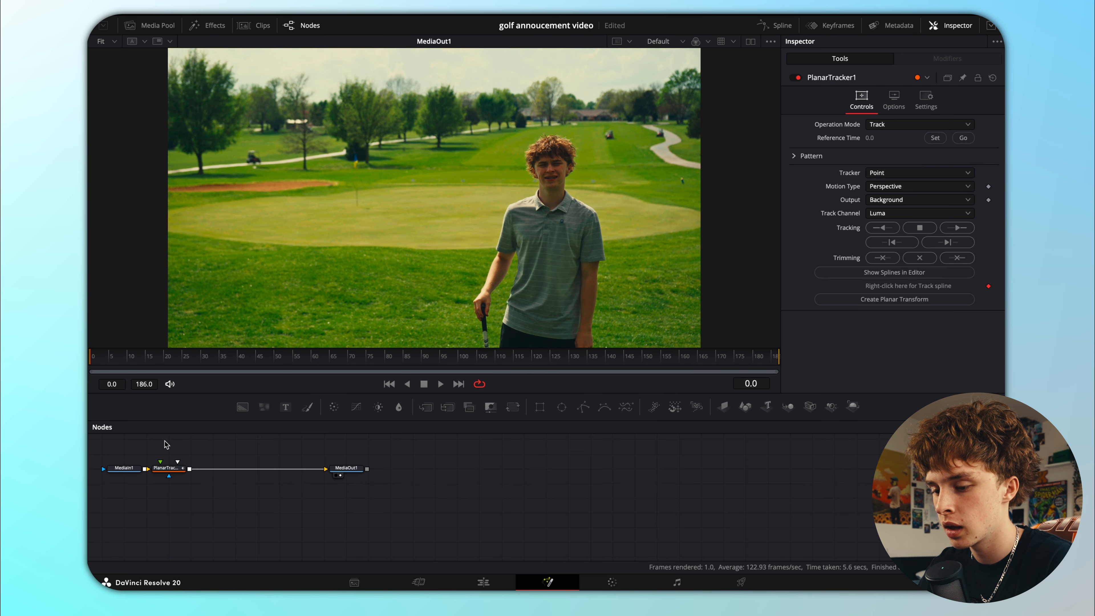
# Step: Configure the planar tracker to use the Hybrid Point/Area tracker with the Translation motion type
pyautogui.click(169, 468)
pyautogui.moveTo(103, 351)
pyautogui.mouseDown()
pyautogui.moveTo(194, 352)
pyautogui.moveTo(88, 362)
pyautogui.mouseUp()
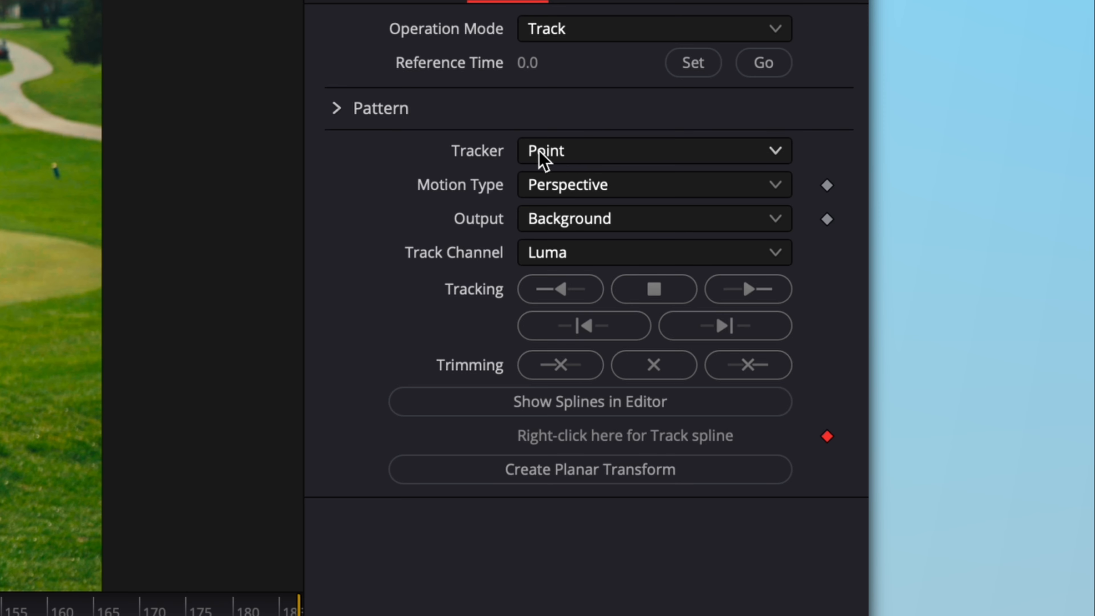
pyautogui.click(875, 174)
pyautogui.click(909, 199)
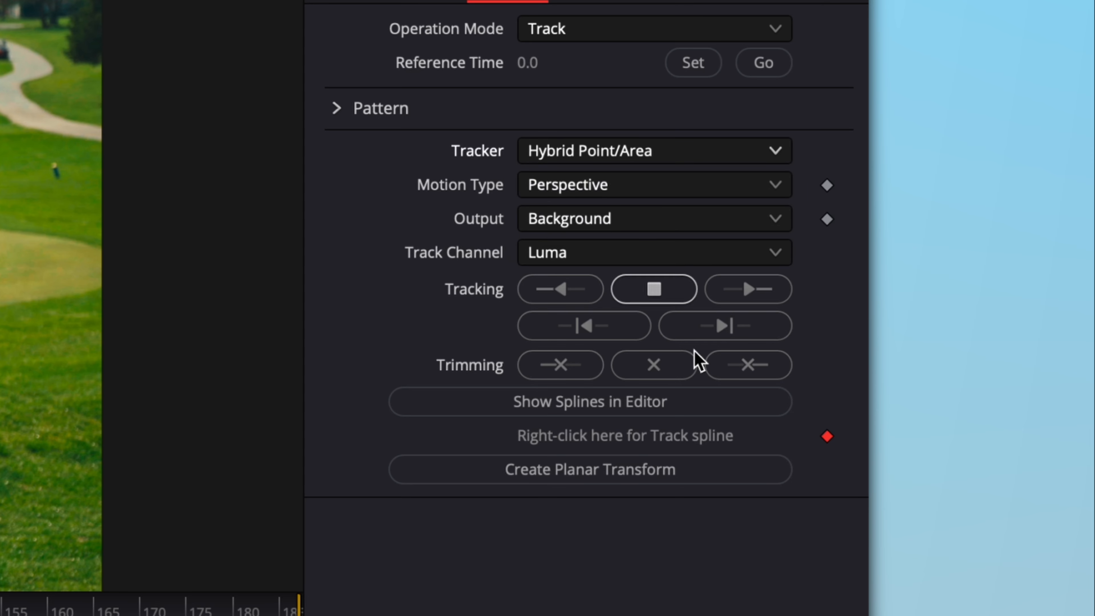
pyautogui.click(606, 184)
pyautogui.click(617, 222)
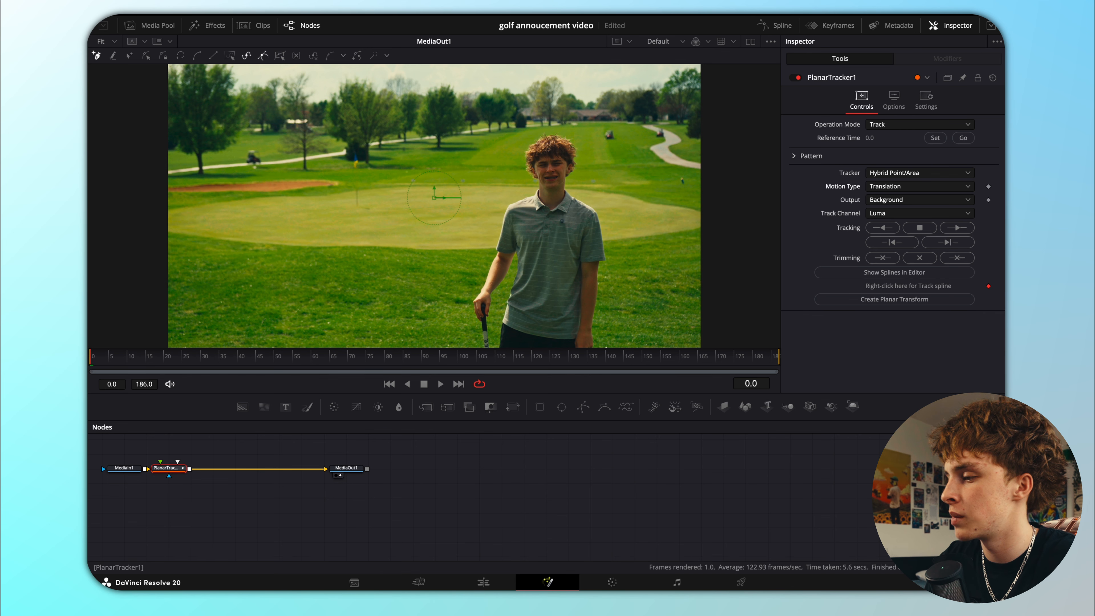
# Step: Set the planar tracker's reference time at the clip's first frame, keeping the tracker node selected
pyautogui.click(936, 138)
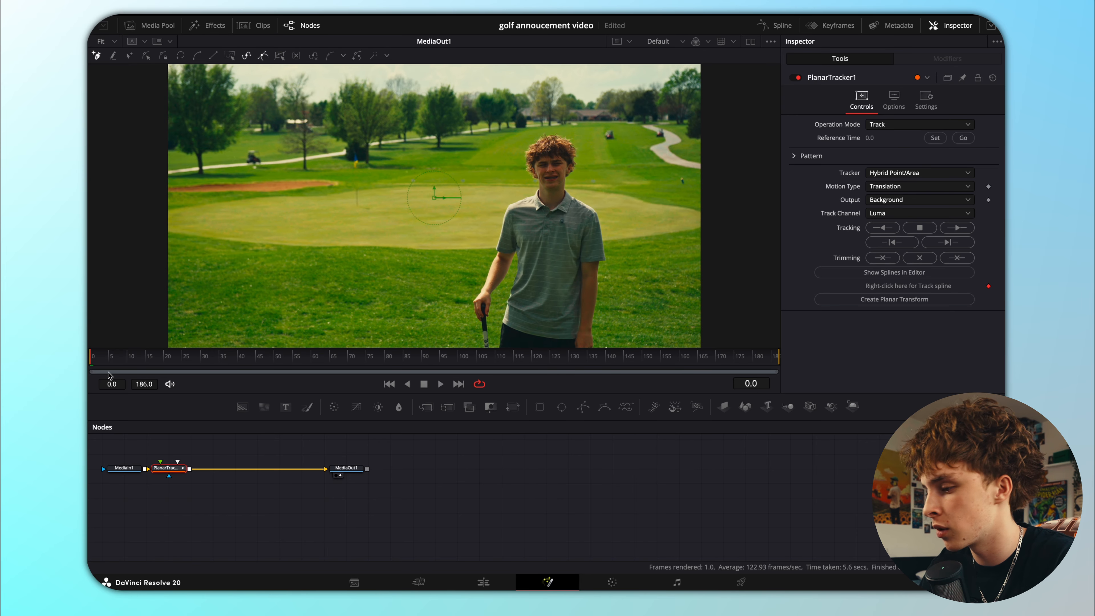
pyautogui.moveTo(99, 359)
pyautogui.mouseDown()
pyautogui.moveTo(143, 352)
pyautogui.moveTo(89, 356)
pyautogui.mouseUp()
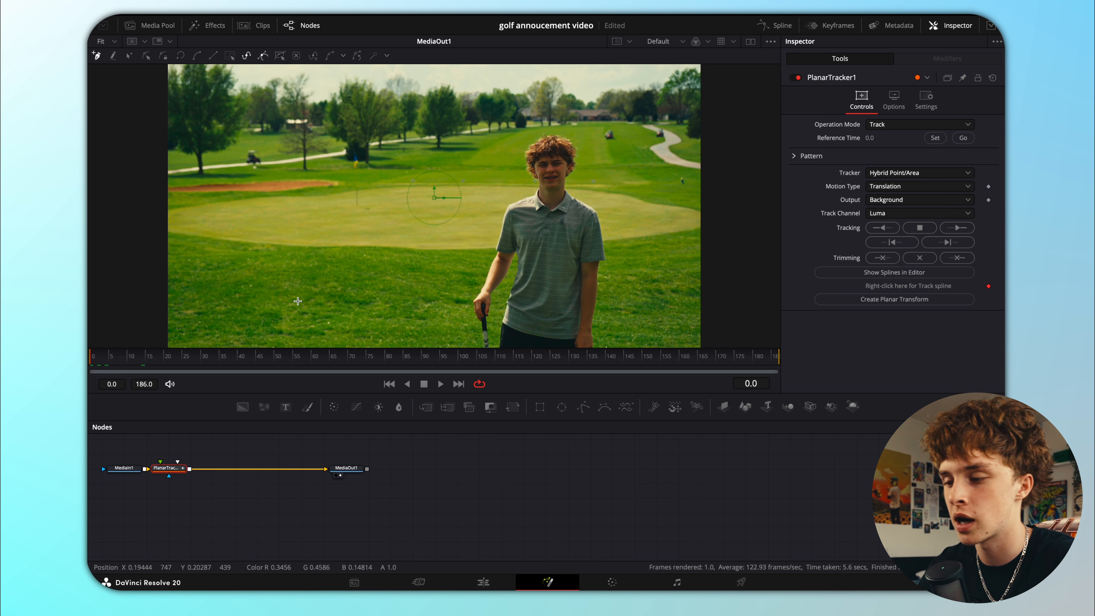
pyautogui.click(128, 469)
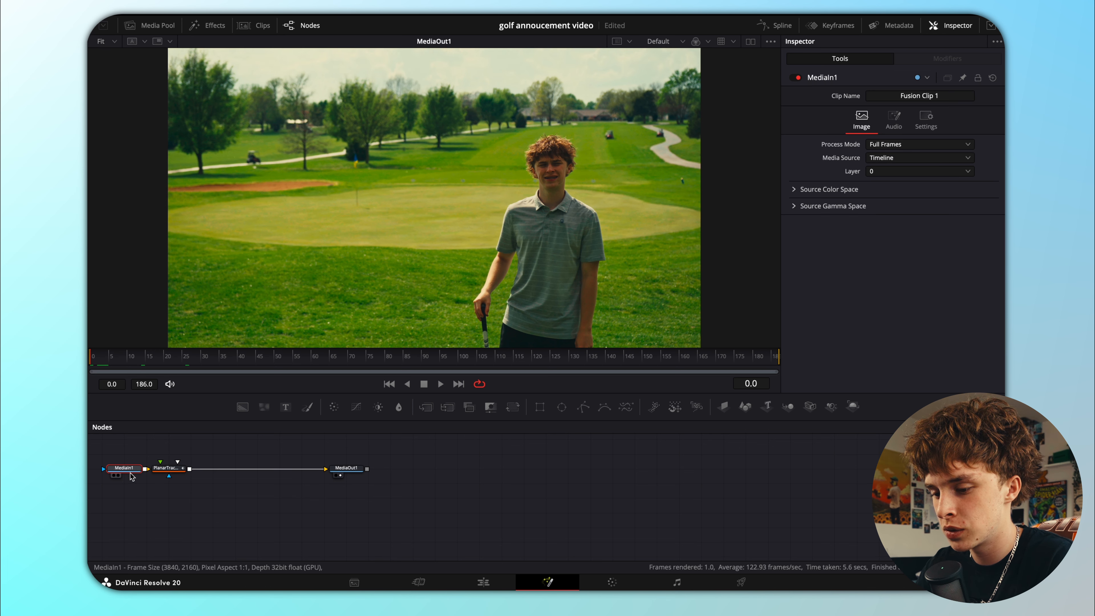
pyautogui.click(163, 469)
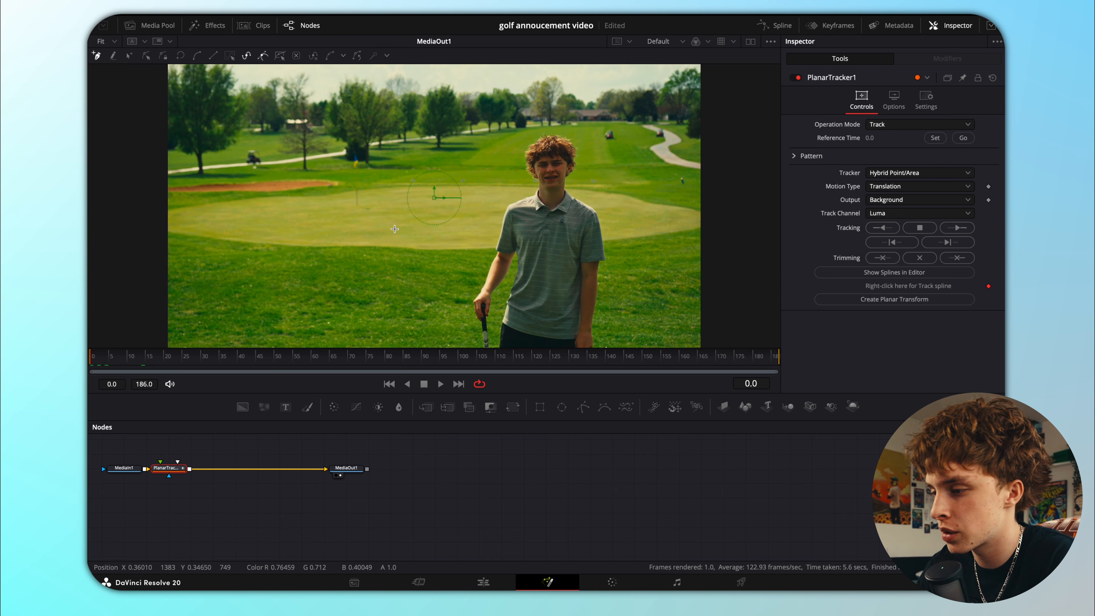
# Step: Draw a closed tracking outline around the man's face and hair on the first frame
pyautogui.click(558, 141)
pyautogui.click(536, 147)
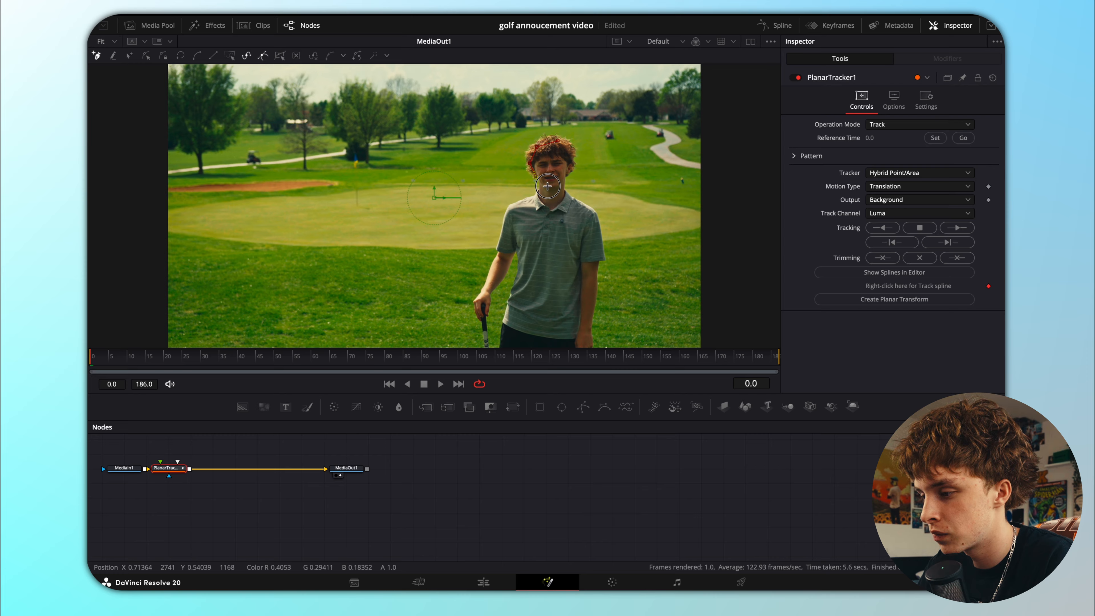
pyautogui.click(548, 186)
pyautogui.click(559, 184)
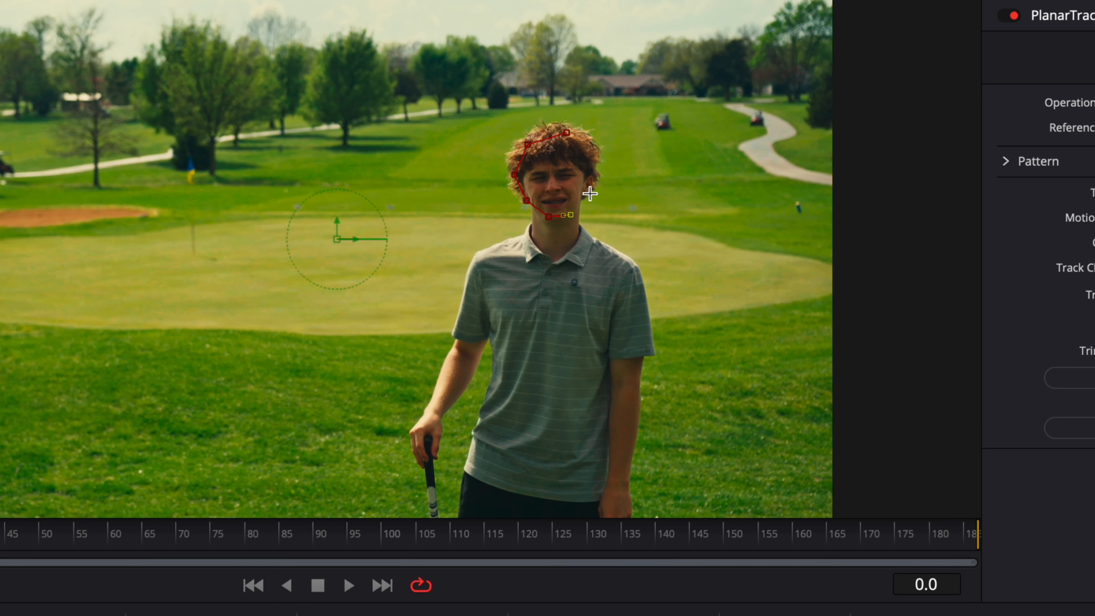
pyautogui.click(588, 191)
pyautogui.click(590, 173)
pyautogui.moveTo(548, 139); pyautogui.dragTo(551, 134)
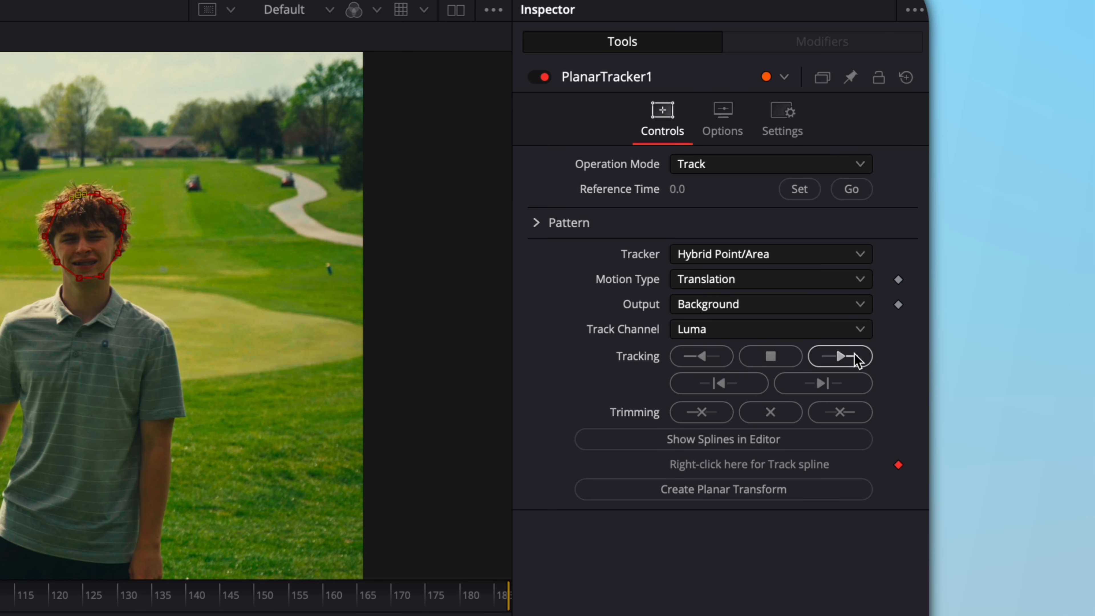
# Step: Track the head outline forward through the whole clip, play back the track and return to the first frame
pyautogui.click(856, 360)
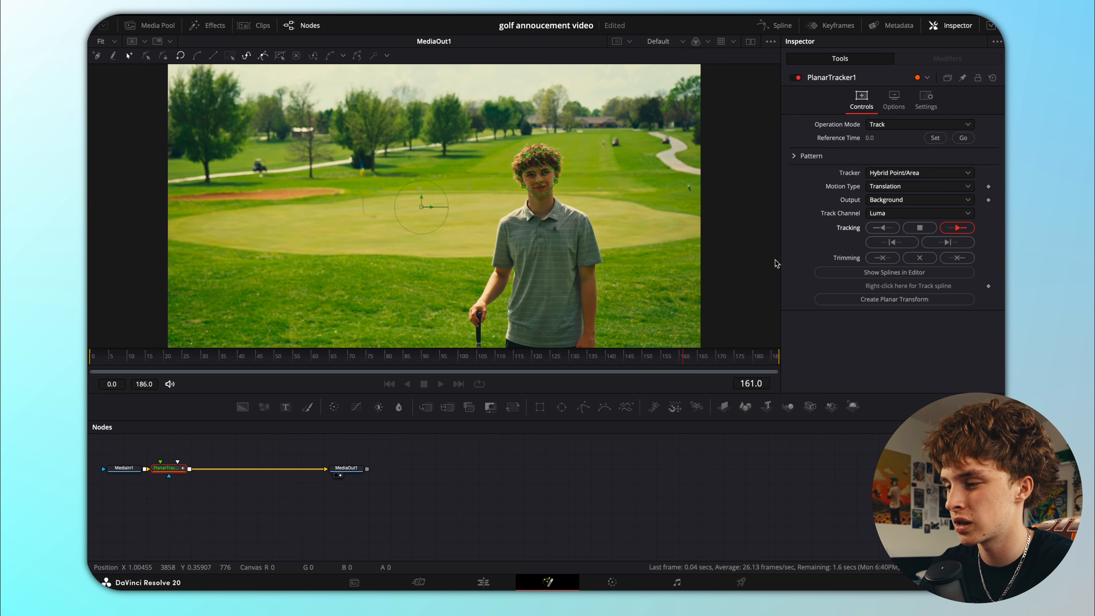
pyautogui.press('space')
pyautogui.click(170, 388)
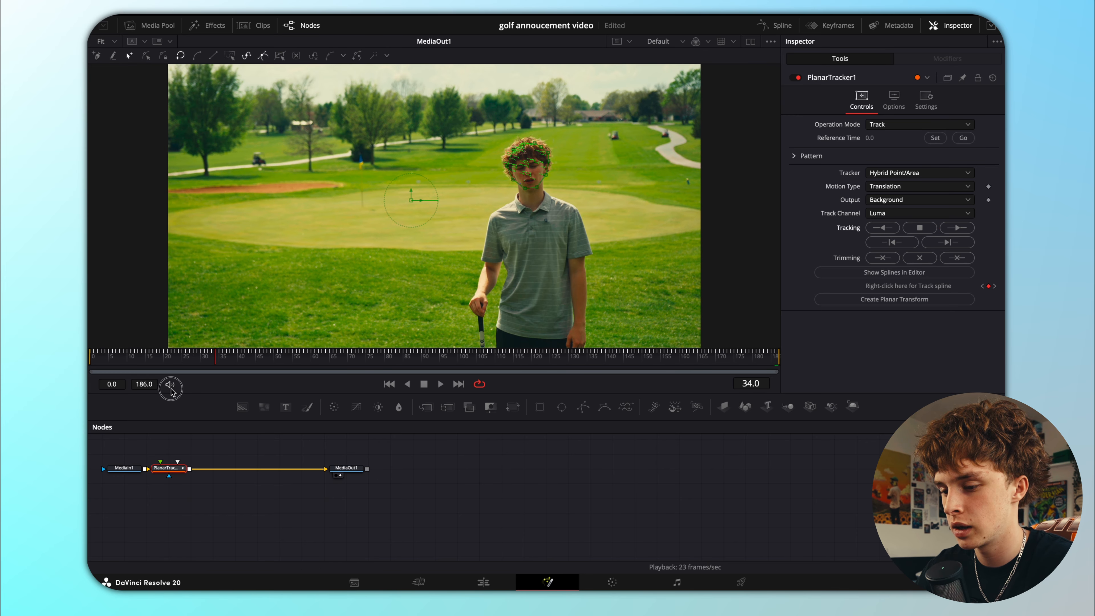
pyautogui.press('space')
pyautogui.press('Home')
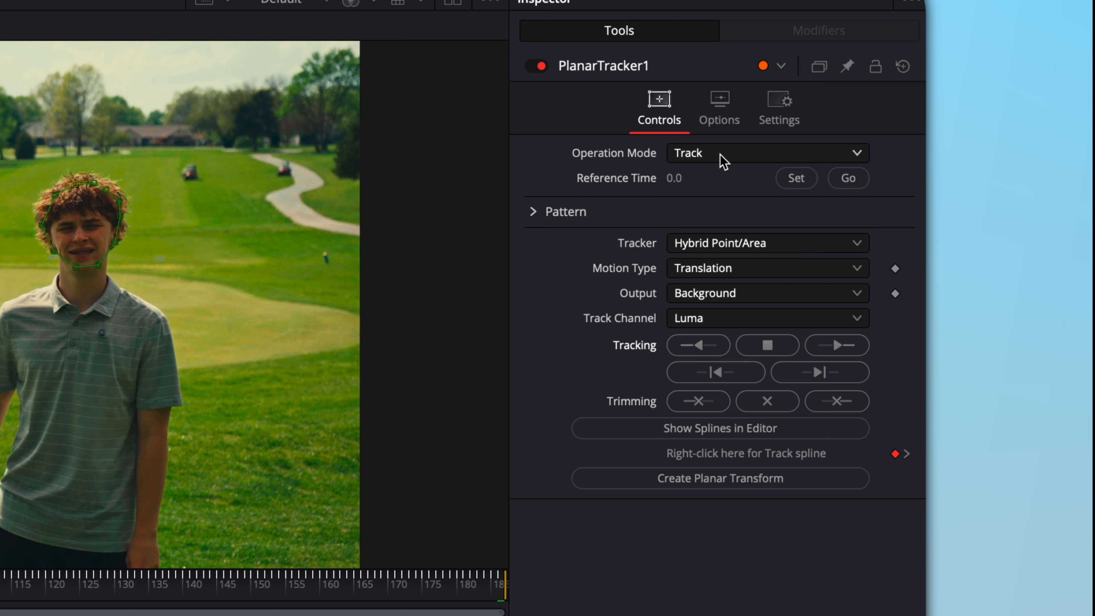
# Step: Set the planar tracker's operation mode to Stabilize and play back the clip to check the locked head
pyautogui.click(895, 126)
pyautogui.click(738, 254)
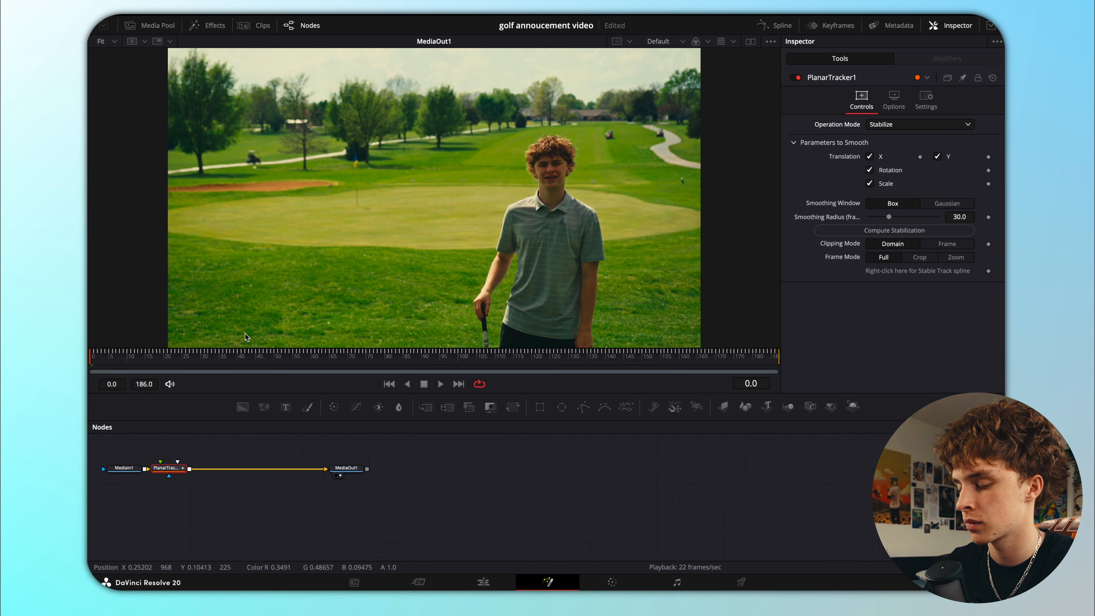
pyautogui.click(174, 355)
pyautogui.press('space')
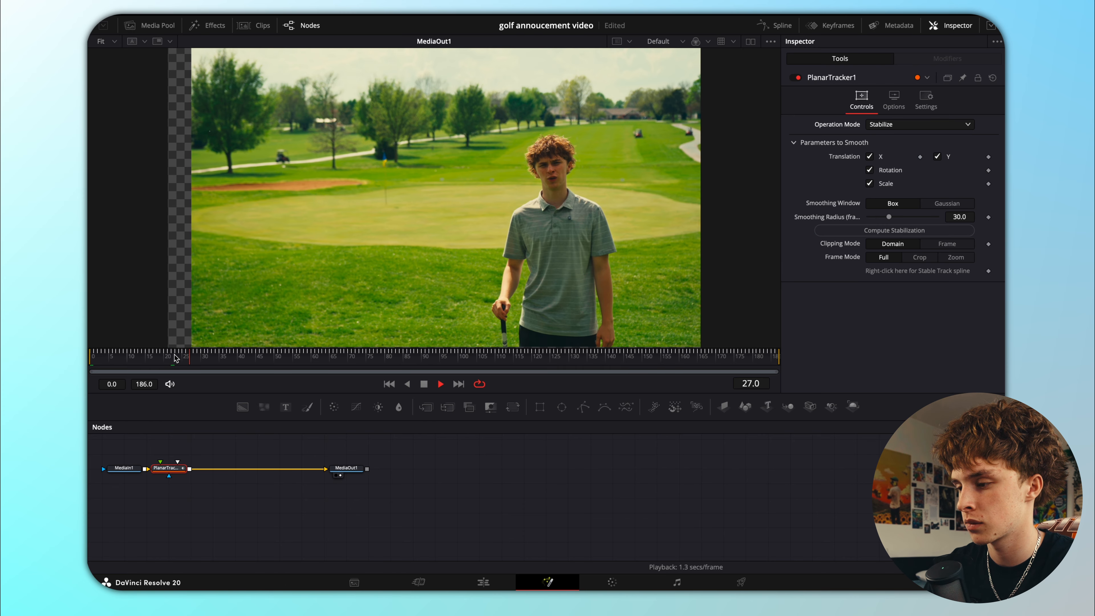
pyautogui.press('space')
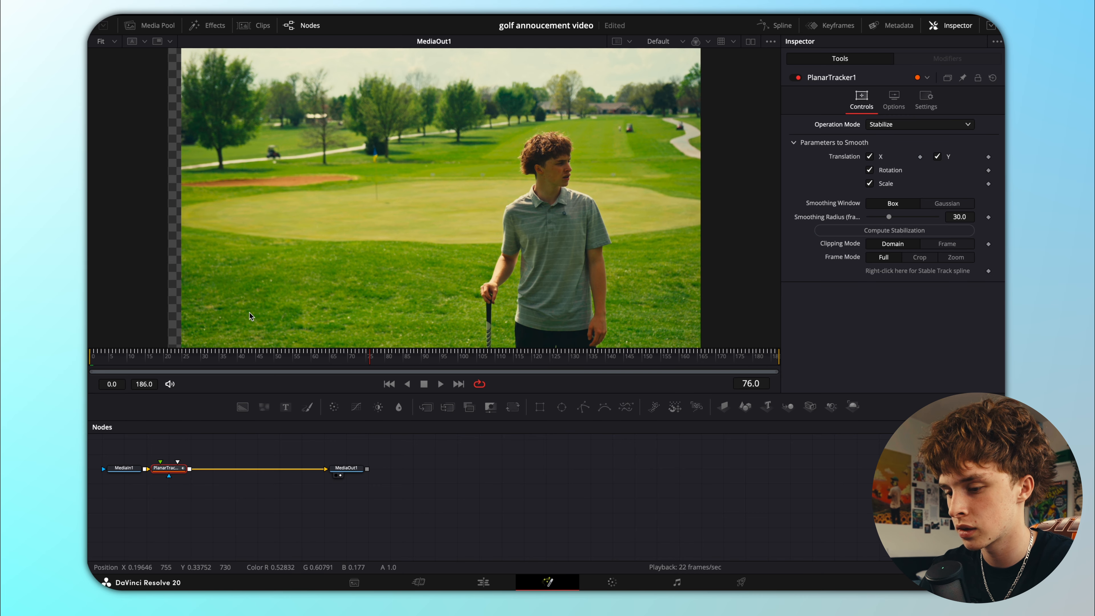
pyautogui.press('space')
pyautogui.moveTo(246, 358); pyautogui.dragTo(88, 363)
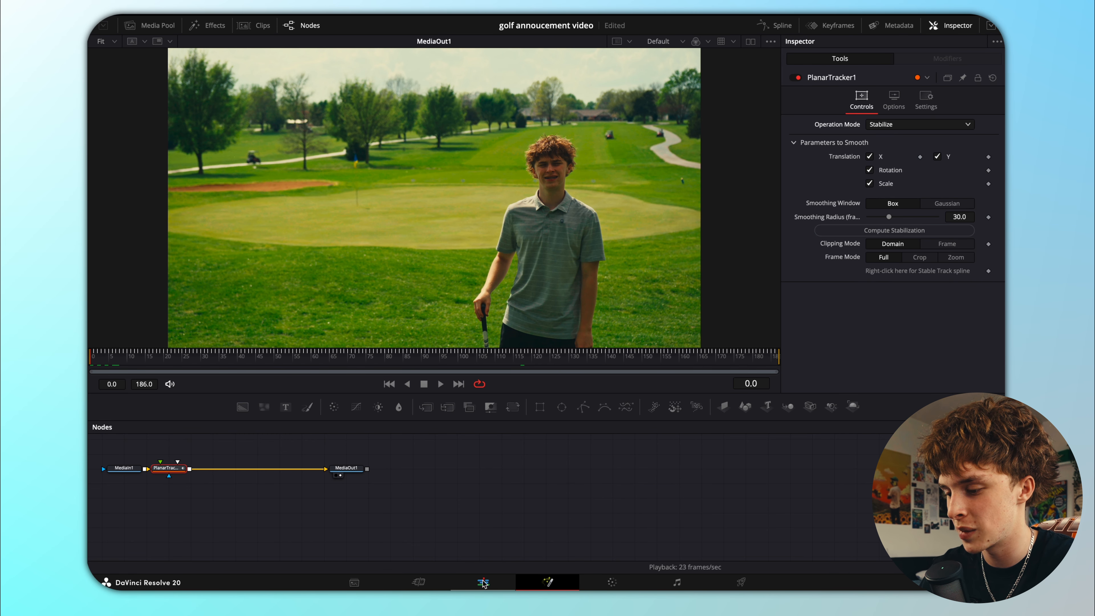
# Step: Go back to the Edit page and enable the Center safe area guide in the timeline viewer
pyautogui.click(483, 582)
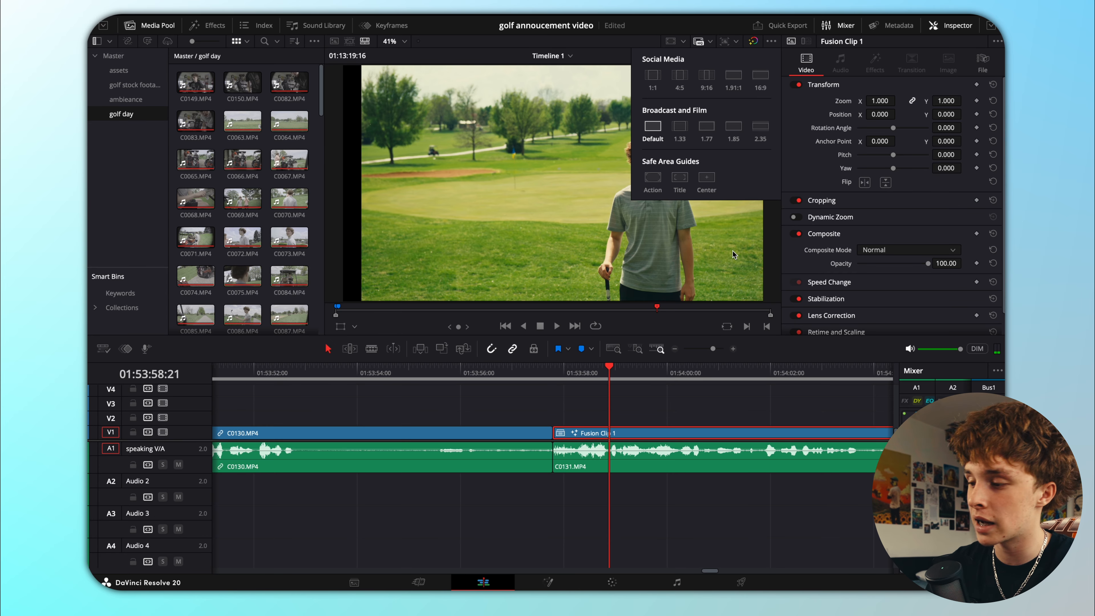
pyautogui.click(707, 177)
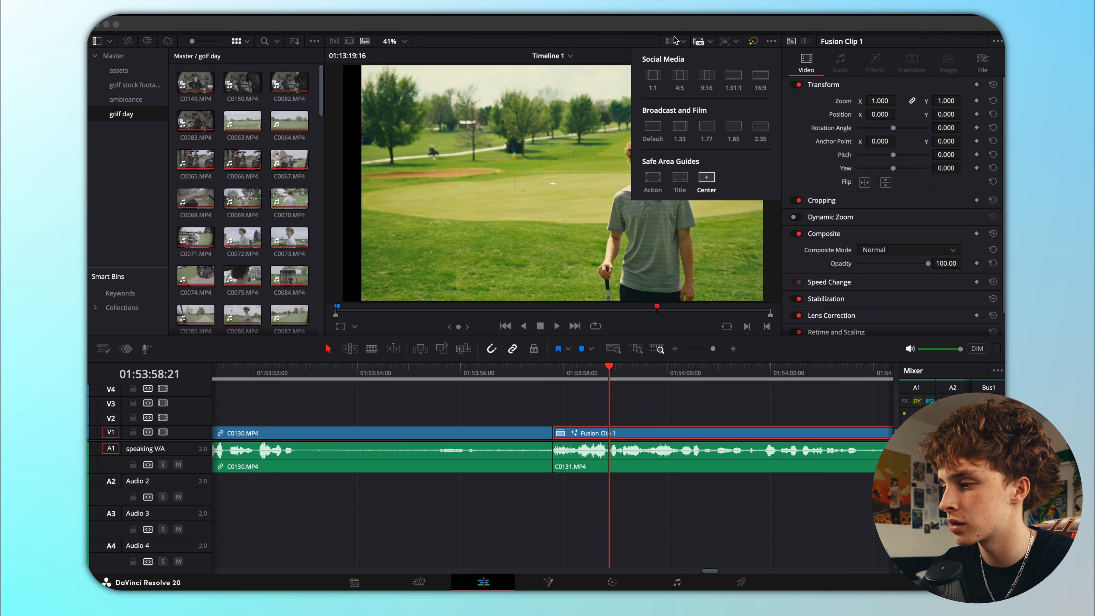
pyautogui.click(630, 41)
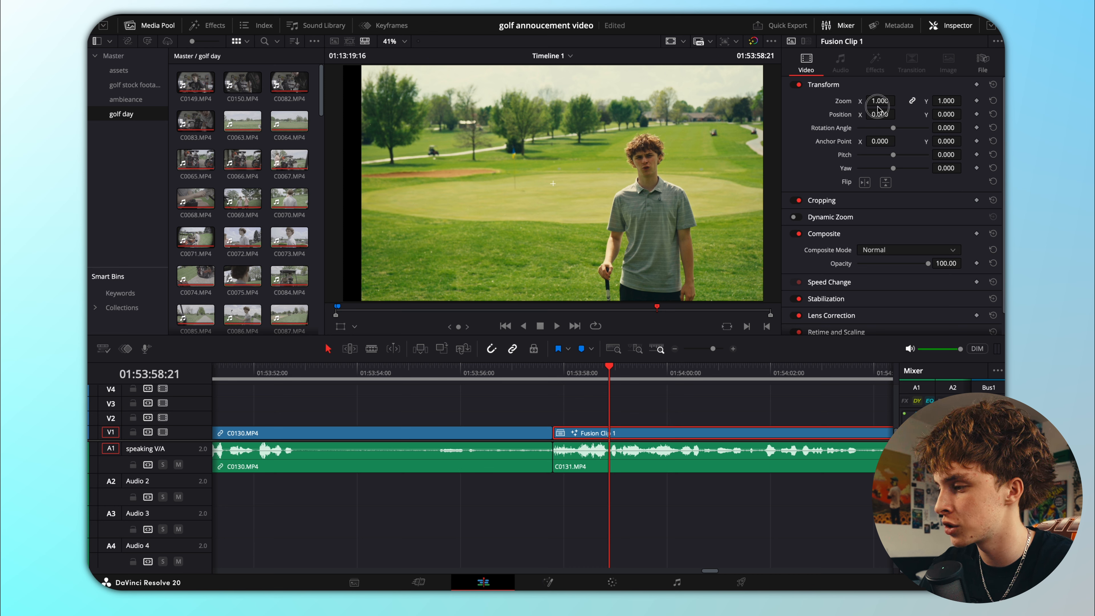
# Step: Set Fusion Clip 1's zoom to 2.180 and its position to X -948, Y -197 to center the man's face
pyautogui.moveTo(879, 101); pyautogui.dragTo(573, 115)
pyautogui.press('space')
pyautogui.press('space')
pyautogui.moveTo(880, 115); pyautogui.dragTo(906, 108)
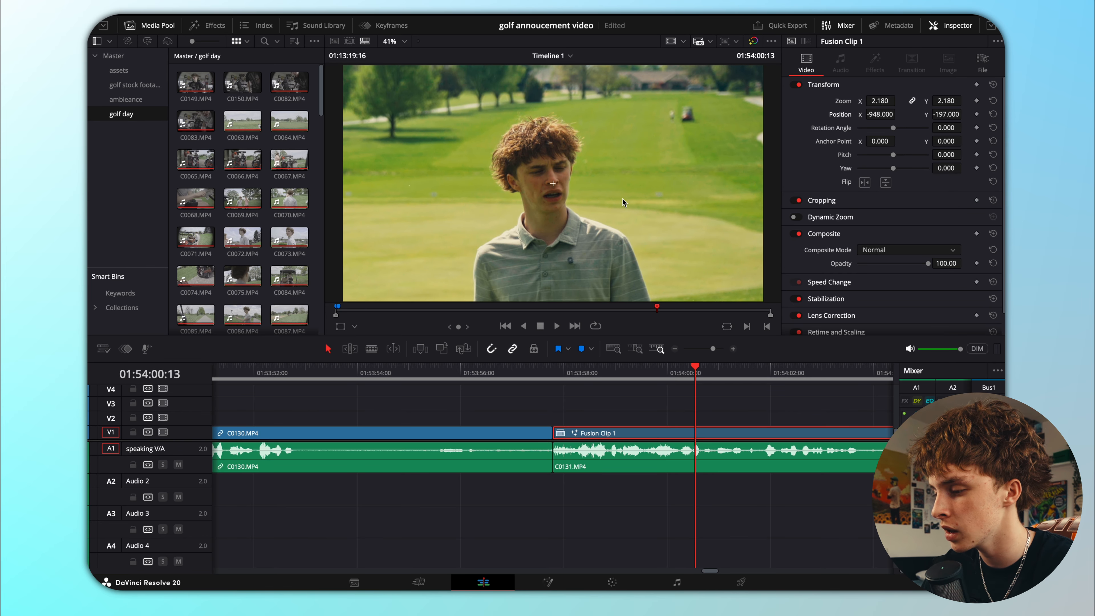
# Step: From the clip's start, adjust its position X to -916 and play back the centered framing
pyautogui.click(555, 373)
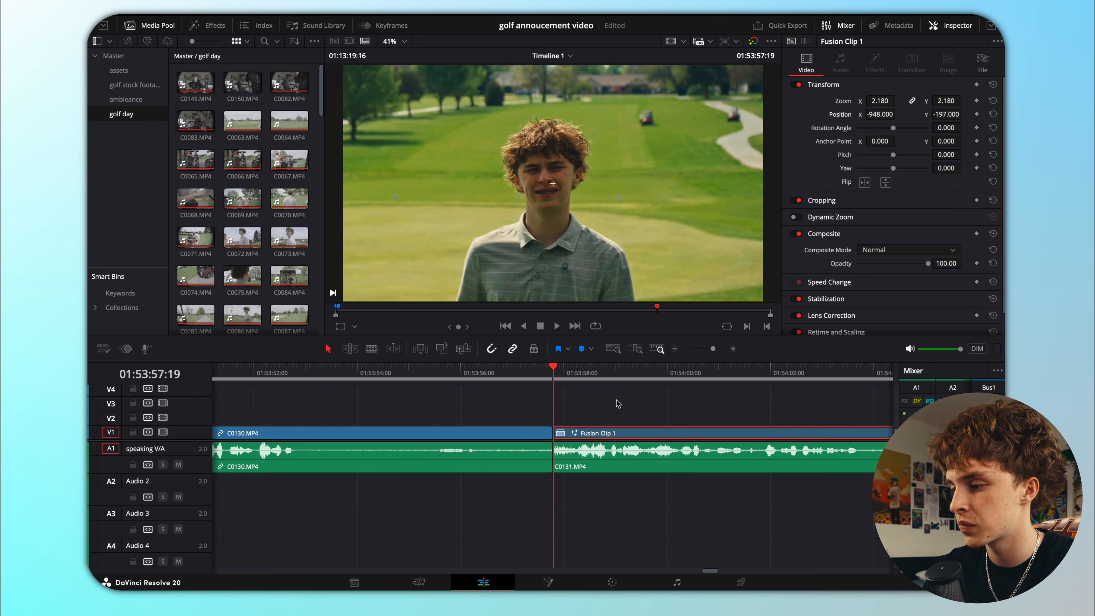
pyautogui.moveTo(884, 114); pyautogui.dragTo(894, 114)
pyautogui.press('space')
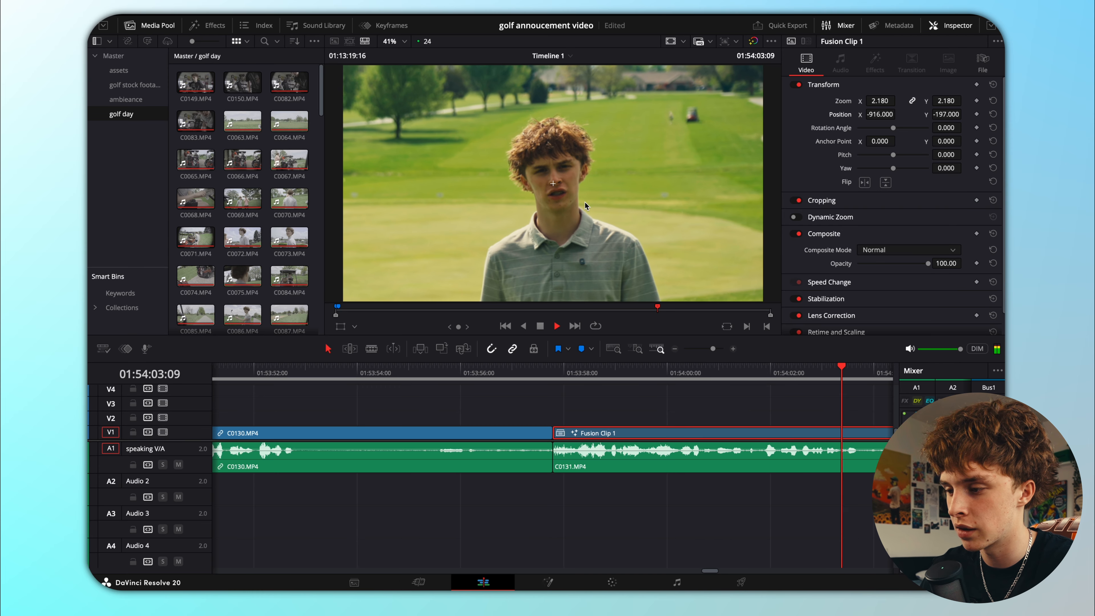
pyautogui.press('space')
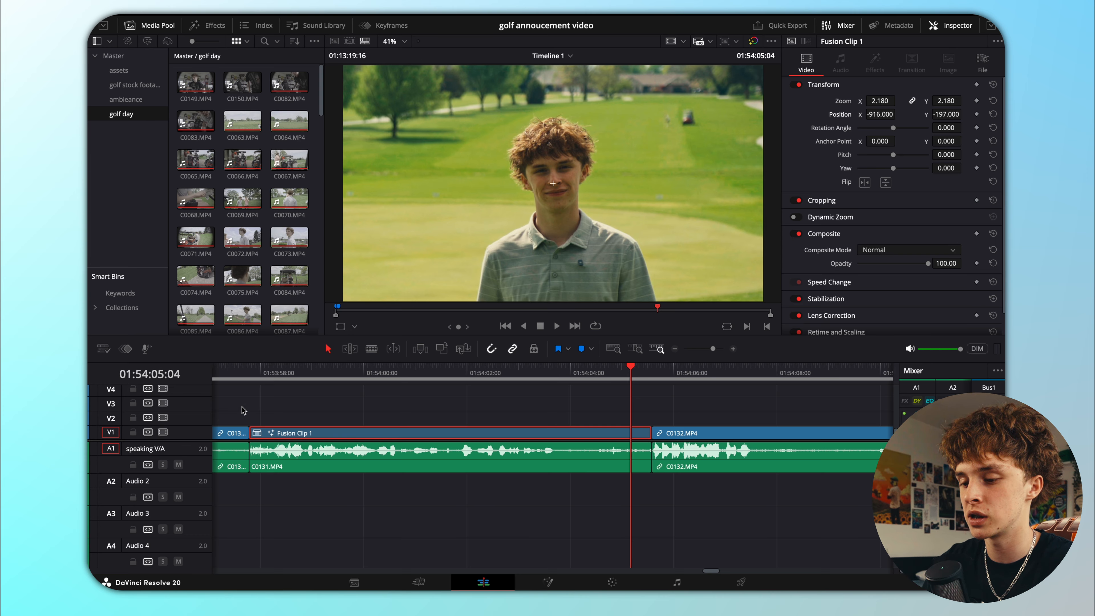
# Step: Return to the start of Fusion Clip 1 and reset its Transform settings
pyautogui.click(248, 385)
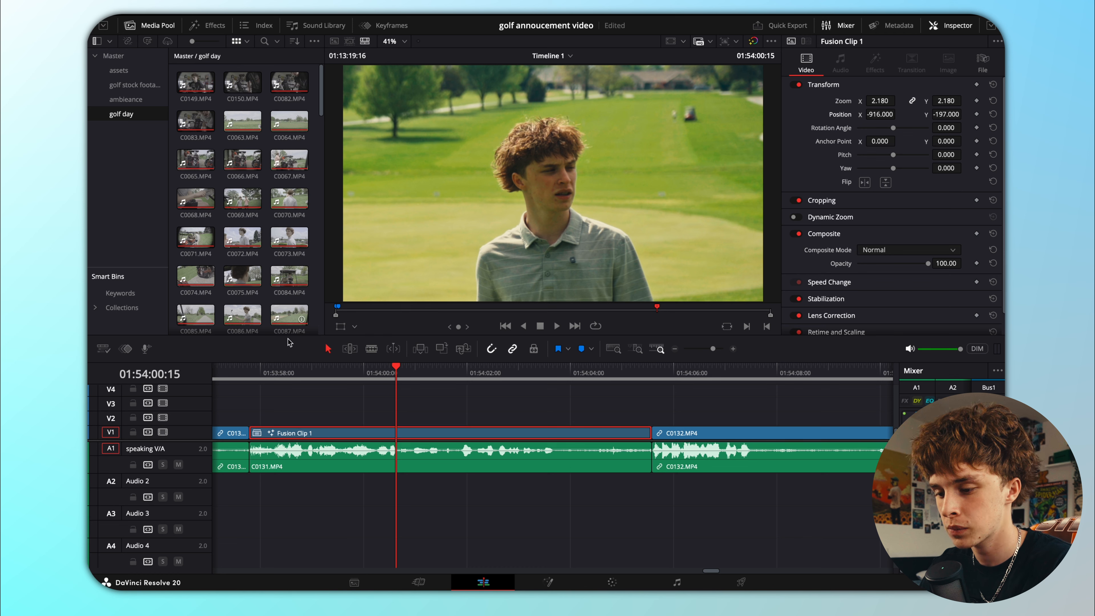
pyautogui.click(248, 372)
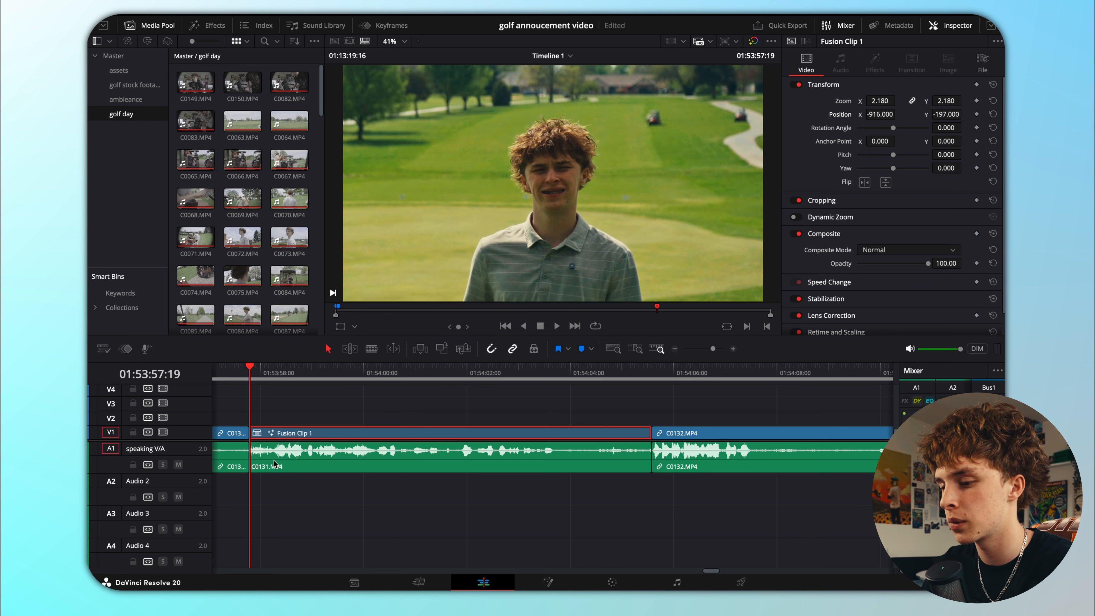
pyautogui.click(993, 84)
# Step: Back on the Fusion page, add a Transform node after the planar tracker and show the Spline editor beside the nodes
pyautogui.click(549, 582)
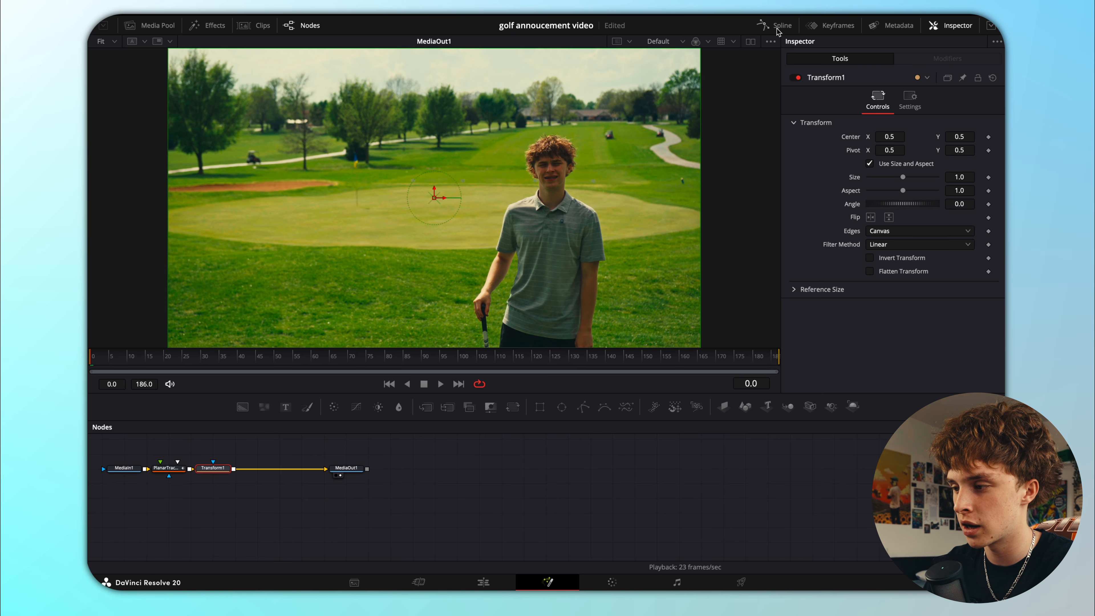
pyautogui.click(781, 27)
pyautogui.moveTo(401, 446); pyautogui.dragTo(824, 449)
pyautogui.moveTo(252, 394); pyautogui.dragTo(252, 371)
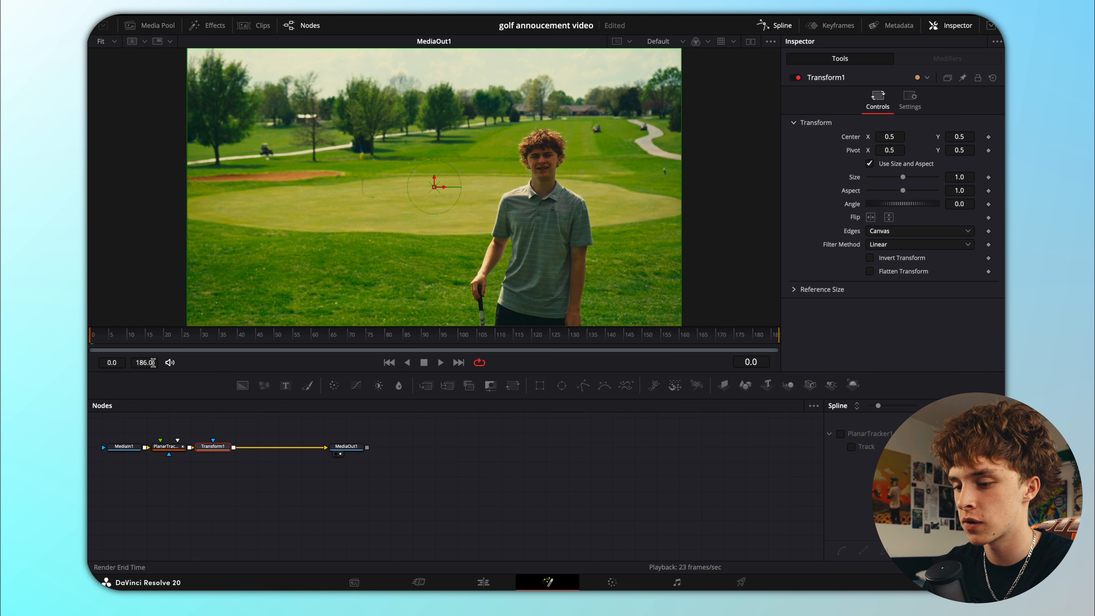
# Step: Add keyframes for the Transform node's Center and Size at frame 0
pyautogui.click(989, 138)
pyautogui.click(989, 178)
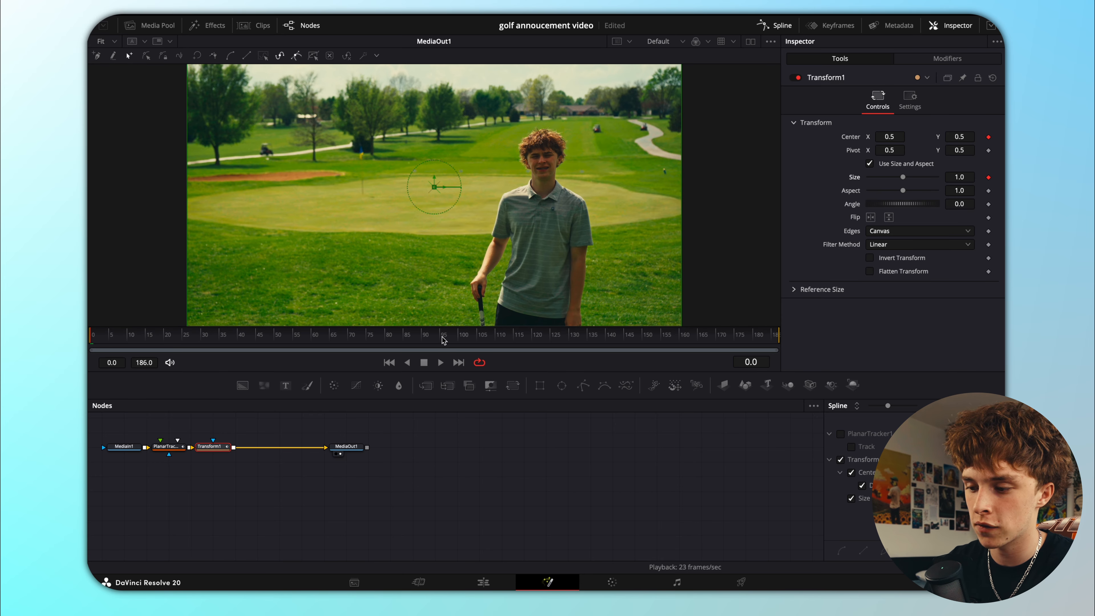
# Step: Add Center and Size keyframes at frame 95 on the Transform node, enlarging the Spline editor and fitting its curves
pyautogui.click(988, 137)
pyautogui.click(988, 178)
pyautogui.moveTo(824, 474); pyautogui.dragTo(627, 474)
pyautogui.moveTo(713, 399); pyautogui.dragTo(713, 336)
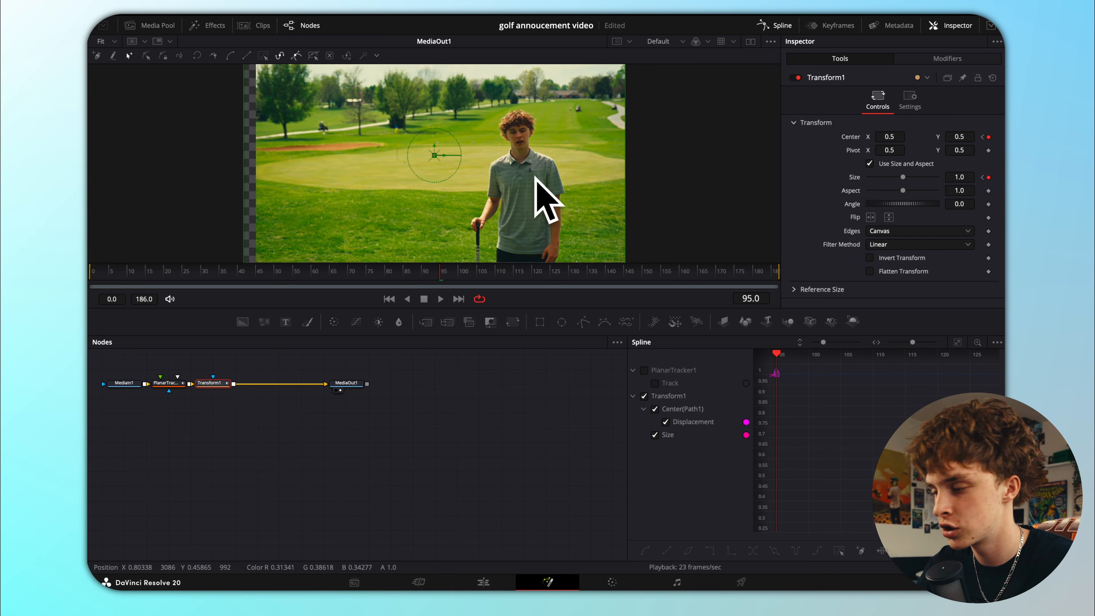
pyautogui.click(957, 341)
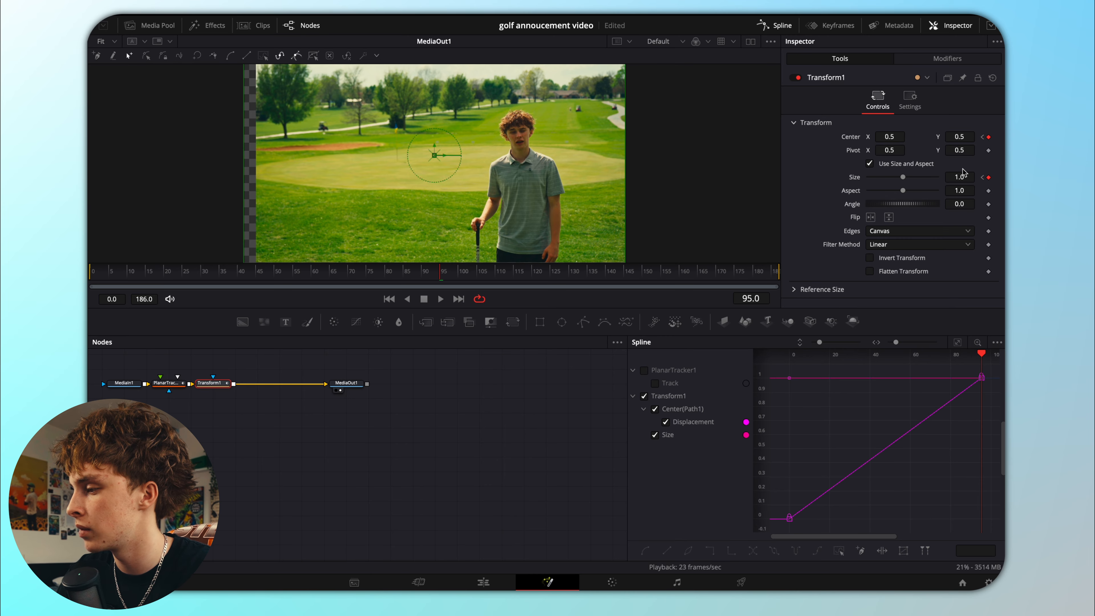
# Step: At frame 95, raise the Transform size to 2.97 and move its center to about X -0.162, Y 0.222 to frame the man's face
pyautogui.click(982, 177)
pyautogui.click(994, 177)
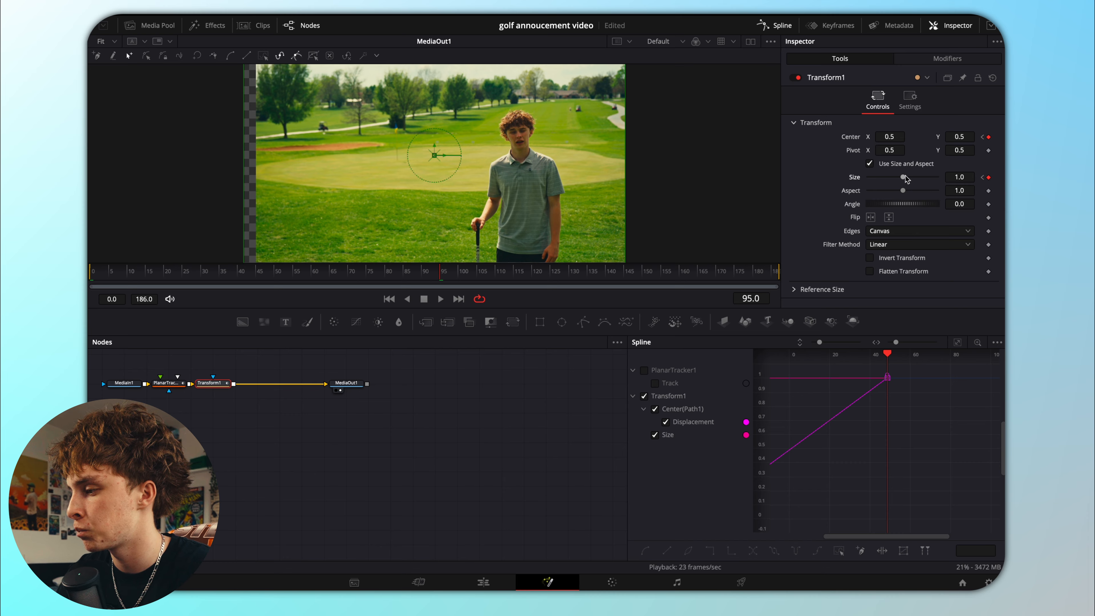
pyautogui.moveTo(903, 177); pyautogui.dragTo(919, 177)
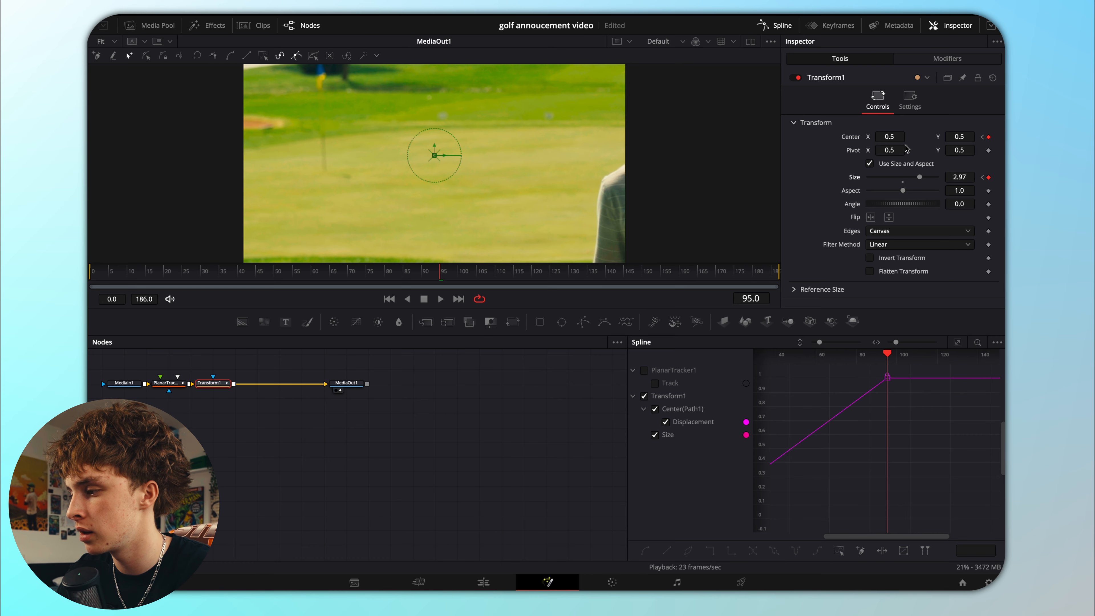
pyautogui.moveTo(434, 156); pyautogui.dragTo(182, 216)
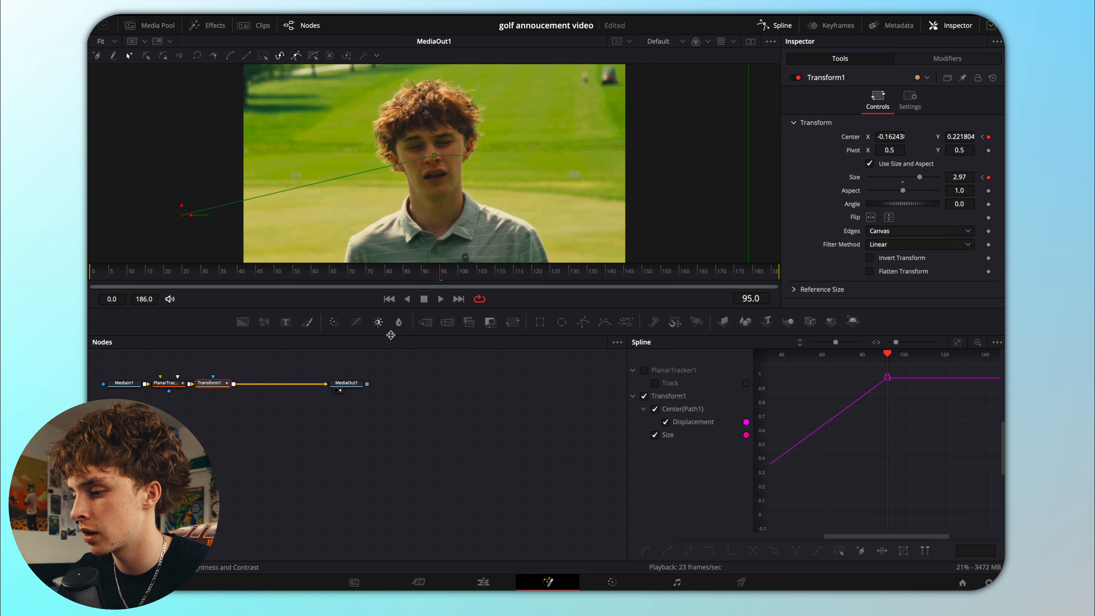
# Step: Play the keyframed zoom from frame 0 and return to the start
pyautogui.moveTo(240, 280); pyautogui.dragTo(88, 282)
pyautogui.press('space')
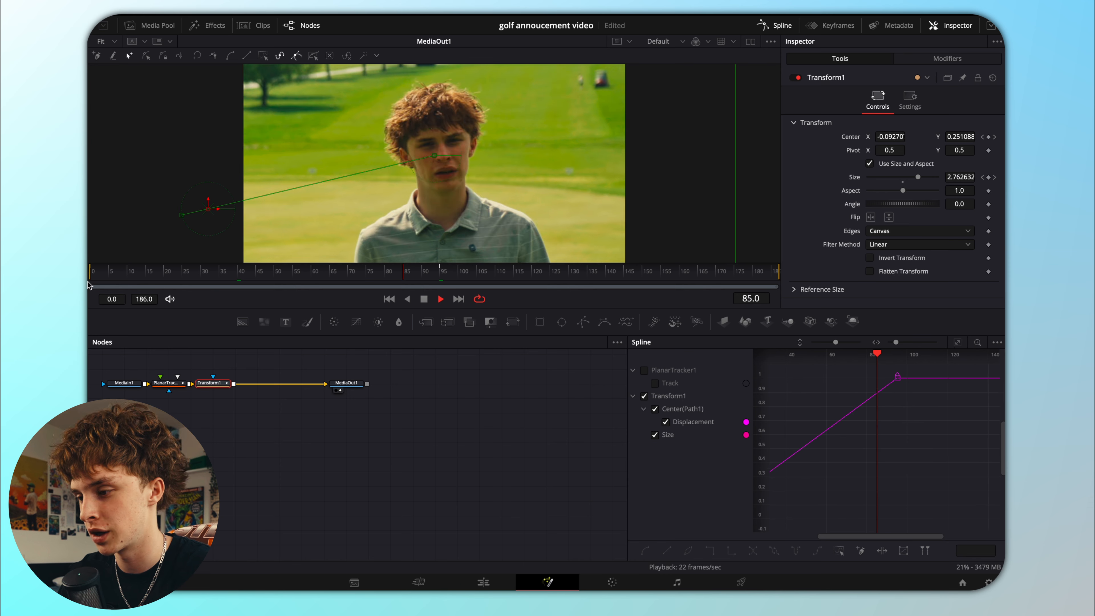
pyautogui.press('space')
pyautogui.click(88, 281)
# Step: Fit the curves in the Spline editor and smooth all the Center and Size keyframes
pyautogui.click(959, 343)
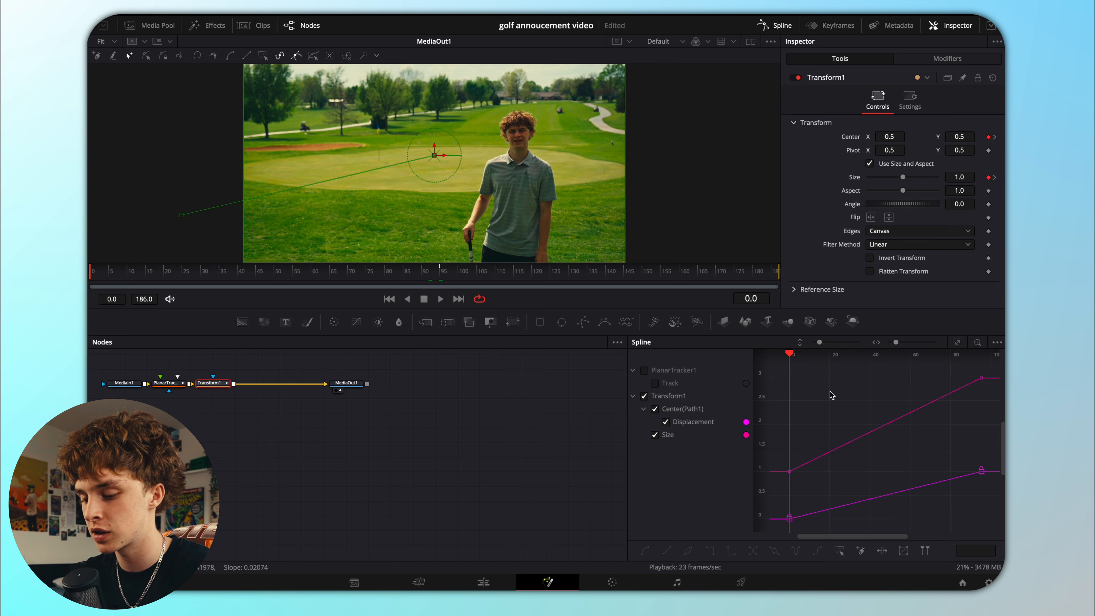
pyautogui.press('super+a')
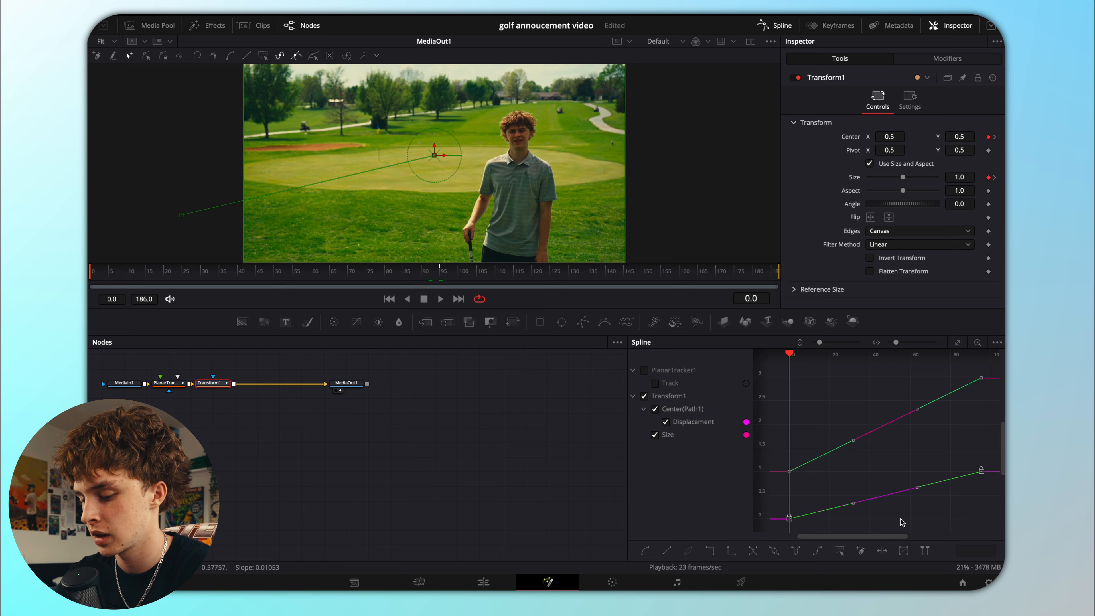
pyautogui.press('s')
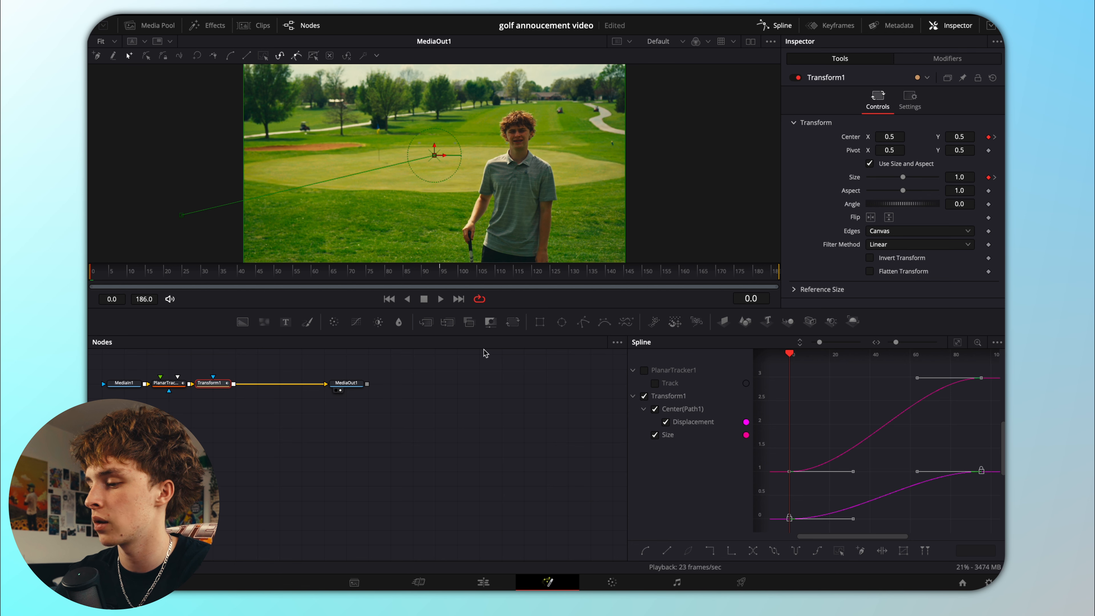
# Step: Play the smoothed zoom from frame 0 to check its easing
pyautogui.moveTo(107, 271)
pyautogui.mouseDown()
pyautogui.moveTo(152, 257)
pyautogui.moveTo(149, 272)
pyautogui.moveTo(105, 279)
pyautogui.mouseUp()
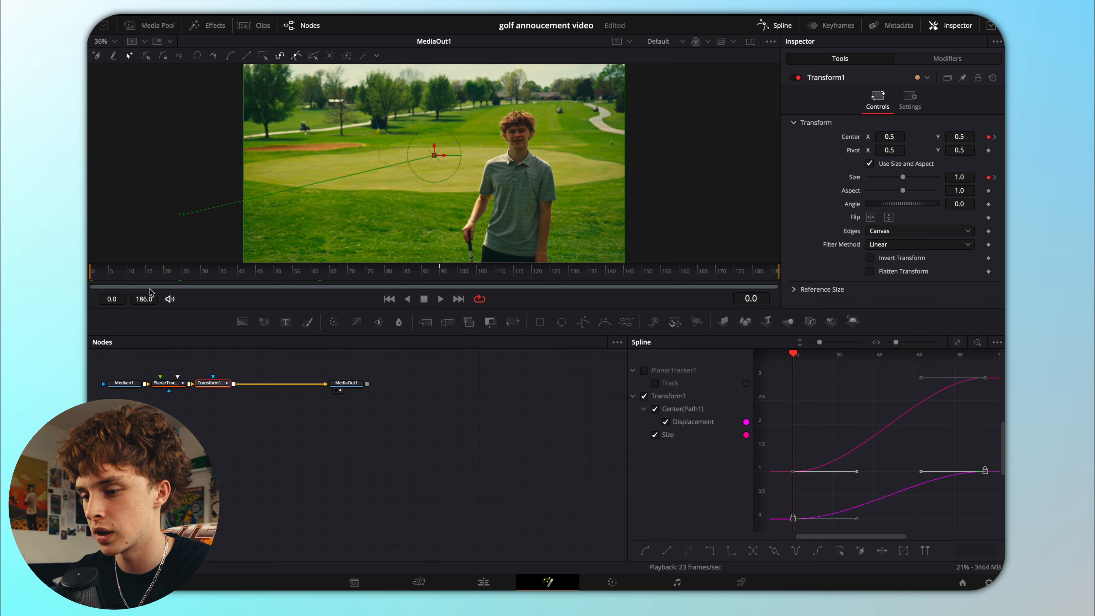
pyautogui.press('space')
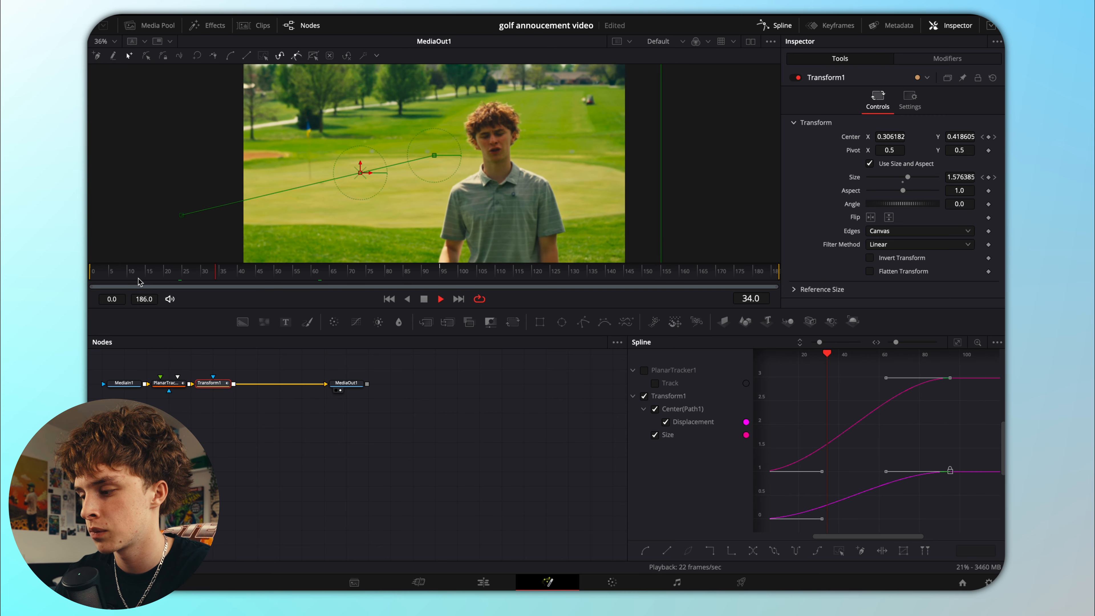
pyautogui.press('space')
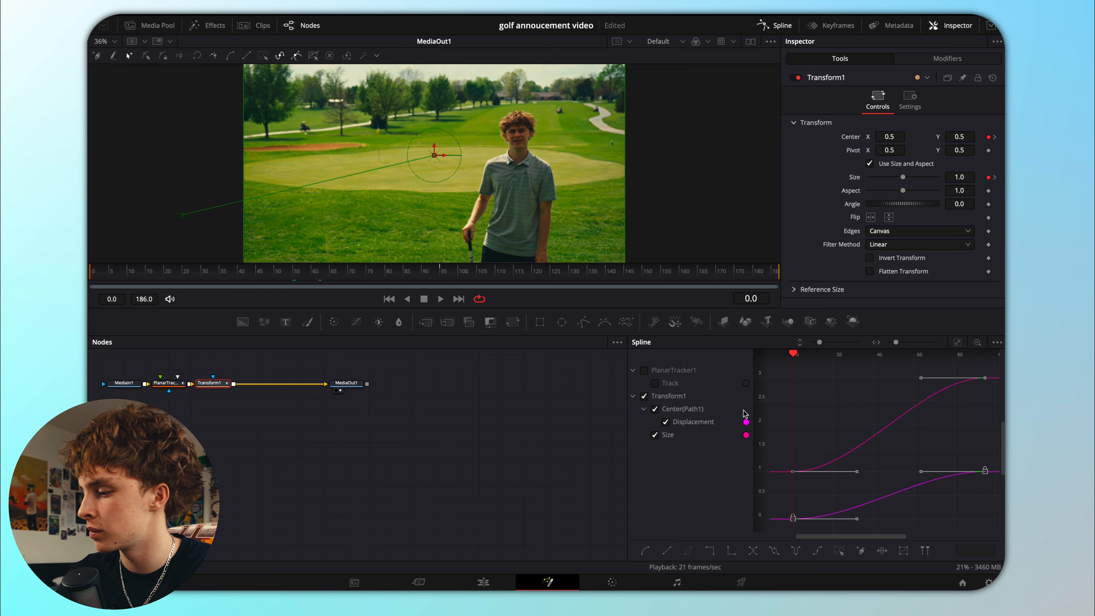
# Step: Pull the first Size and Displacement keyframe handles straight up at frame 0 so both curves start steeply and ease out
pyautogui.click(851, 417)
pyautogui.moveTo(781, 457); pyautogui.dragTo(826, 549)
pyautogui.moveTo(854, 471); pyautogui.dragTo(793, 385)
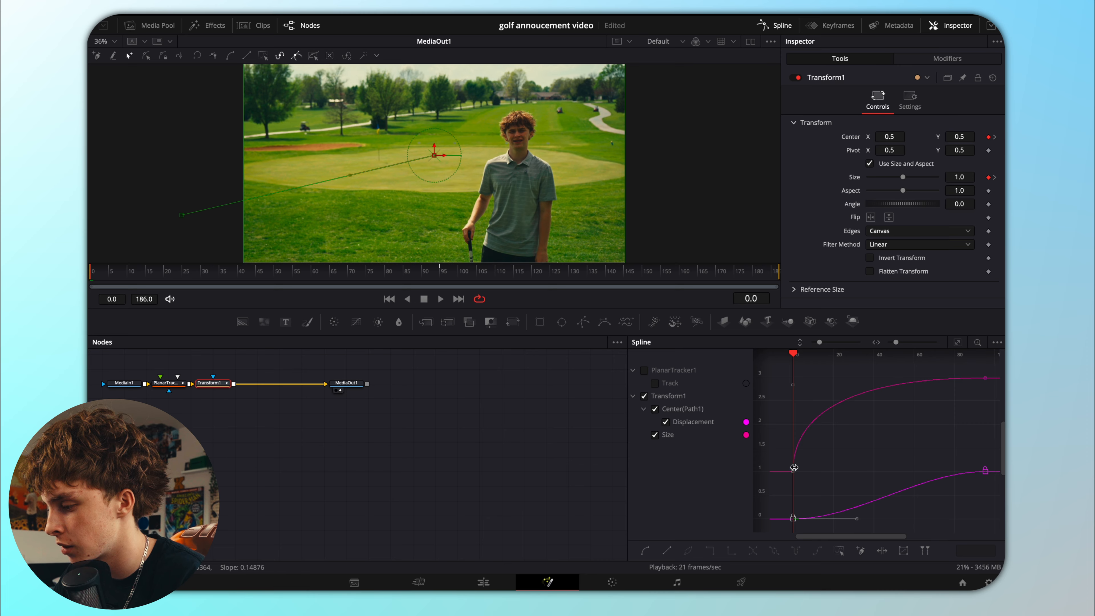
pyautogui.moveTo(855, 523); pyautogui.dragTo(788, 480)
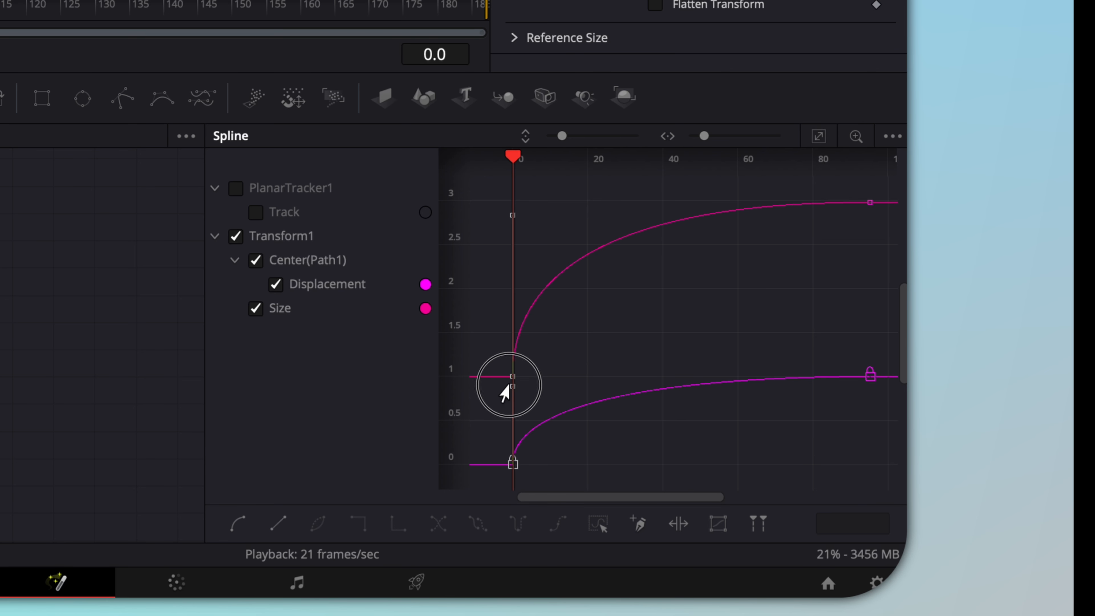
pyautogui.moveTo(505, 392); pyautogui.dragTo(504, 392)
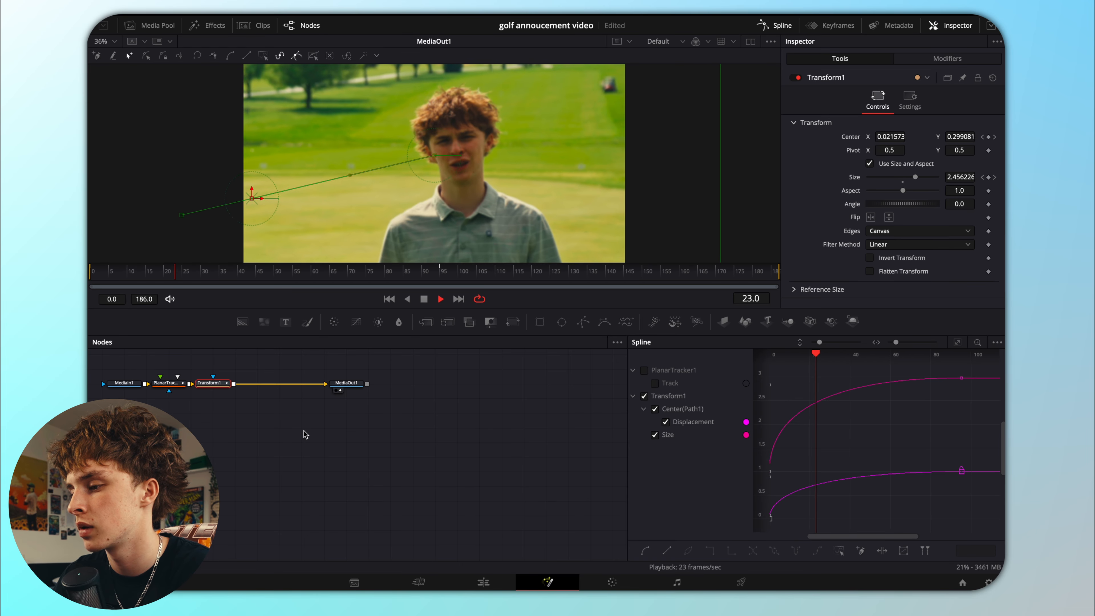
# Step: Play the reshaped zoom from frame 0 to review its faster start
pyautogui.click(90, 275)
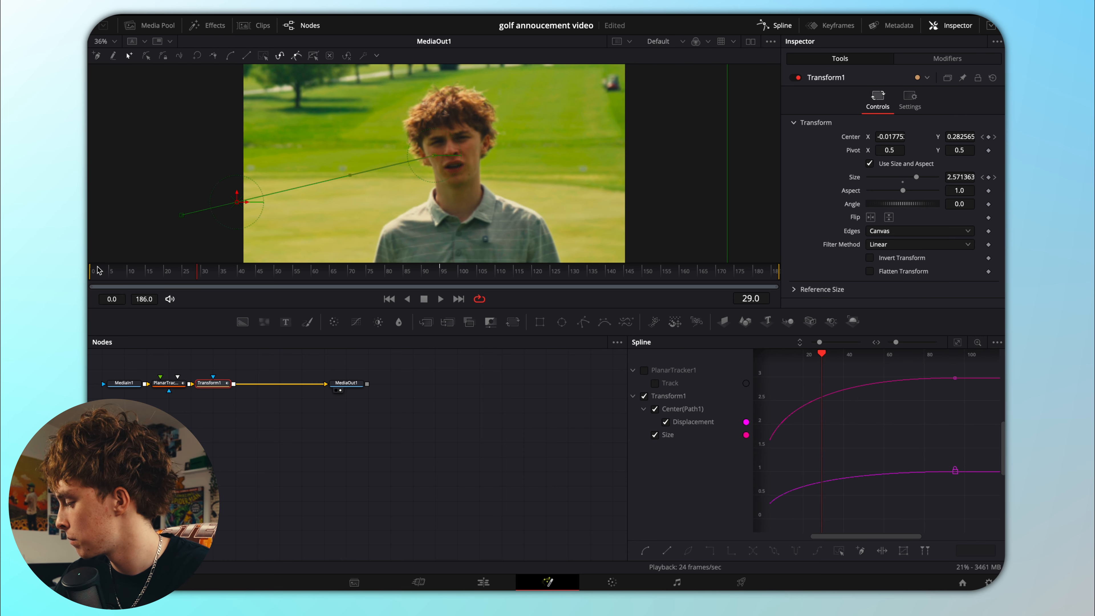
pyautogui.click(89, 273)
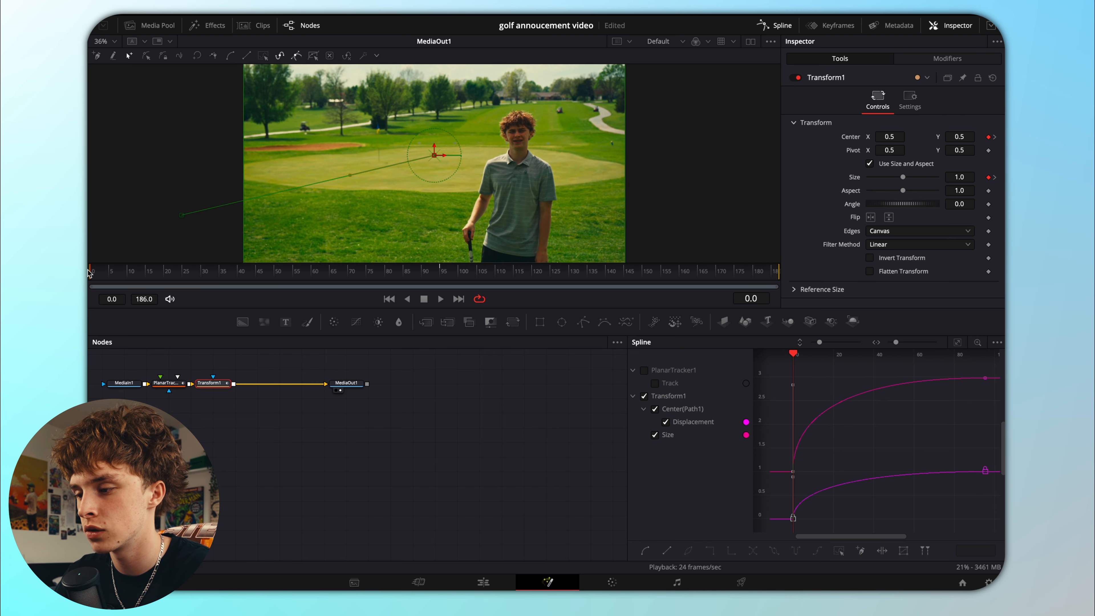
pyautogui.press('space')
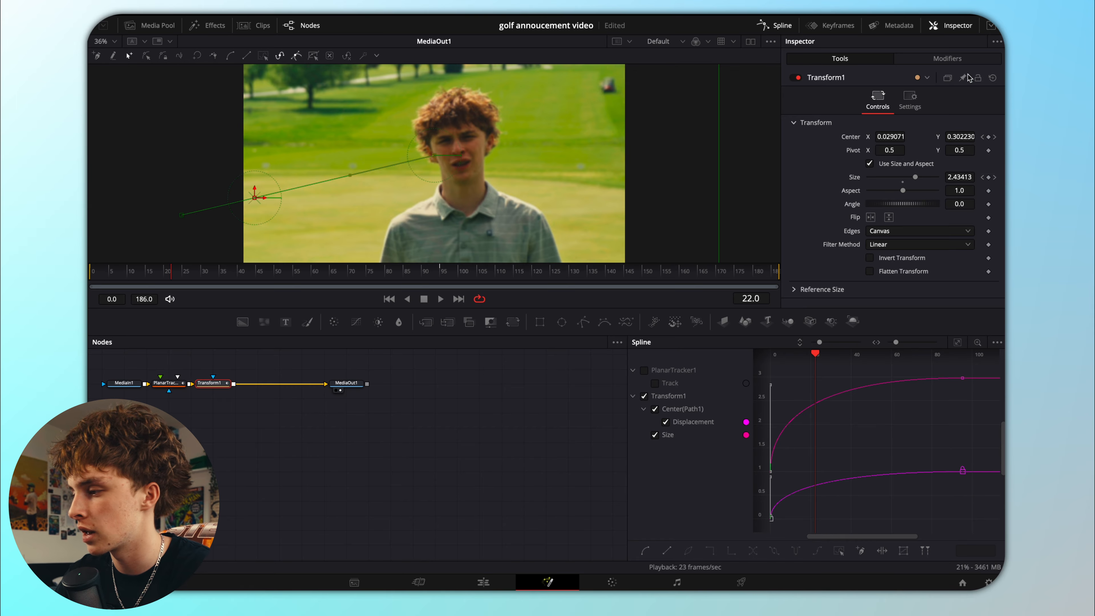
# Step: Enable motion blur for the Transform node and set its quality to 7
pyautogui.click(914, 103)
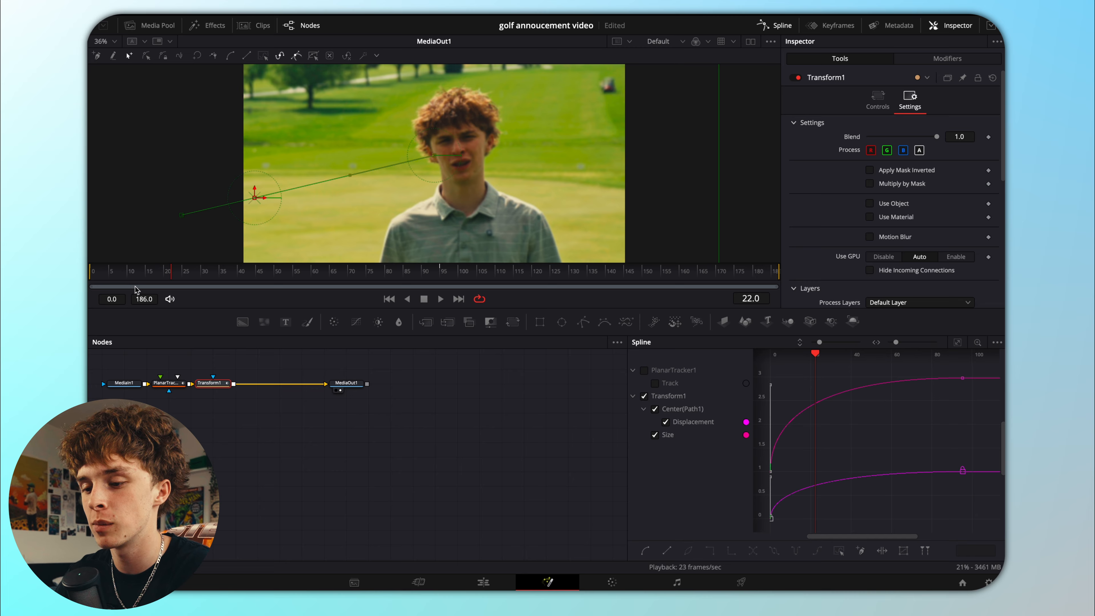
pyautogui.click(888, 106)
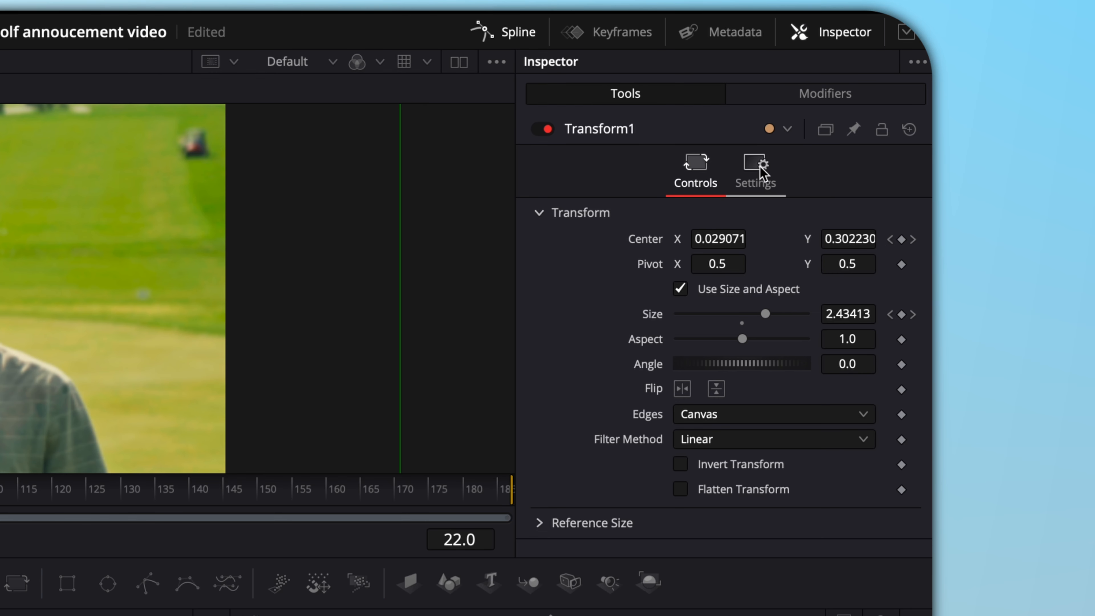
pyautogui.click(762, 171)
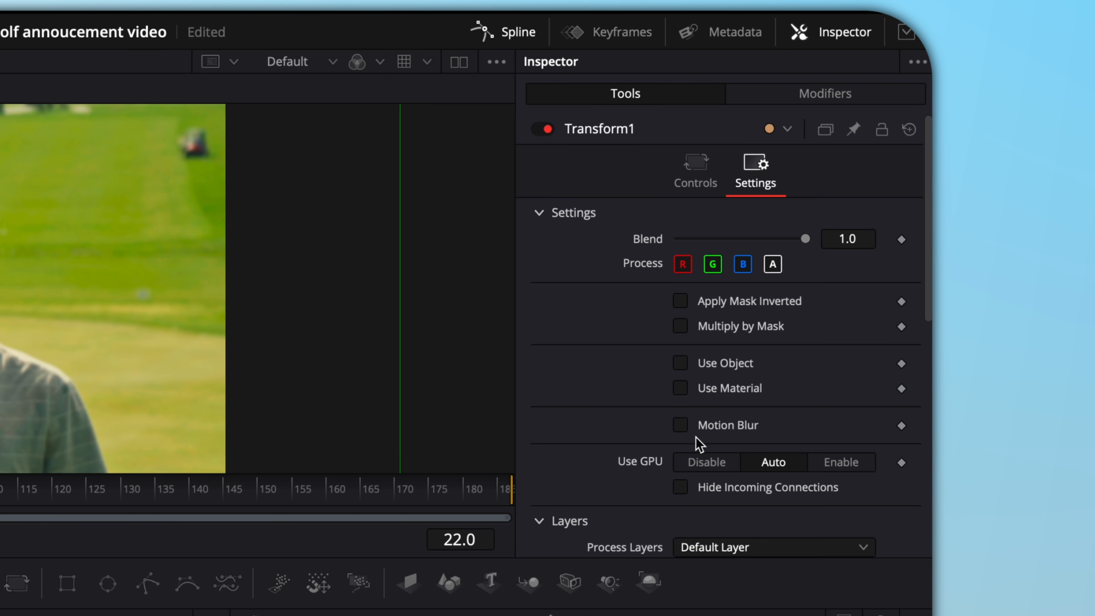
pyautogui.click(681, 425)
pyautogui.moveTo(718, 457); pyautogui.dragTo(770, 449)
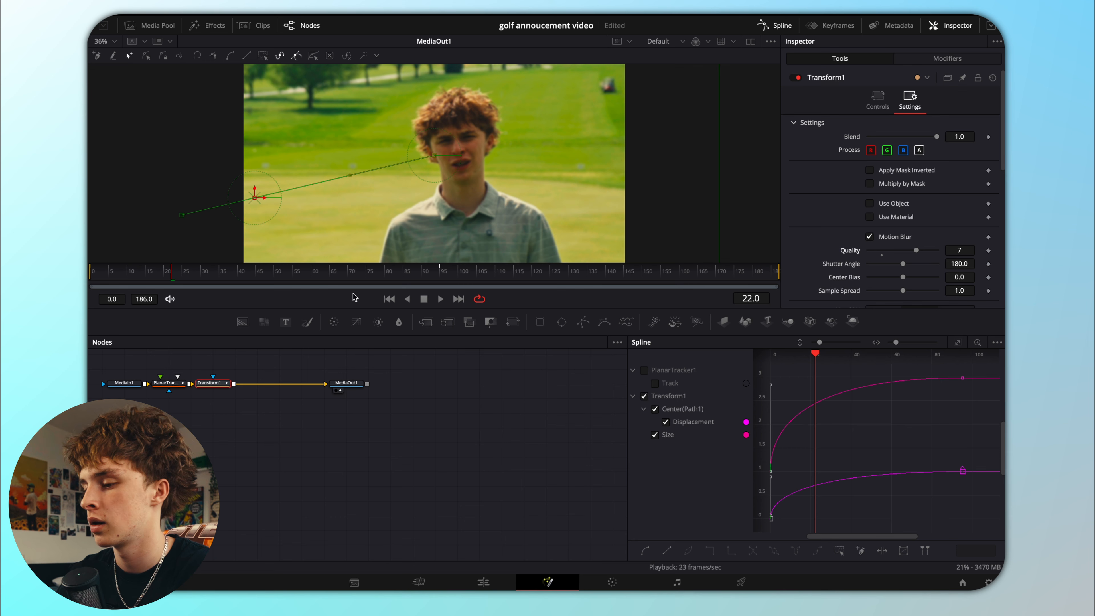
# Step: Play the opening frames of the zoom repeatedly to review the motion blur, returning to frame 0
pyautogui.moveTo(259, 271); pyautogui.dragTo(89, 272)
pyautogui.press('space')
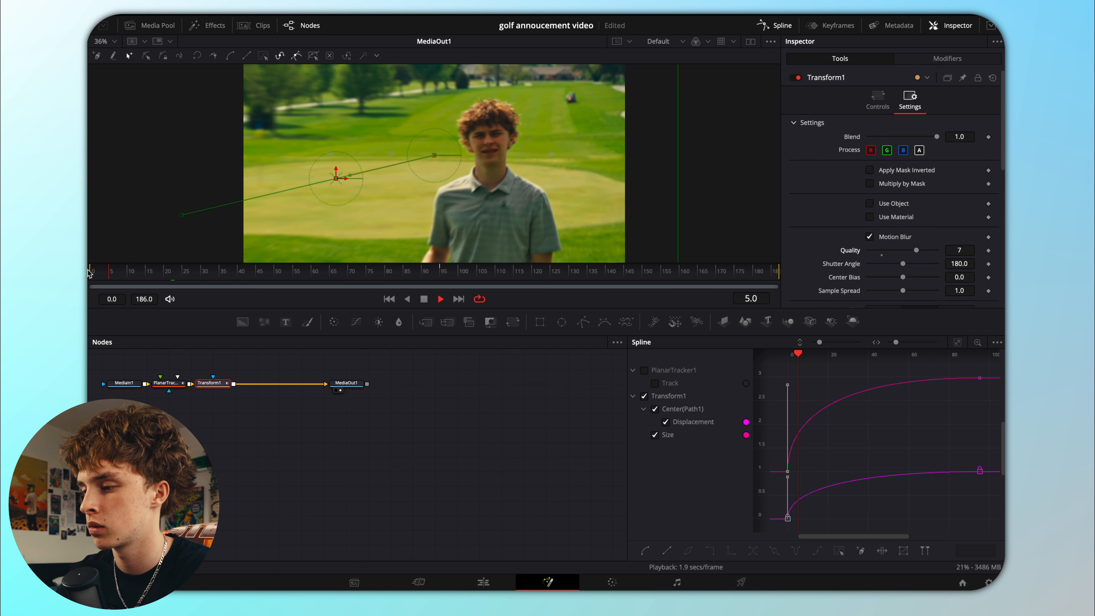
pyautogui.moveTo(139, 272); pyautogui.dragTo(88, 283)
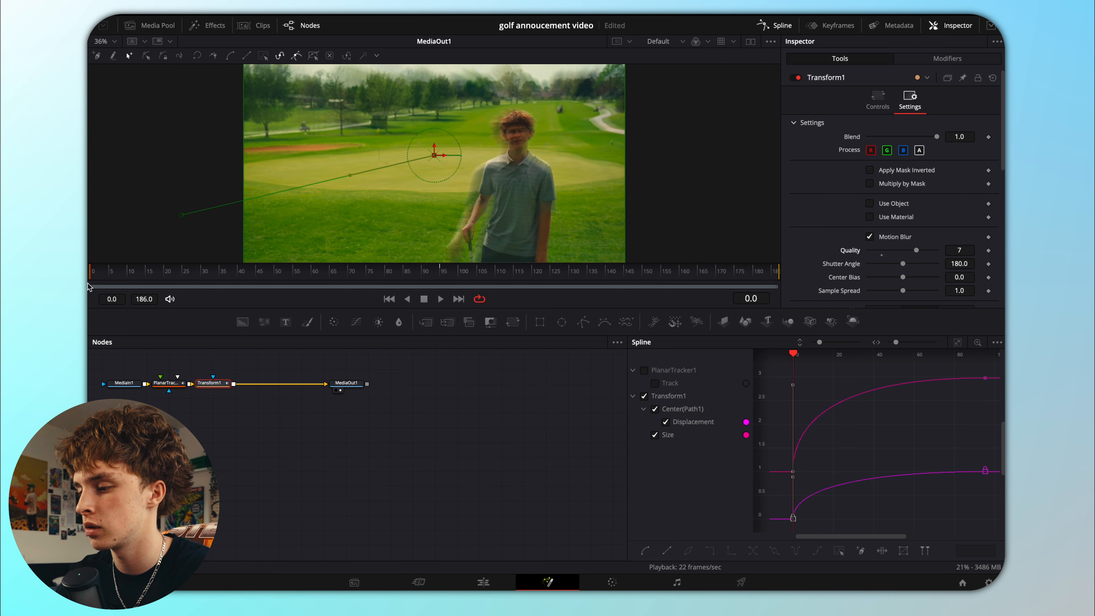
pyautogui.press('space')
pyautogui.press('space')
pyautogui.click(126, 276)
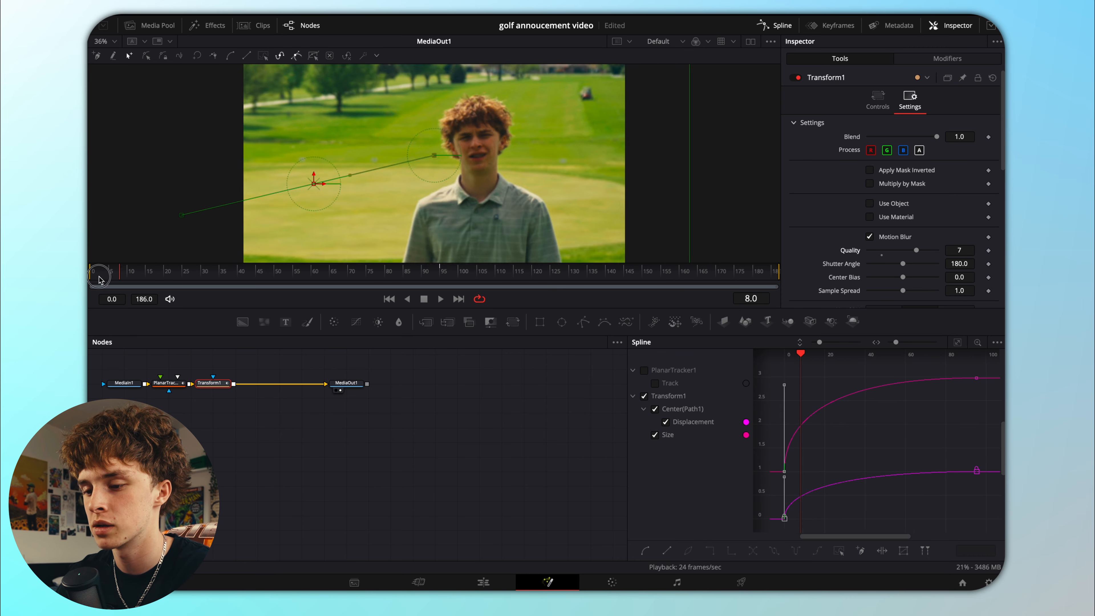
pyautogui.moveTo(127, 277); pyautogui.dragTo(90, 281)
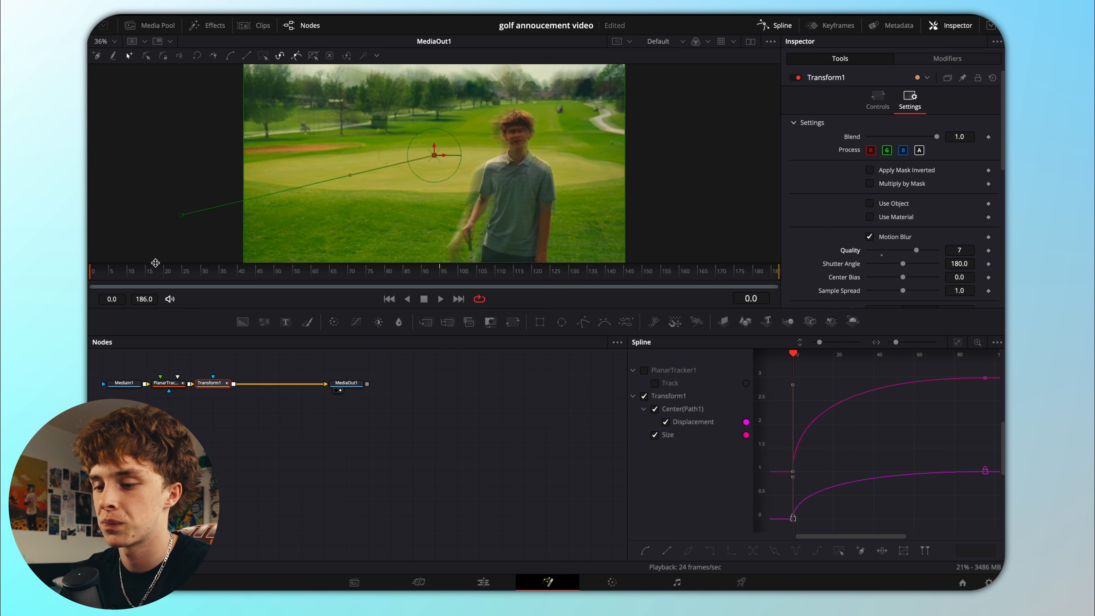
# Step: Set the motion blur's shutter angle to 243.8
pyautogui.moveTo(904, 265); pyautogui.dragTo(842, 261)
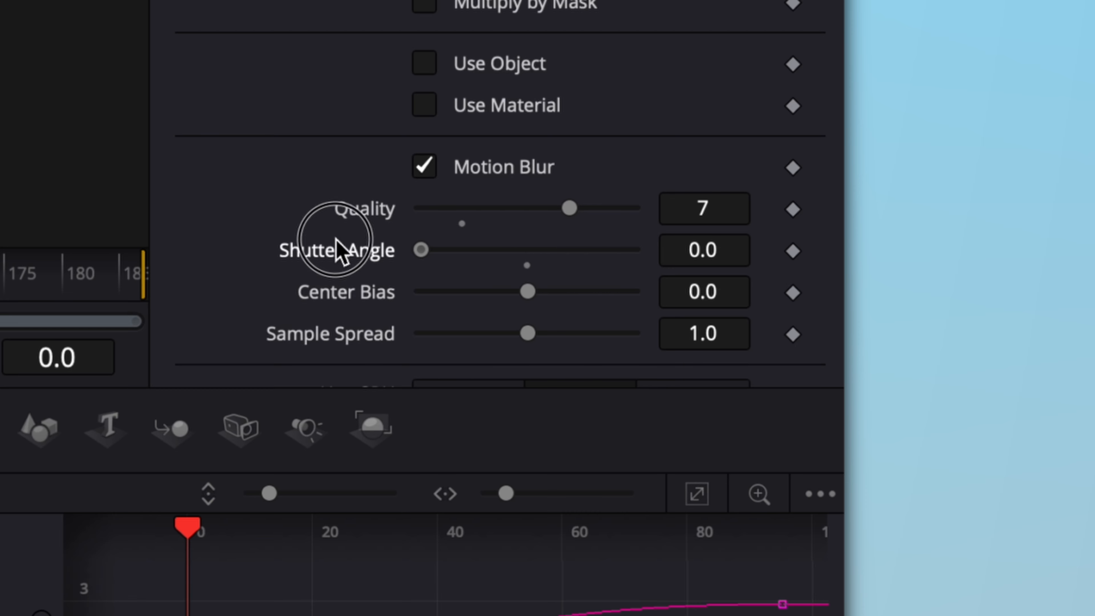
pyautogui.moveTo(336, 238); pyautogui.dragTo(576, 293)
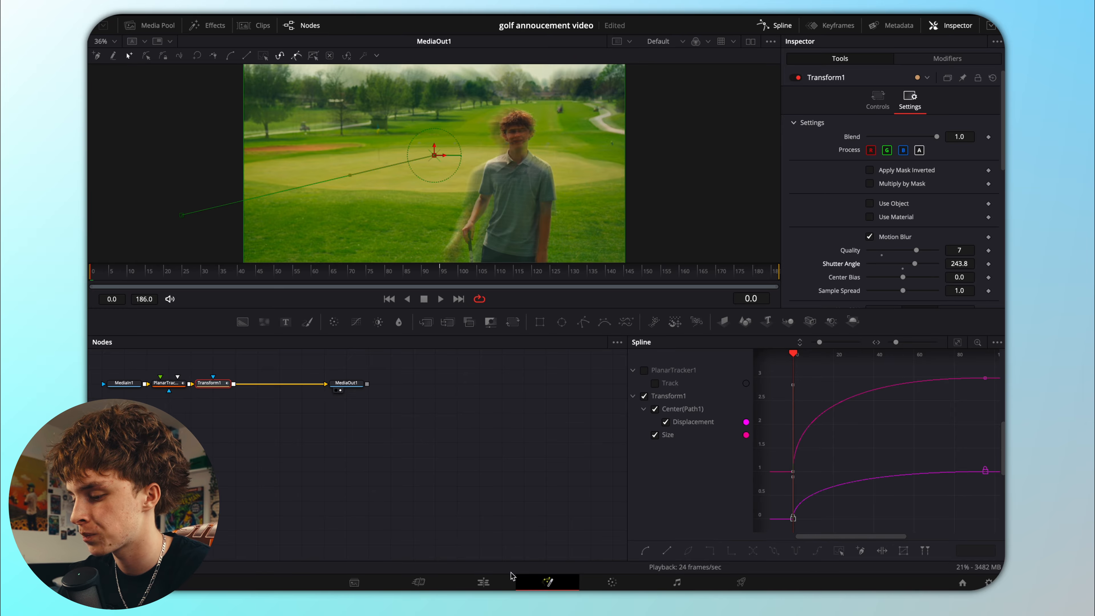
# Step: Switch to the Edit page, zoom out the timeline and play the finished zoom on Fusion Clip 1
pyautogui.click(505, 583)
pyautogui.press('super+minus')
pyautogui.press('super+minus')
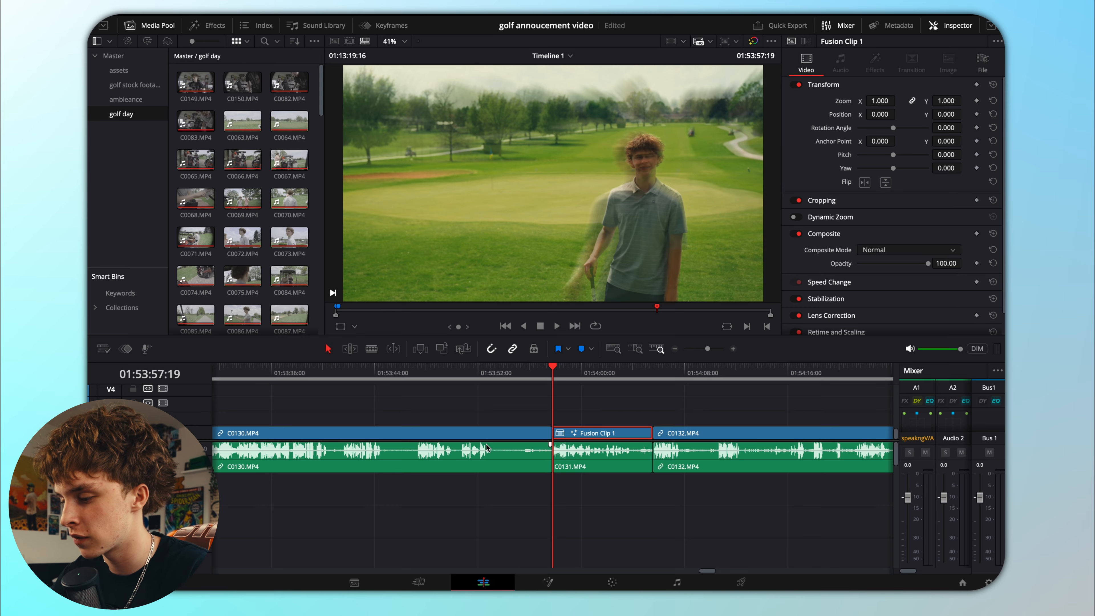
pyautogui.press('space')
pyautogui.press('space')
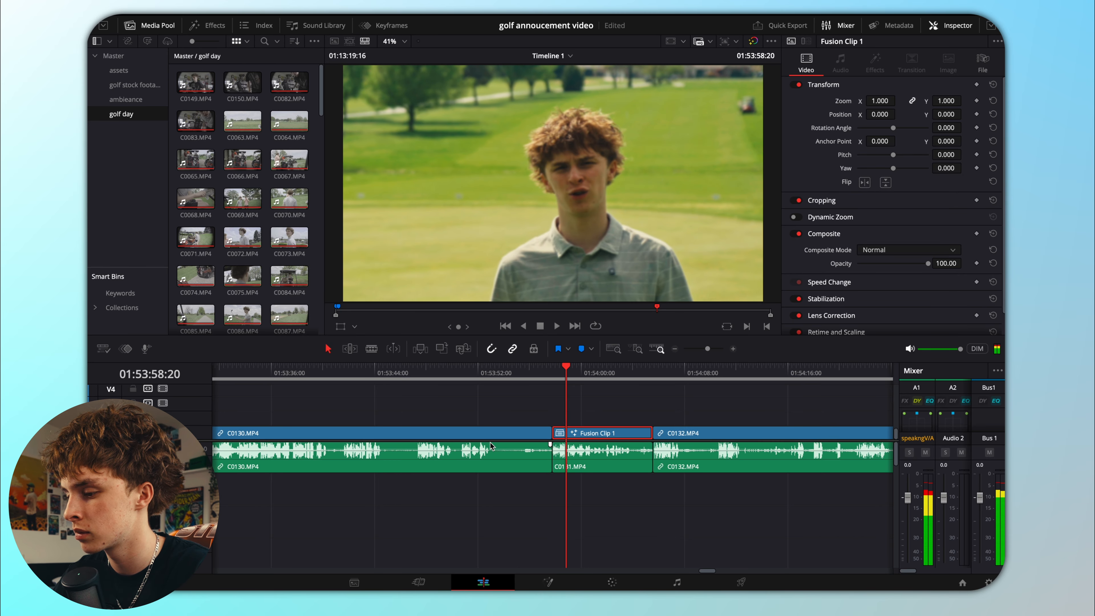
pyautogui.click(555, 374)
pyautogui.press('space')
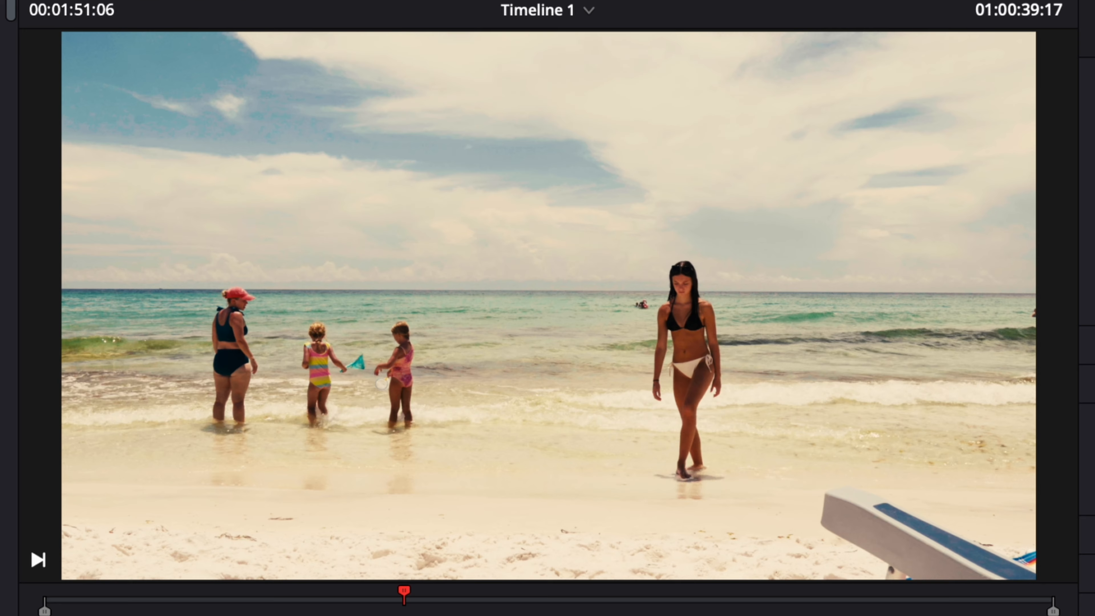
# Step: Play clip C0585.MP4 in the Destin Florida 2025 timeline from 01:00:39:17 to review the beach shot
pyautogui.press('space')
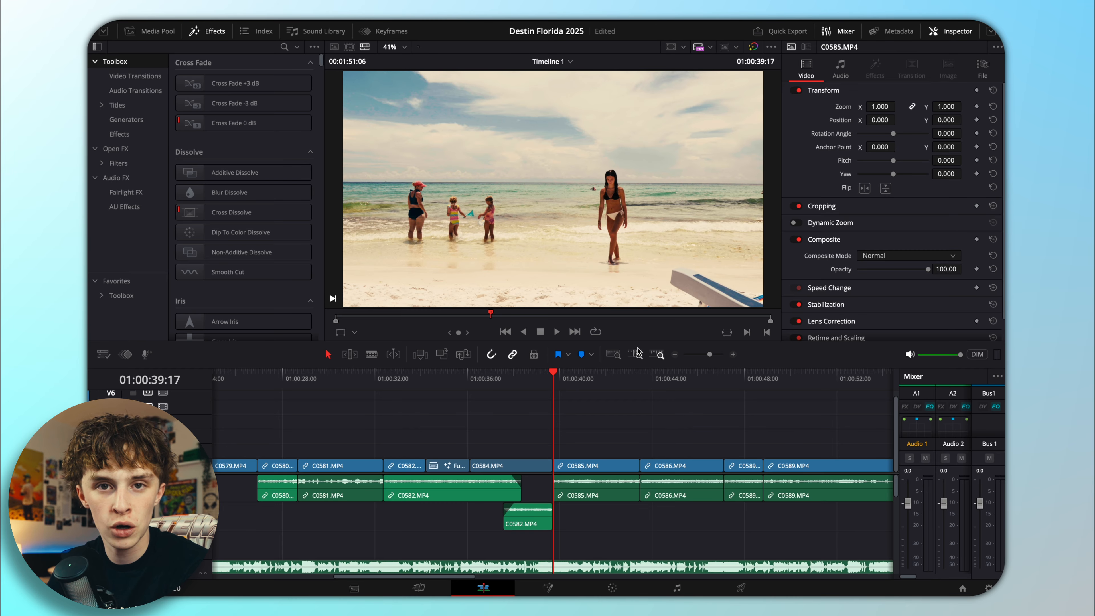
pyautogui.press('space')
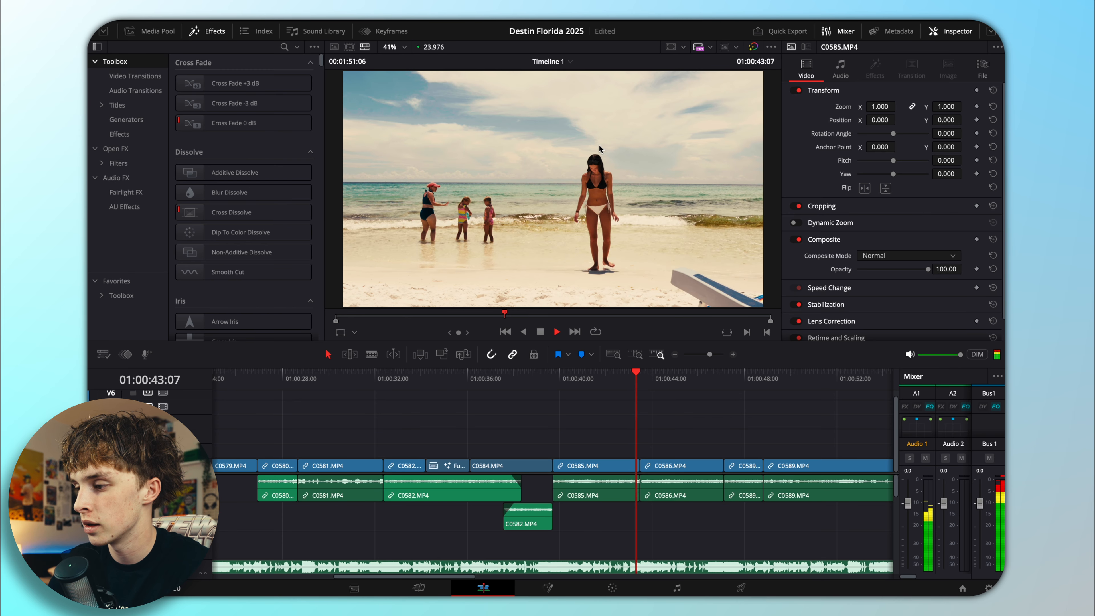
pyautogui.press('space')
pyautogui.press('space')
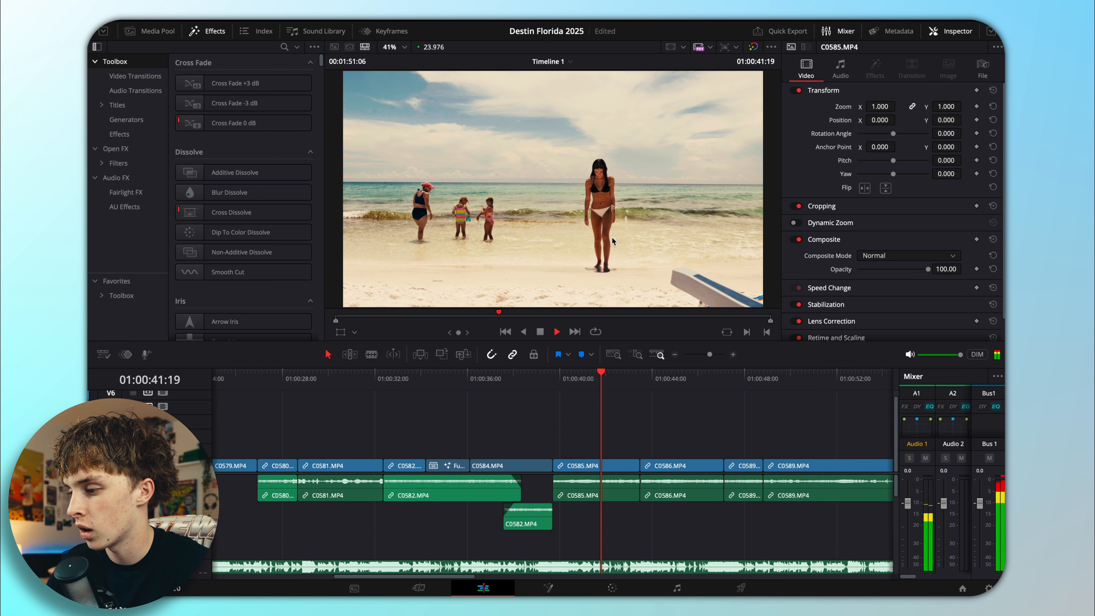
pyautogui.press('space')
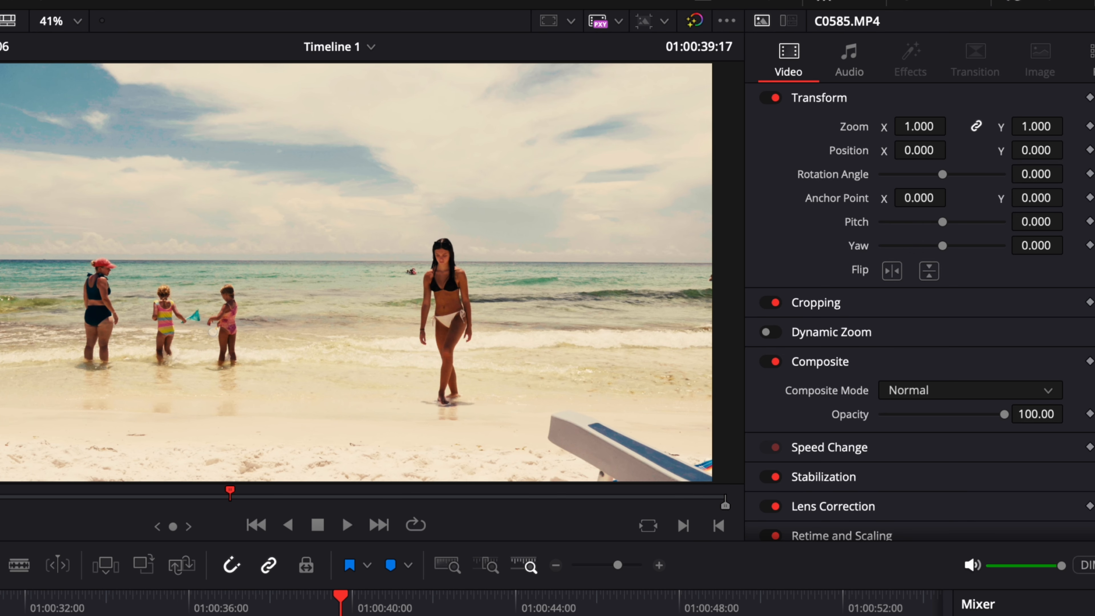
# Step: Convert clip C0585.MP4 into a new Fusion clip and open it on the Fusion page
pyautogui.rightClick(439, 615)
pyautogui.click(559, 116)
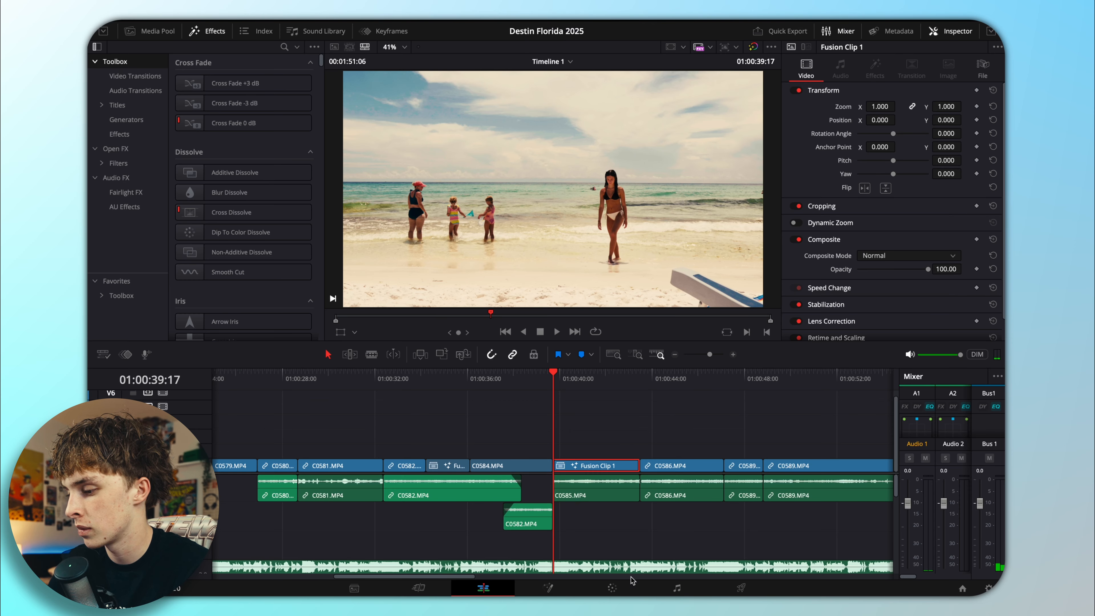
pyautogui.hotkey('shift', '5')
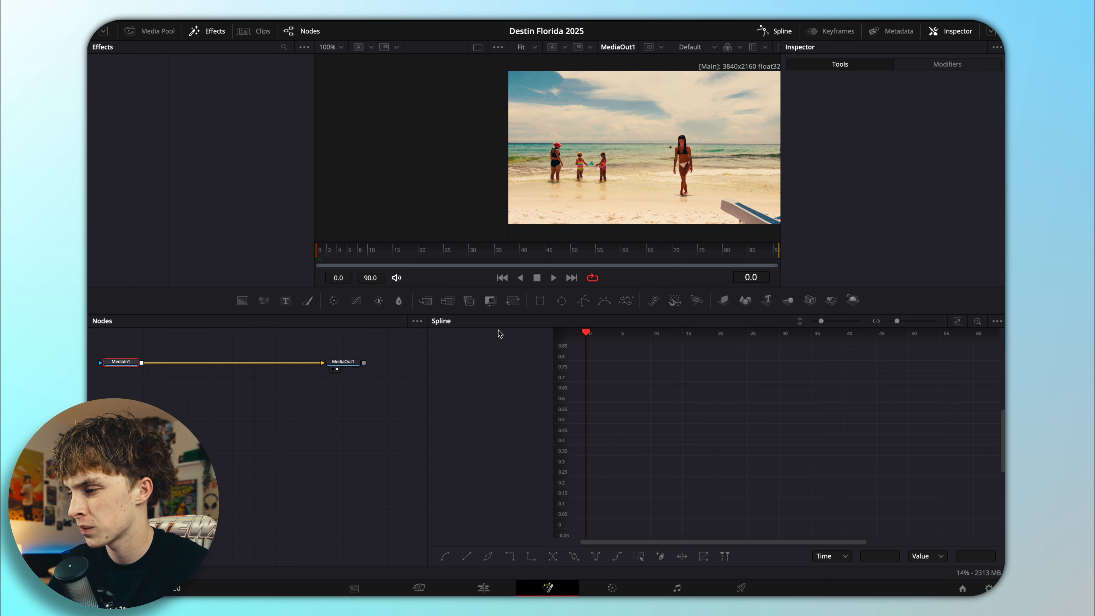
# Step: Hide the Spline editor and effects library, and show MediaOut1 in a single enlarged viewer
pyautogui.click(774, 31)
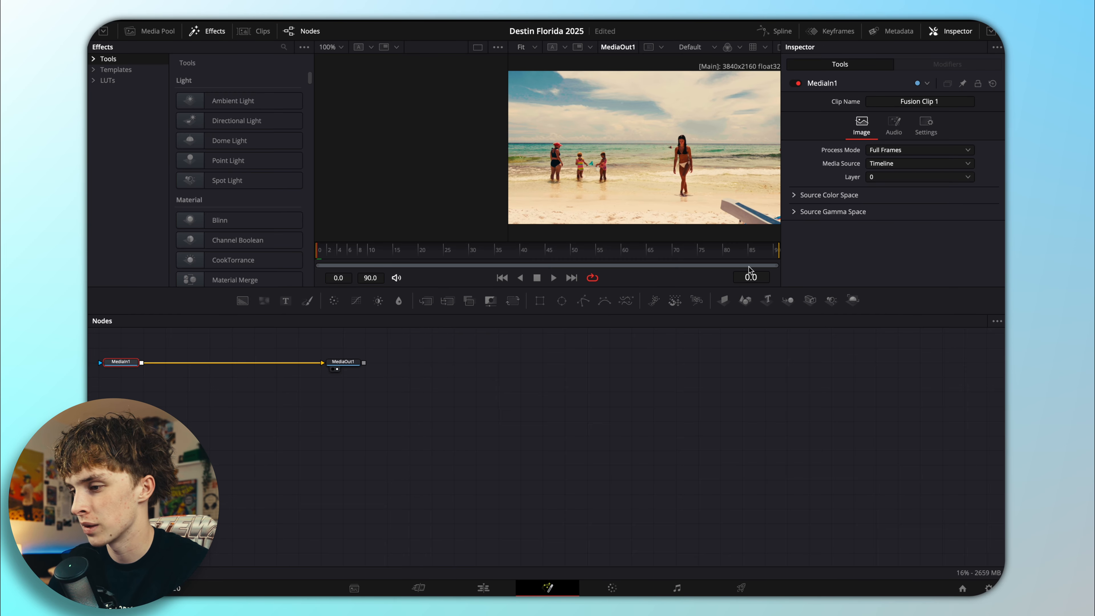
pyautogui.click(215, 32)
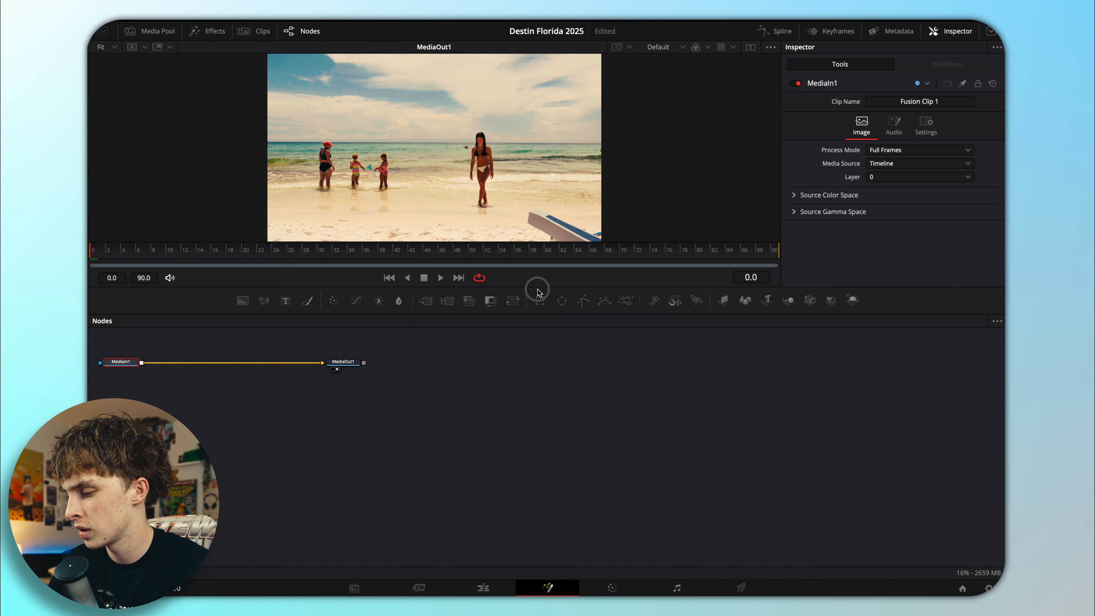
pyautogui.moveTo(535, 286); pyautogui.dragTo(536, 432)
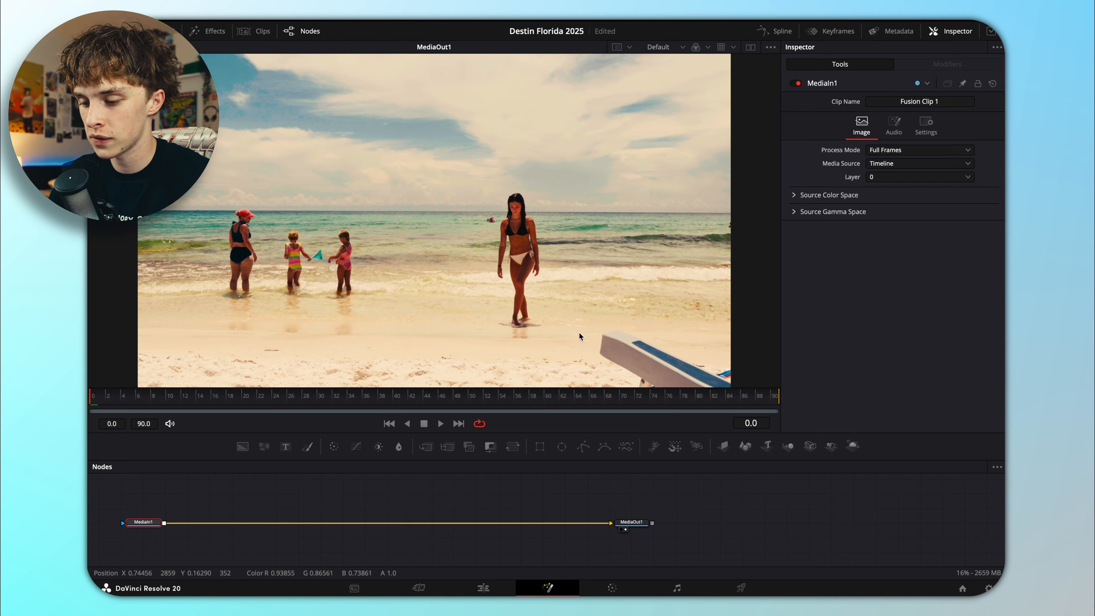
# Step: Add a Tracker (Tra) node after MediaIn1 and place it close to MediaIn1 in the node graph
pyautogui.hotkey('shift', 'space')
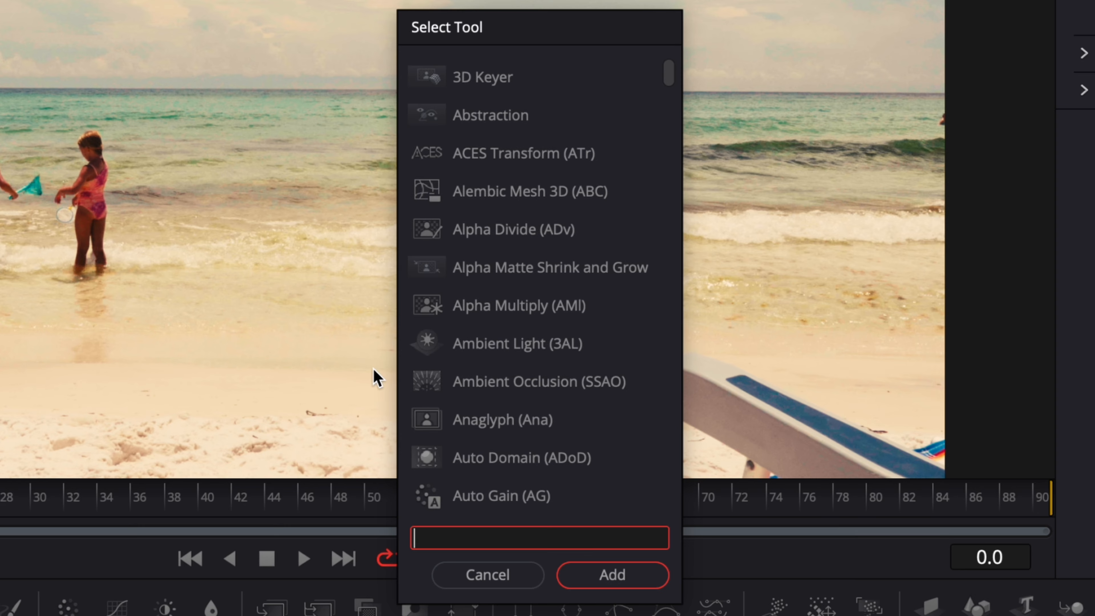
pyautogui.write('tracker')
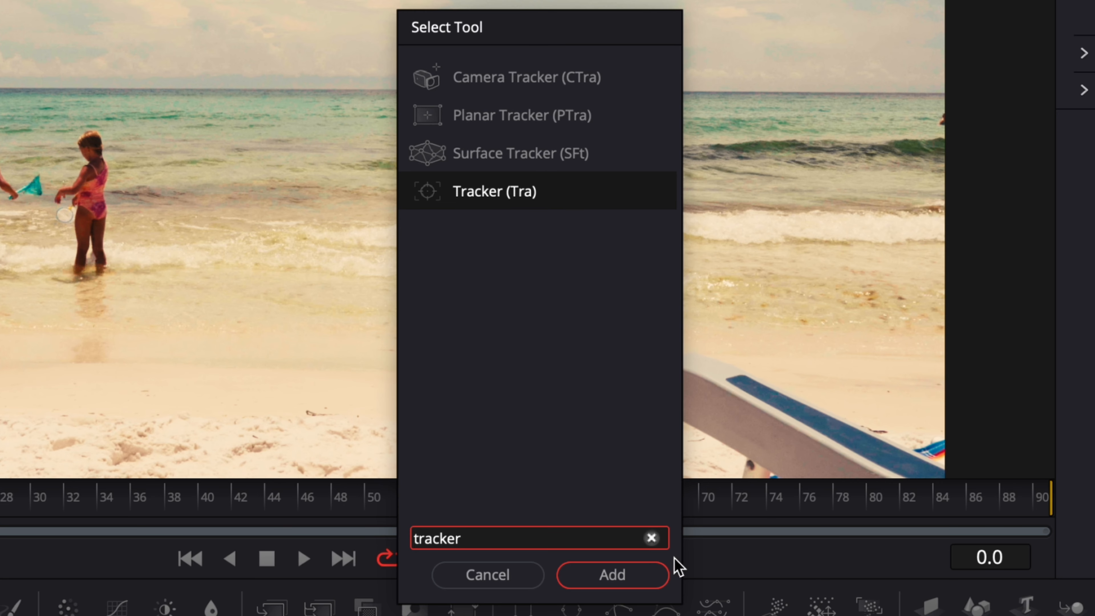
pyautogui.click(640, 576)
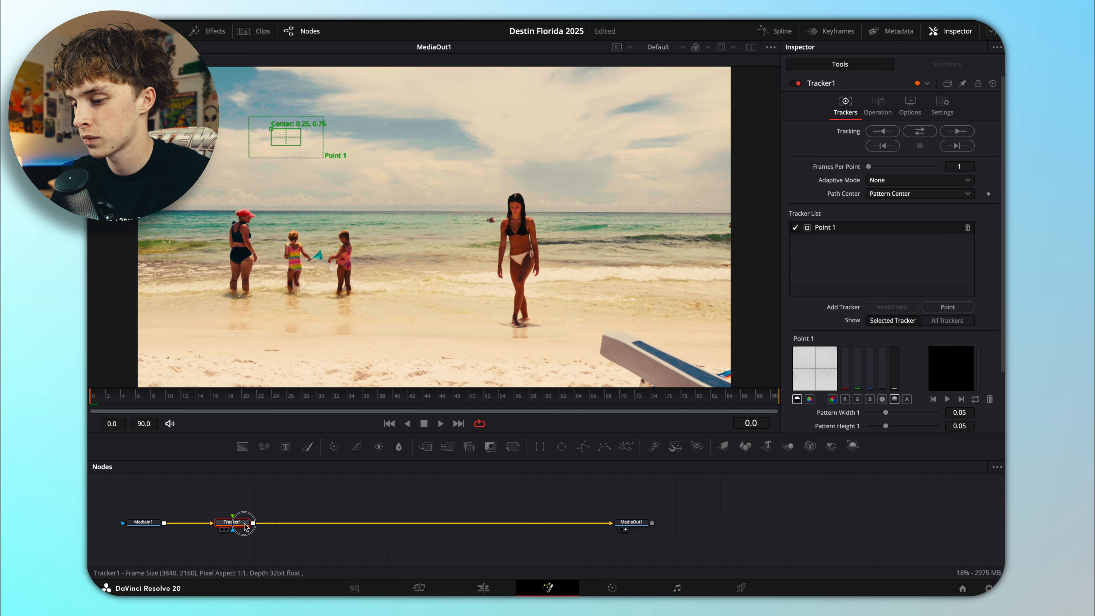
pyautogui.moveTo(244, 526); pyautogui.dragTo(221, 526)
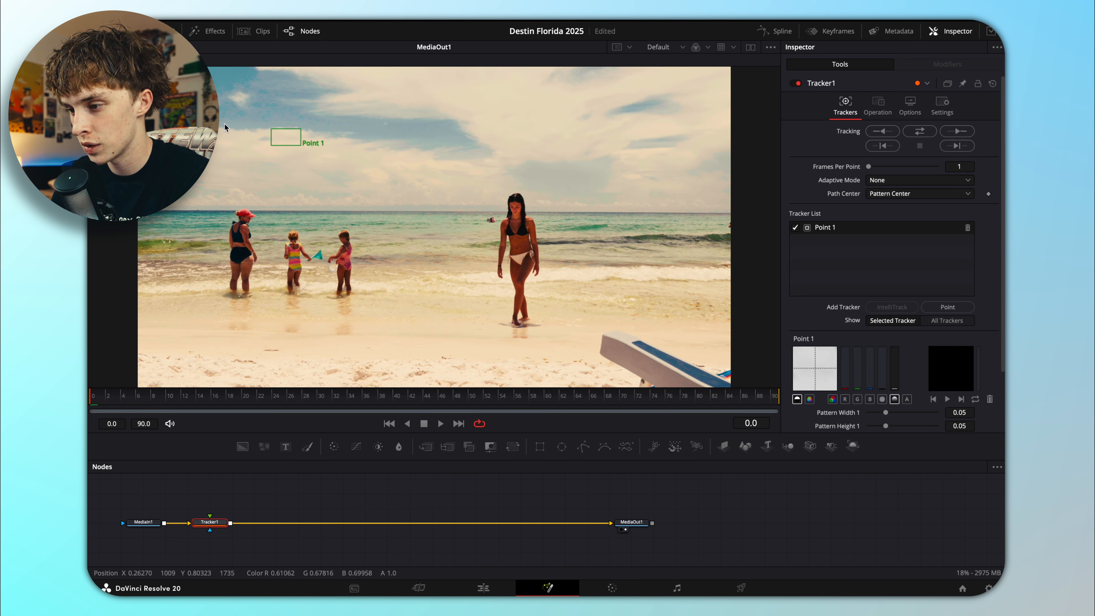
# Step: Resize Point 1's search area to about 0.115 wide and 0.168 high
pyautogui.moveTo(280, 138); pyautogui.dragTo(298, 134)
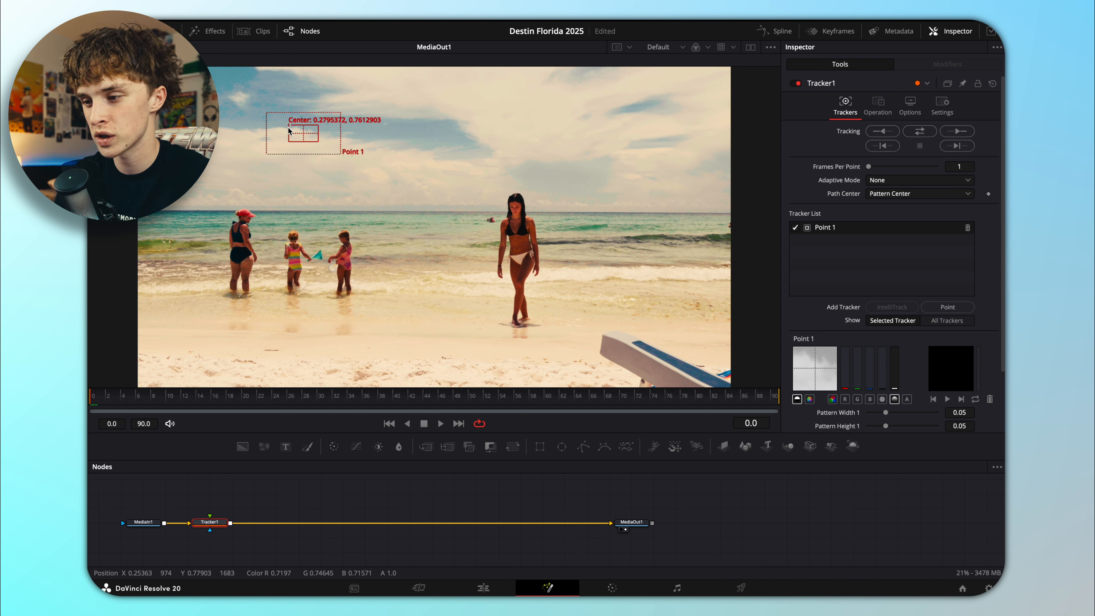
pyautogui.moveTo(267, 116)
pyautogui.mouseDown()
pyautogui.moveTo(258, 98)
pyautogui.moveTo(269, 108)
pyautogui.mouseUp()
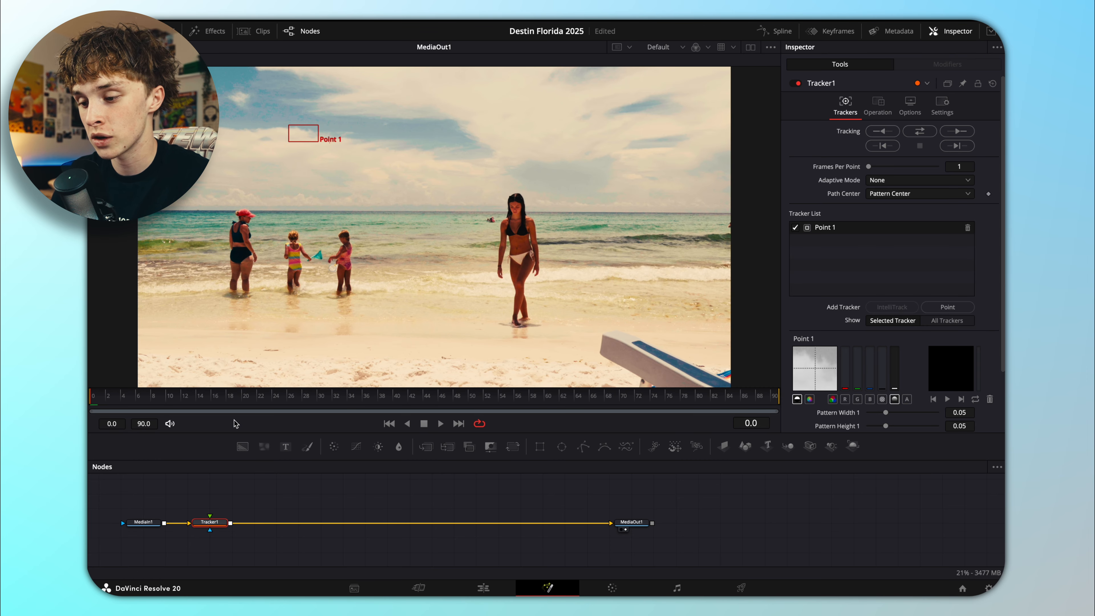
# Step: Move tracking Point 1 onto the walking woman's head and set its pattern width to 0.0381
pyautogui.moveTo(290, 123)
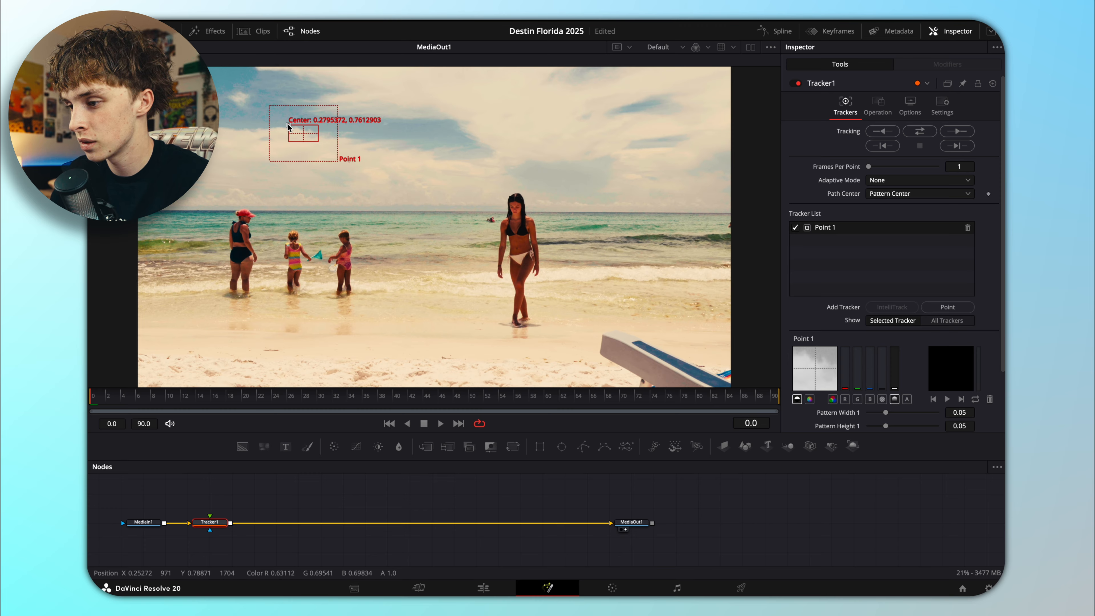
pyautogui.moveTo(289, 126); pyautogui.dragTo(500, 192)
pyautogui.scroll(-3, 947, 250)
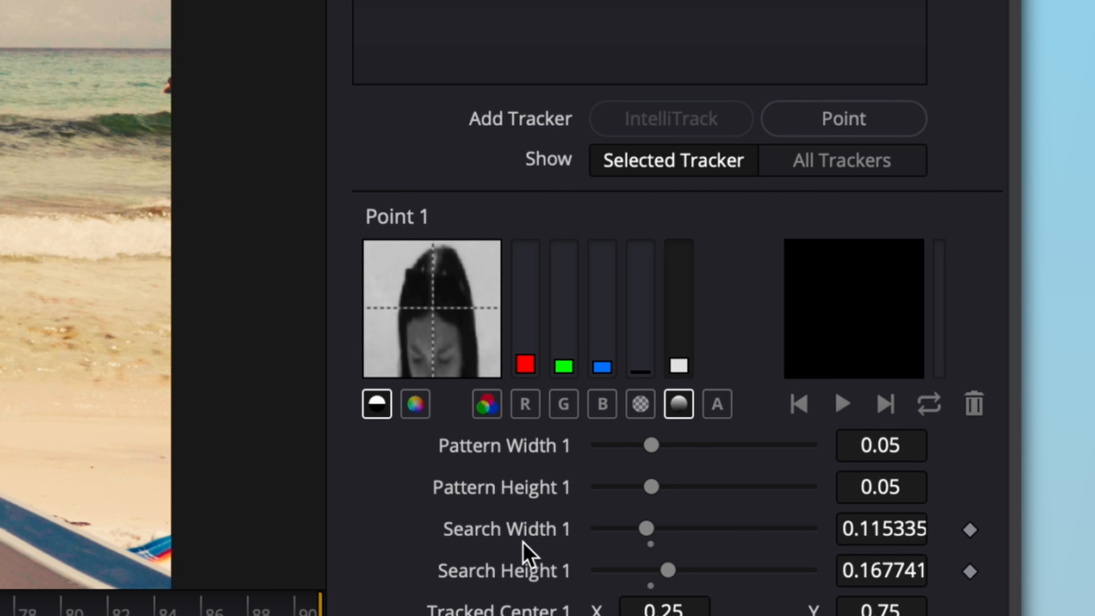
pyautogui.moveTo(654, 452)
pyautogui.mouseDown()
pyautogui.moveTo(671, 456)
pyautogui.moveTo(627, 455)
pyautogui.moveTo(640, 459)
pyautogui.mouseUp()
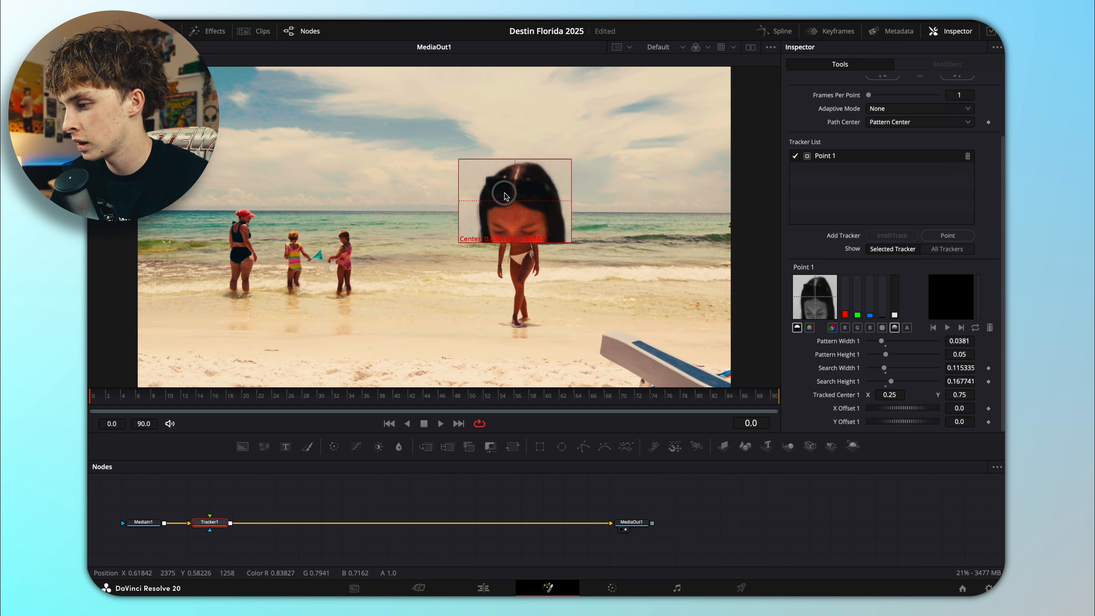
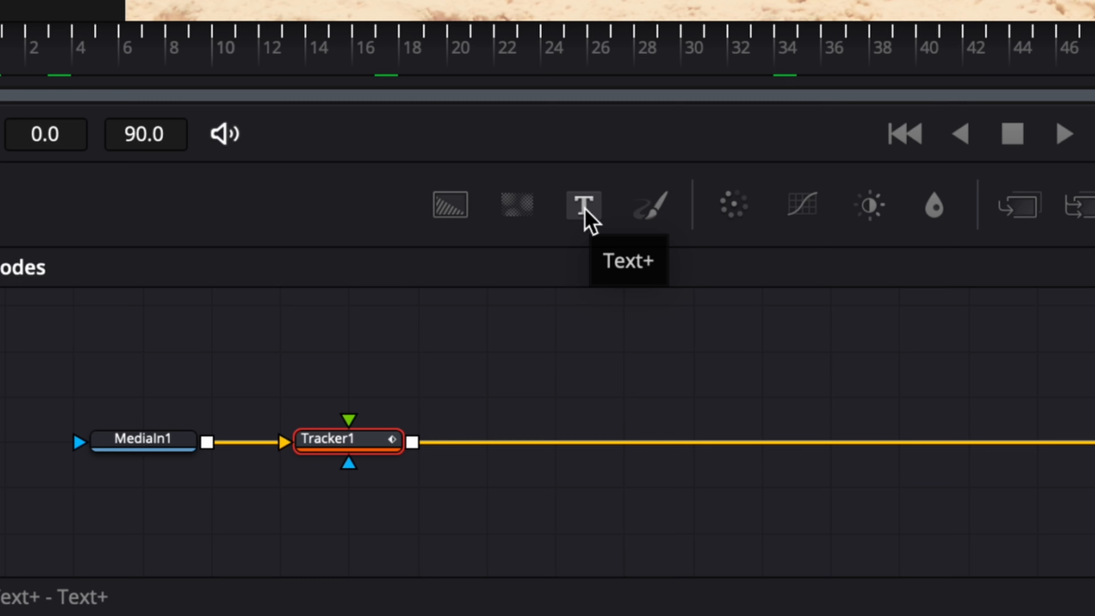
# Step: Add a Text+ node and delete the Merge1 node that comes with it
pyautogui.click(586, 212)
pyautogui.moveTo(347, 487); pyautogui.dragTo(607, 445)
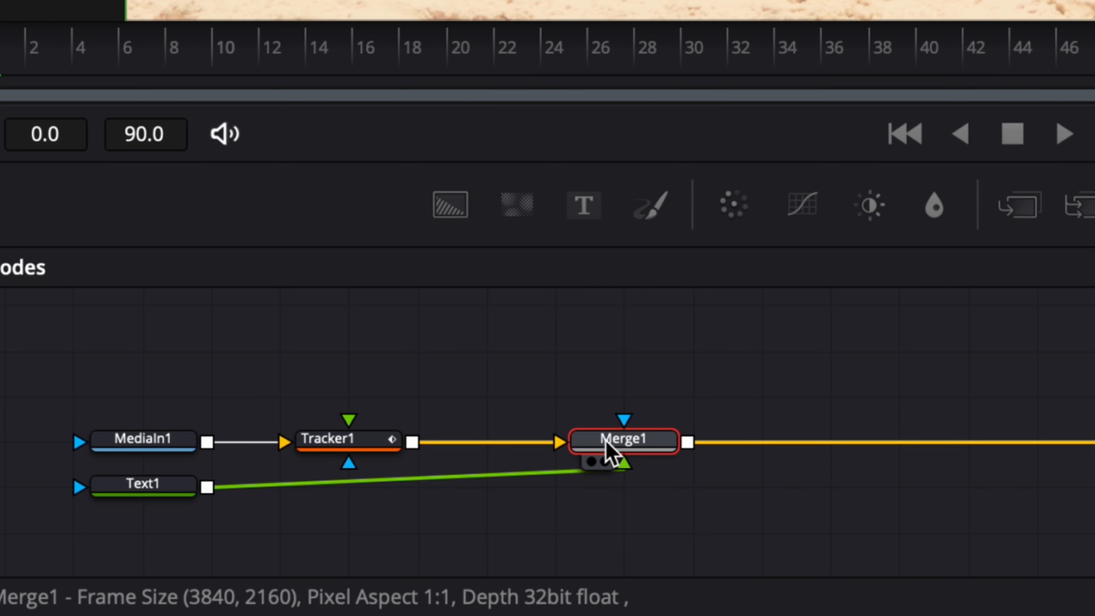
pyautogui.press('Delete')
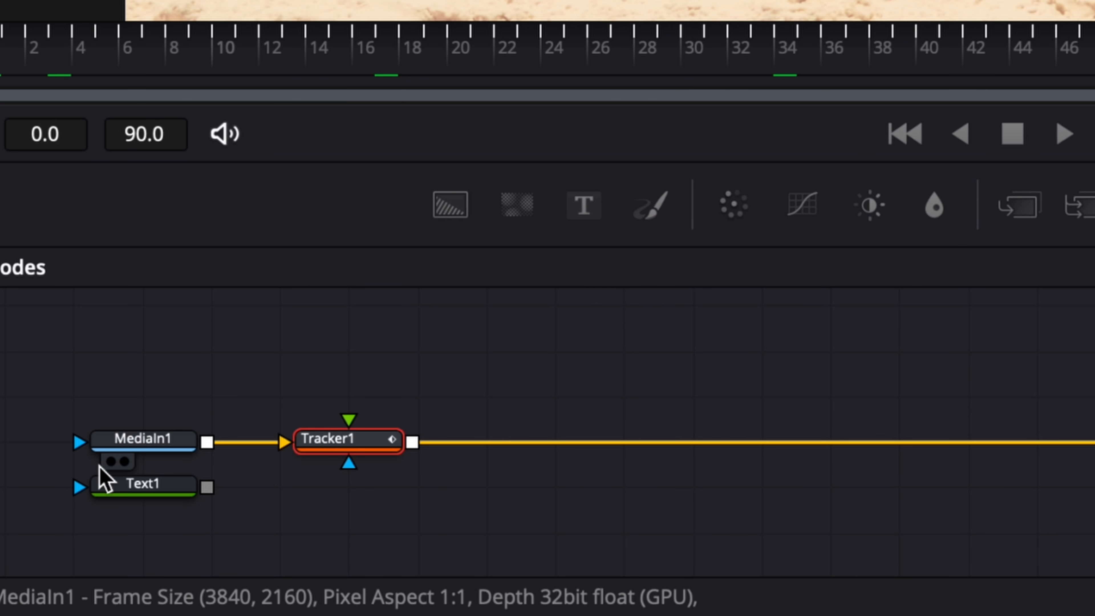
# Step: Place Text1 above Tracker1, connect it to the tracker's foreground input and enter the woman's first name as its text
pyautogui.moveTo(149, 500); pyautogui.dragTo(345, 371)
pyautogui.click(340, 360)
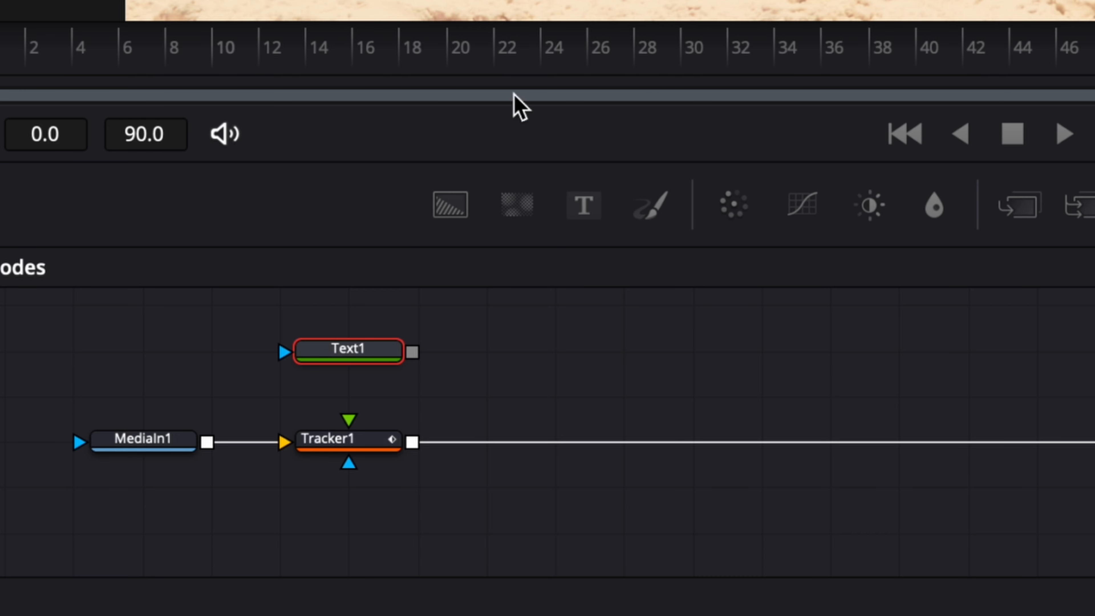
pyautogui.moveTo(415, 352); pyautogui.dragTo(350, 441)
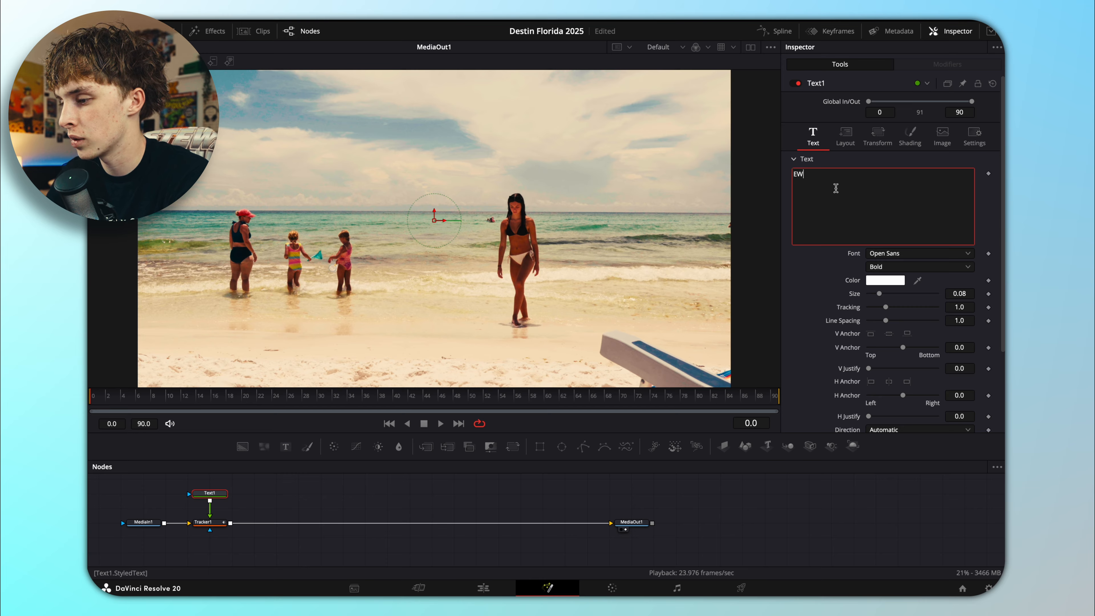
pyautogui.write('EMILLE')
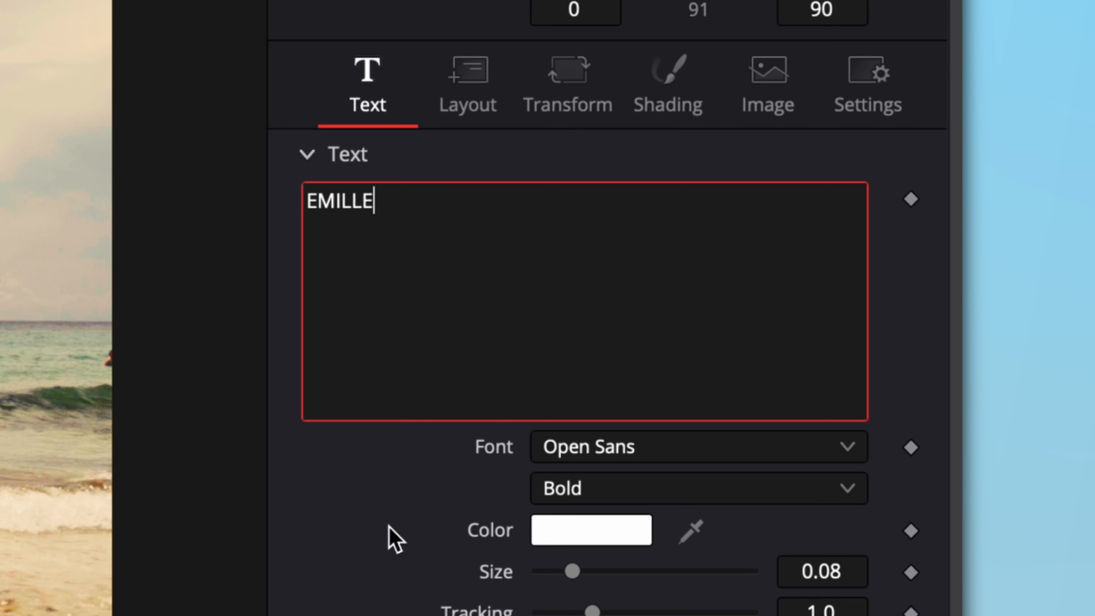
pyautogui.click(386, 538)
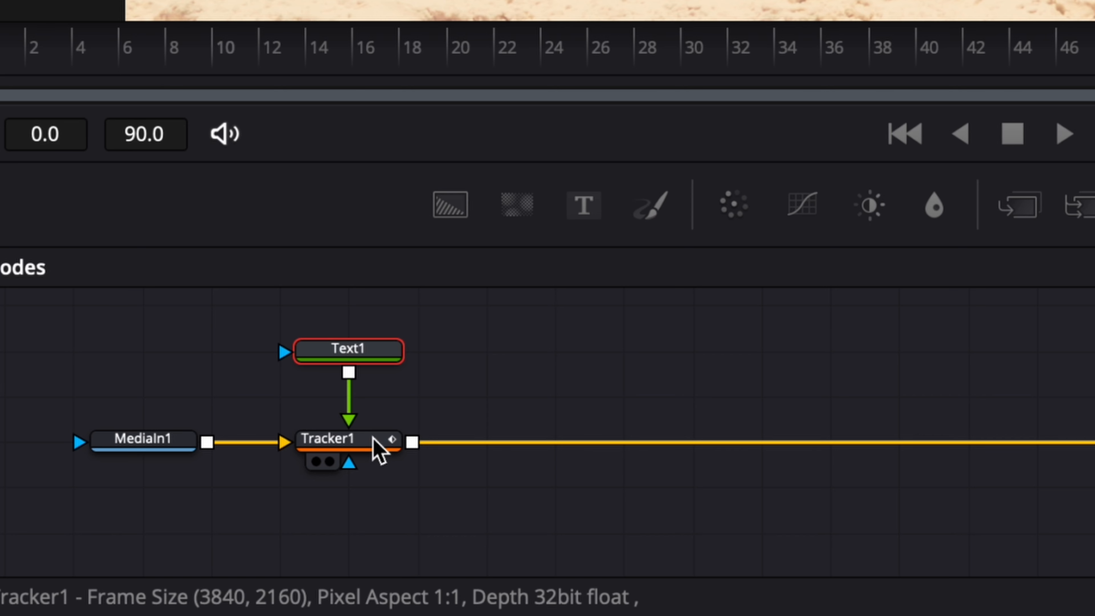
# Step: Set Tracker1's operation to Match Move
pyautogui.click(376, 448)
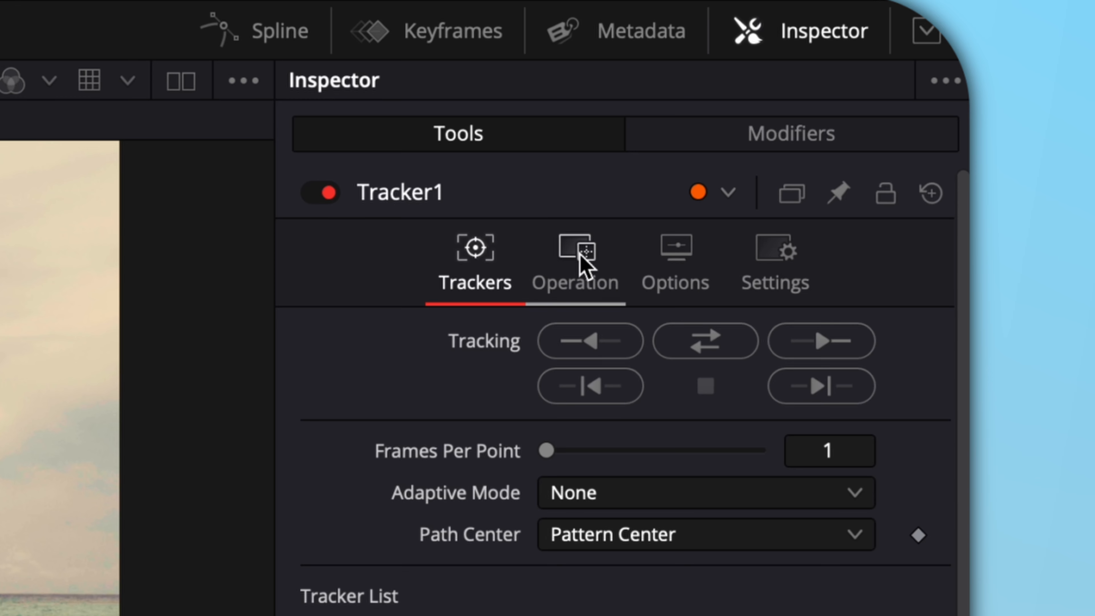
pyautogui.click(878, 104)
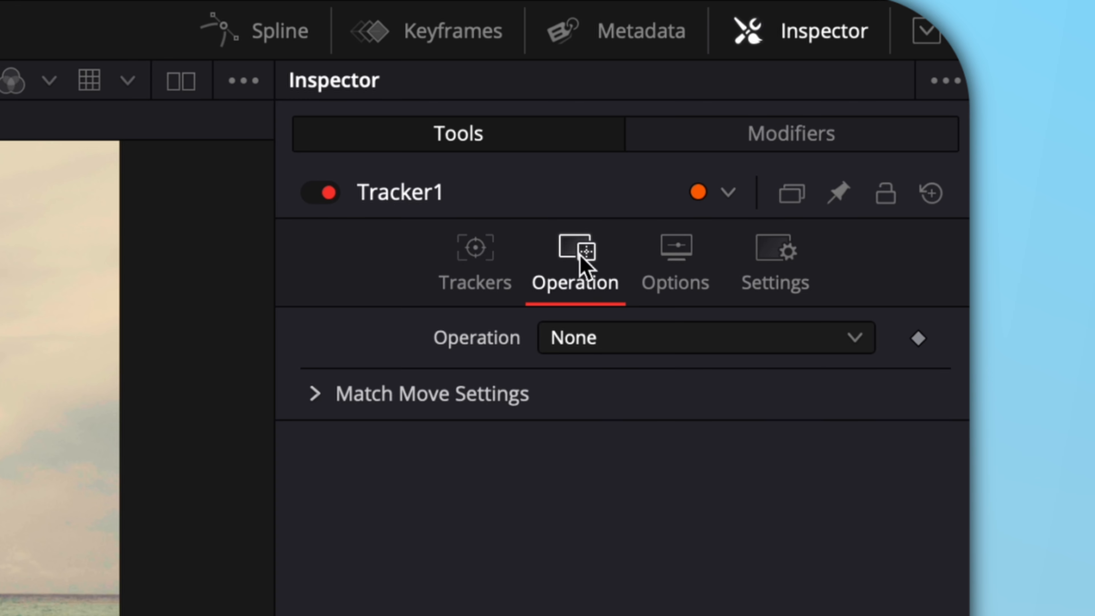
pyautogui.click(612, 339)
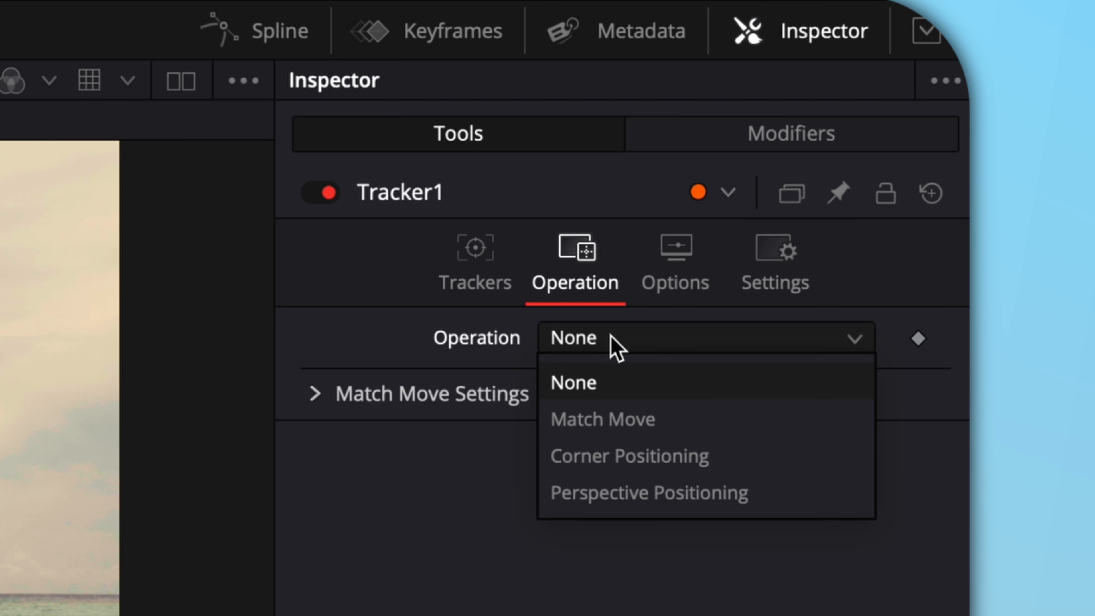
pyautogui.click(630, 420)
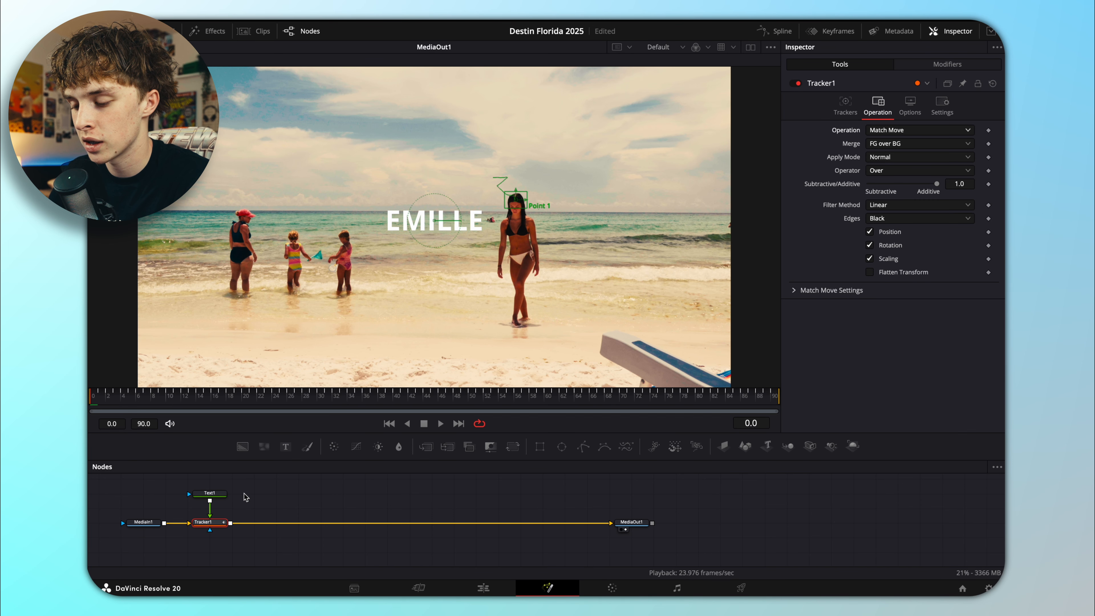
# Step: Scrub back through the clip to frame 5 to check how the text follows the tracked head
pyautogui.click(209, 493)
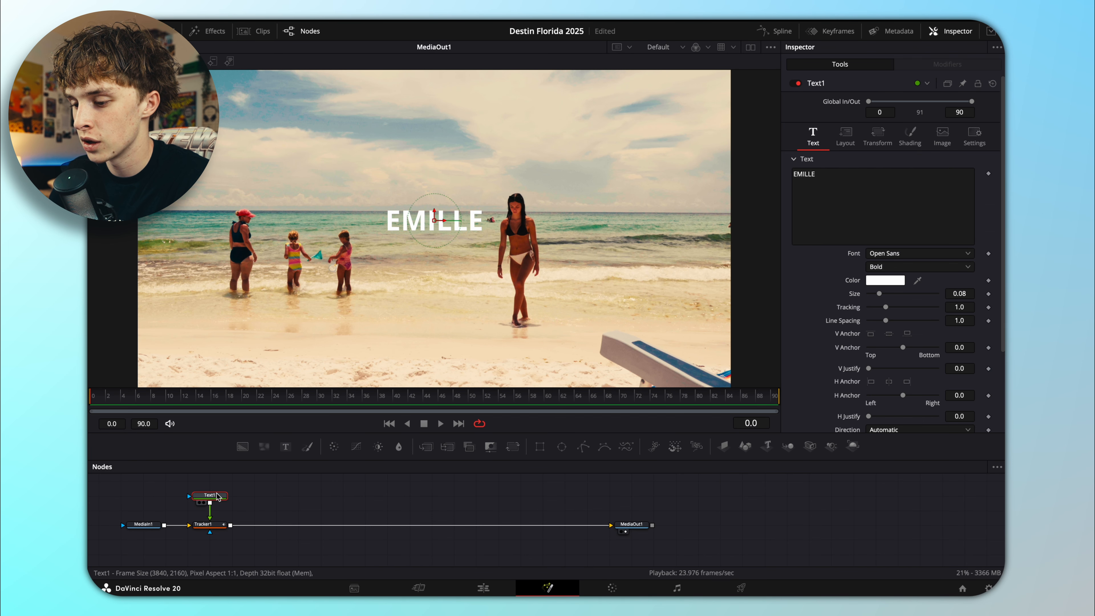
pyautogui.click(217, 526)
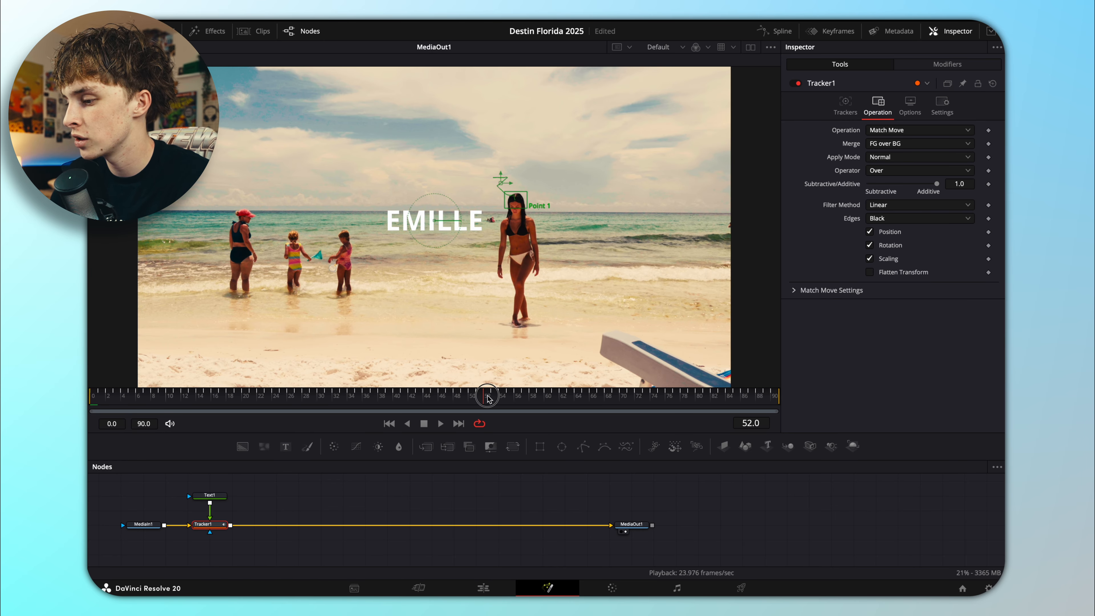
pyautogui.moveTo(488, 398); pyautogui.dragTo(147, 398)
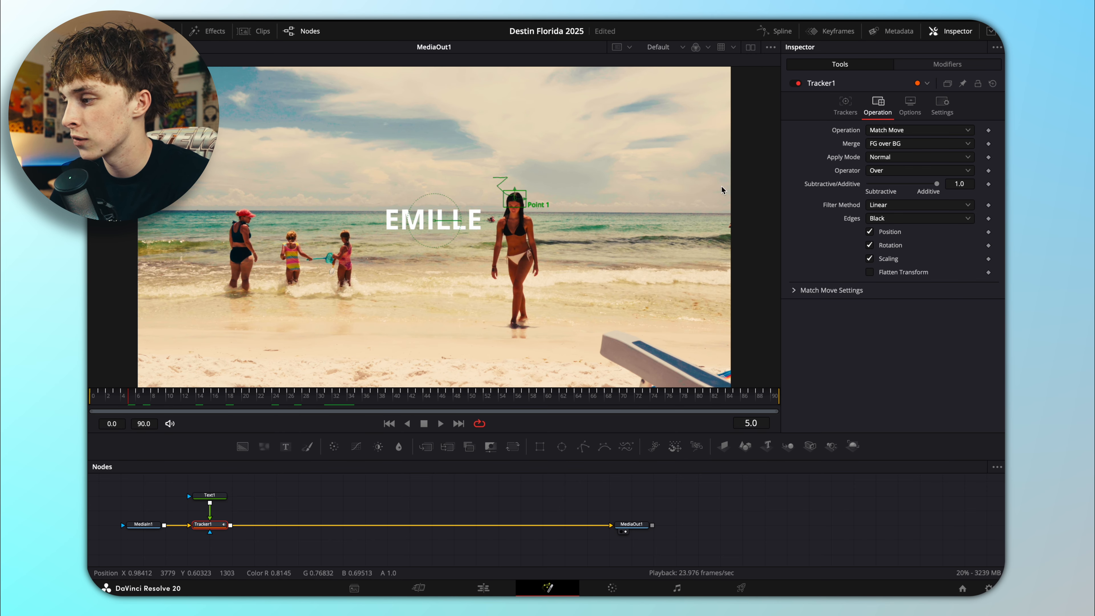
# Step: Examine Tracker1's Tracked Center displacement curve in an enlarged Spline editor
pyautogui.click(845, 106)
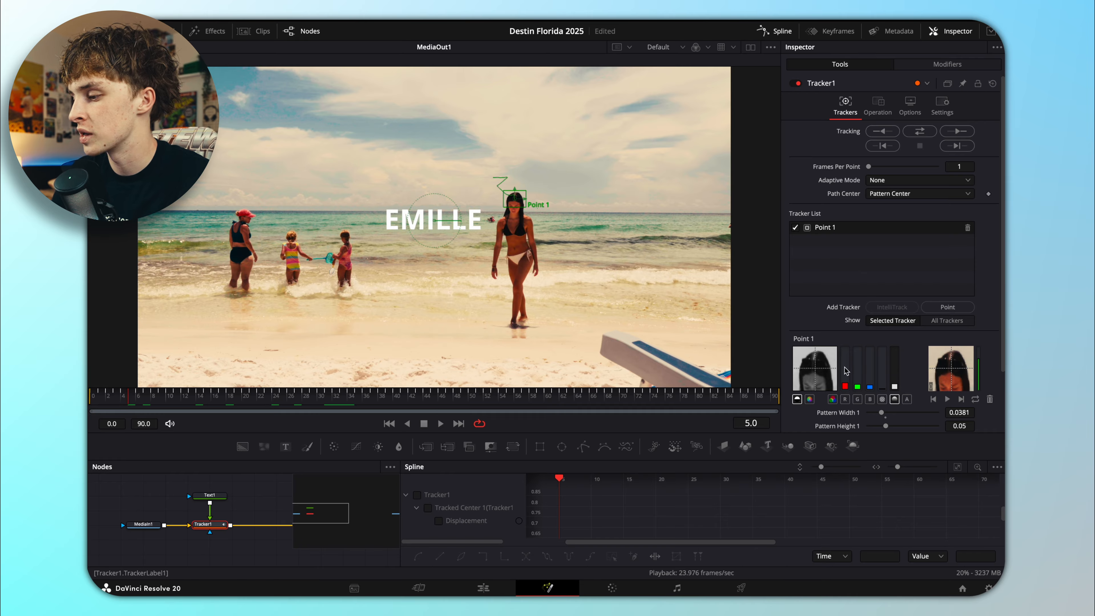
pyautogui.moveTo(734, 433); pyautogui.dragTo(733, 207)
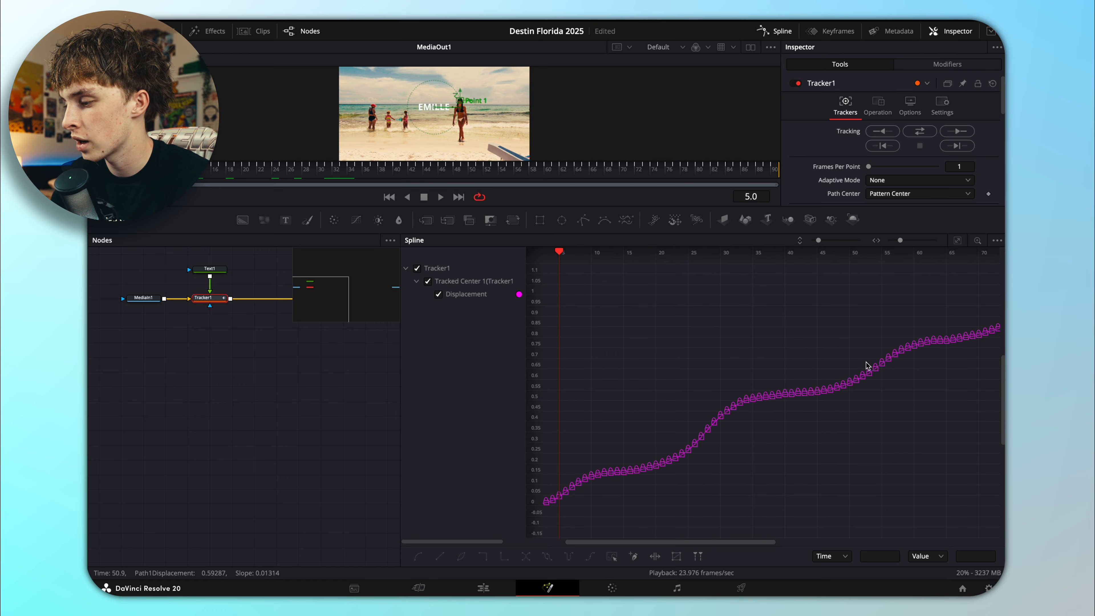
pyautogui.click(957, 240)
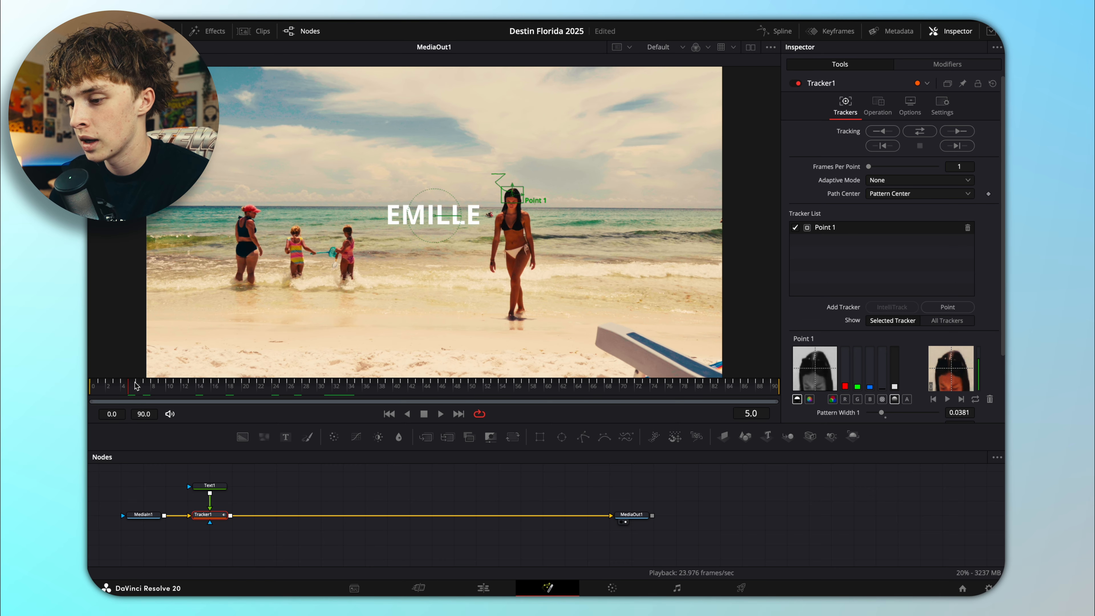
# Step: Play the composition from frame 0 to review the motion of the tracked text
pyautogui.click(89, 387)
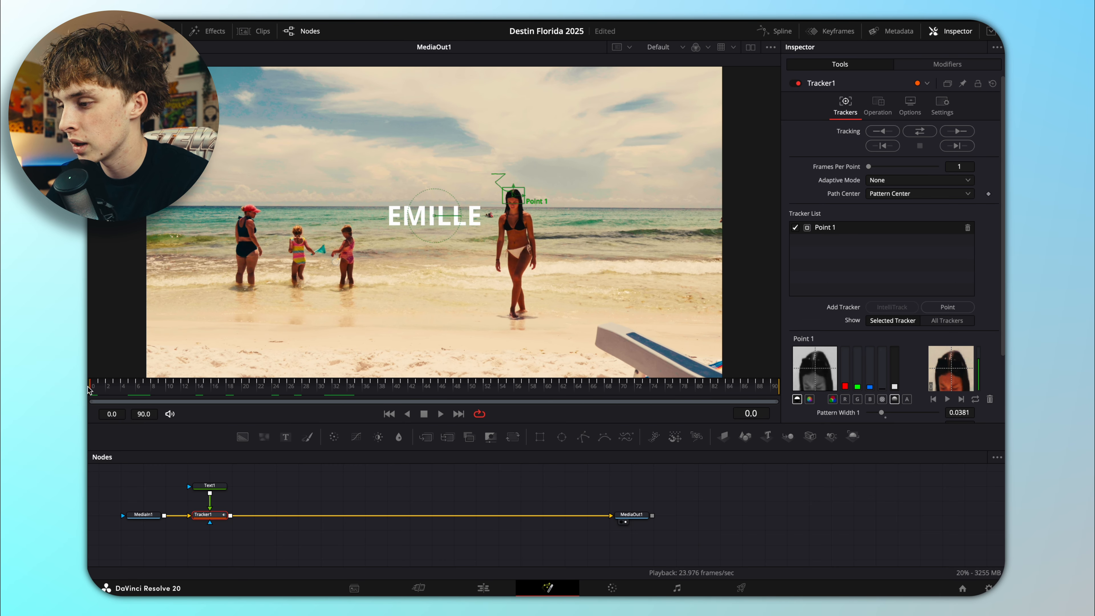
pyautogui.press('space')
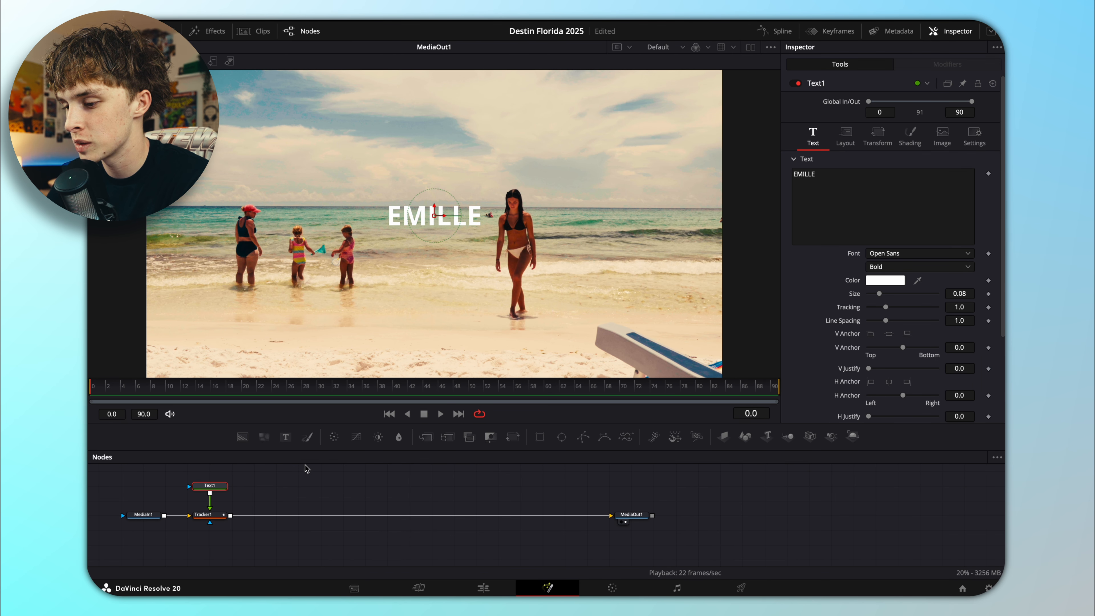
# Step: Insert a Transform node between Text1 and Tracker1 and set its Center to X 0.632, Y 0.642 above the woman's head
pyautogui.moveTo(210, 484); pyautogui.dragTo(210, 470)
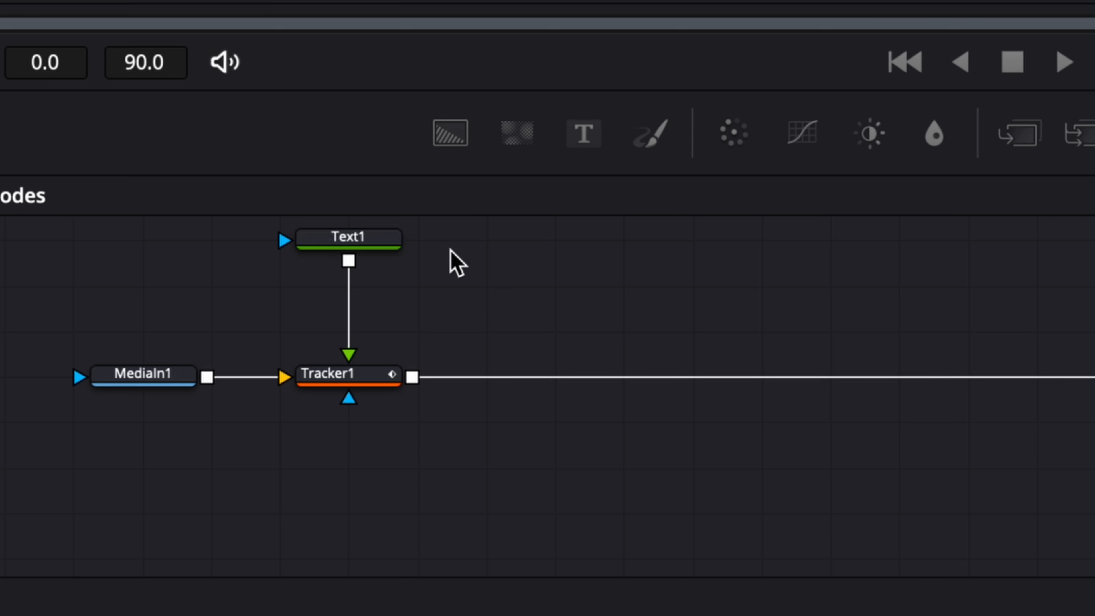
pyautogui.click(388, 240)
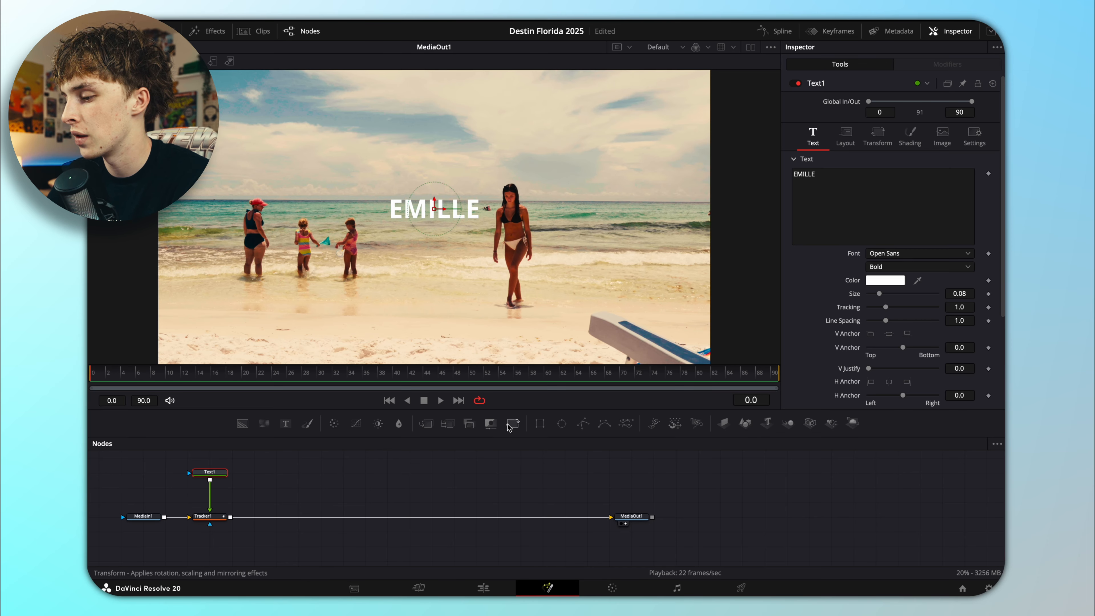
pyautogui.click(512, 423)
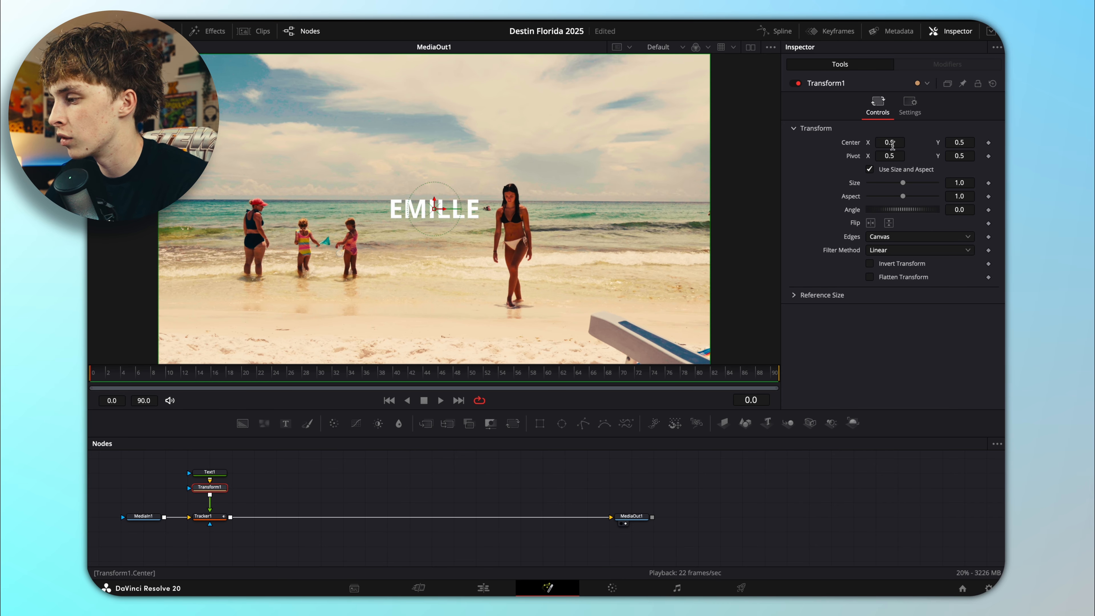
pyautogui.moveTo(889, 142)
pyautogui.mouseDown()
pyautogui.moveTo(982, 139)
pyautogui.moveTo(577, 136)
pyautogui.moveTo(911, 150)
pyautogui.moveTo(903, 144)
pyautogui.mouseUp()
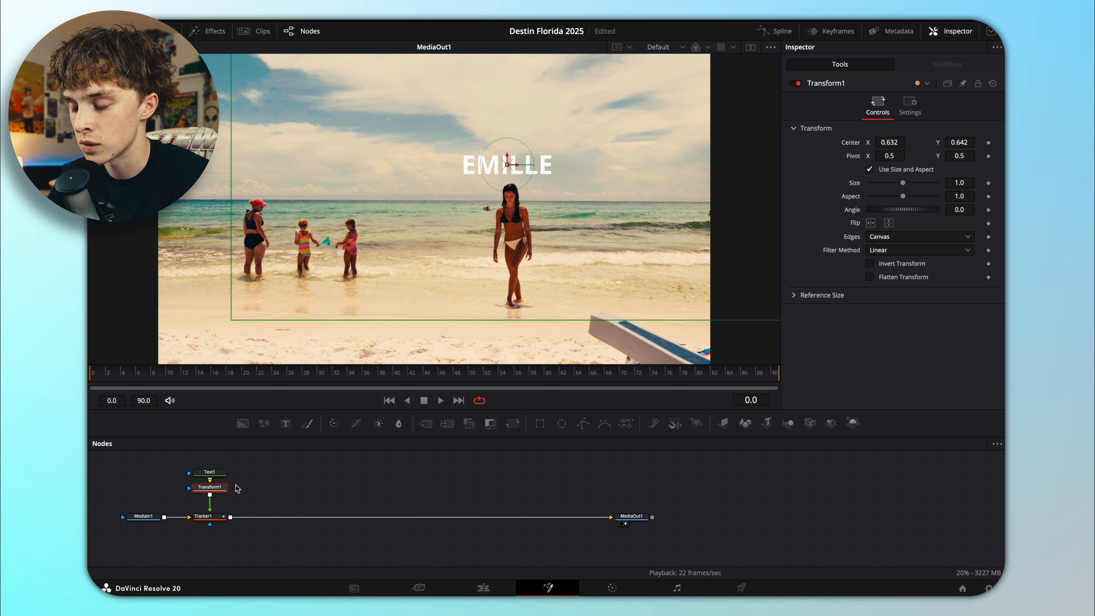
# Step: Add keyframes for Transform1's Center and Size at frame 4 and at frame 10
pyautogui.moveTo(96, 374); pyautogui.dragTo(125, 378)
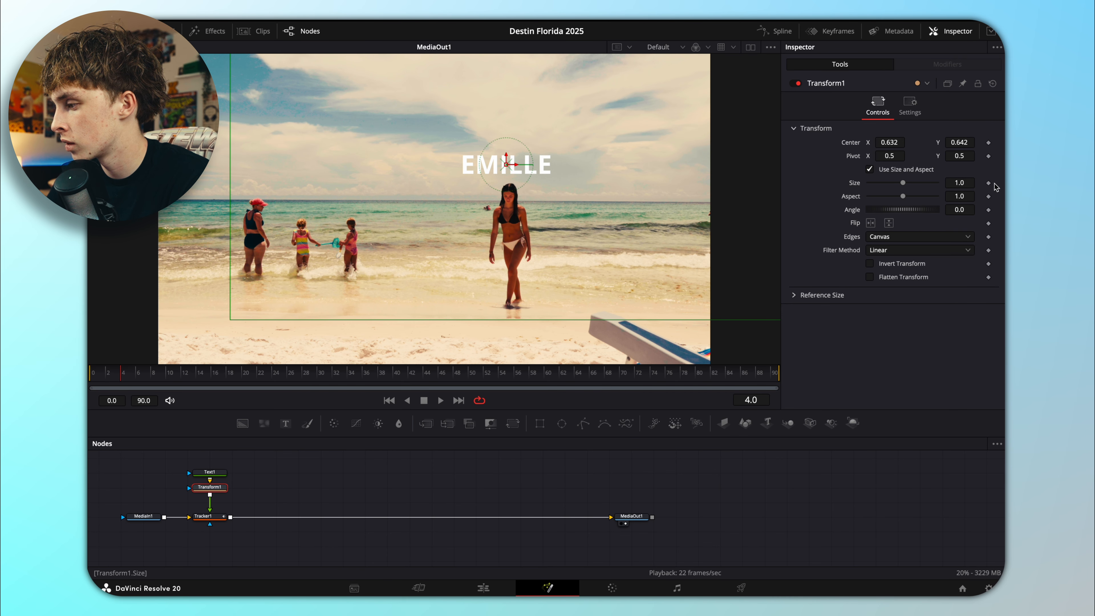
pyautogui.click(988, 143)
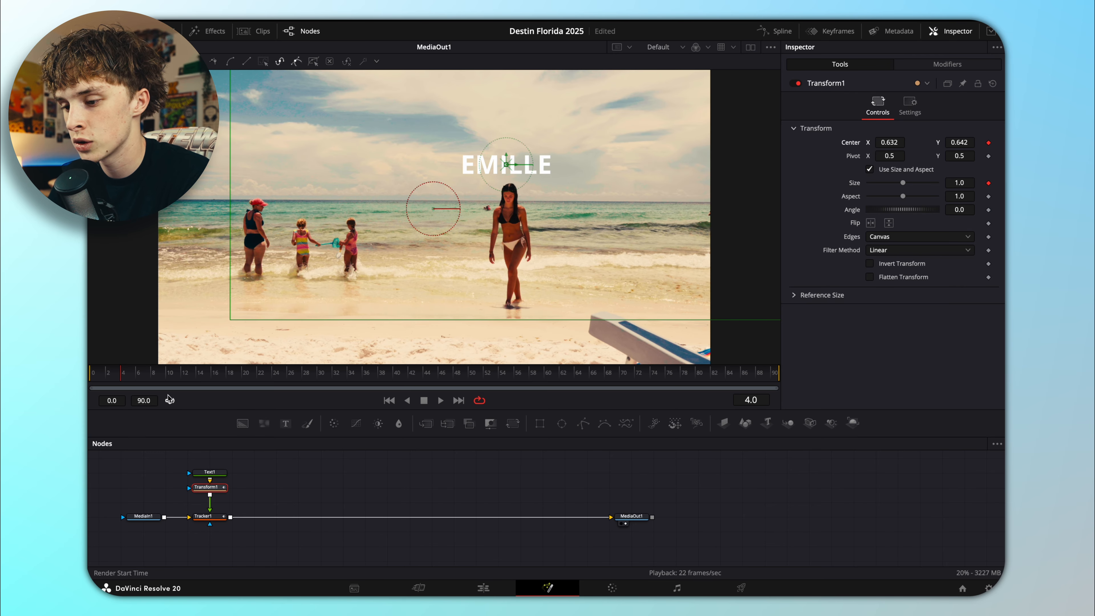
pyautogui.press('Right')
pyautogui.press('Right')
pyautogui.press('Right')
pyautogui.press('Right')
pyautogui.press('Right')
pyautogui.press('Right')
pyautogui.press('Right')
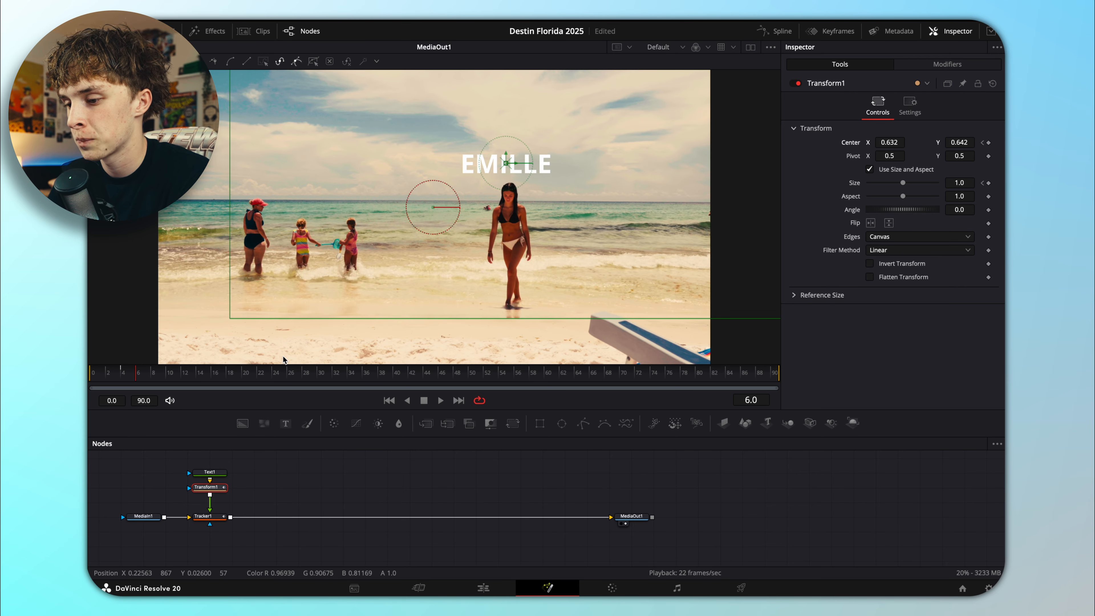
pyautogui.press('Left')
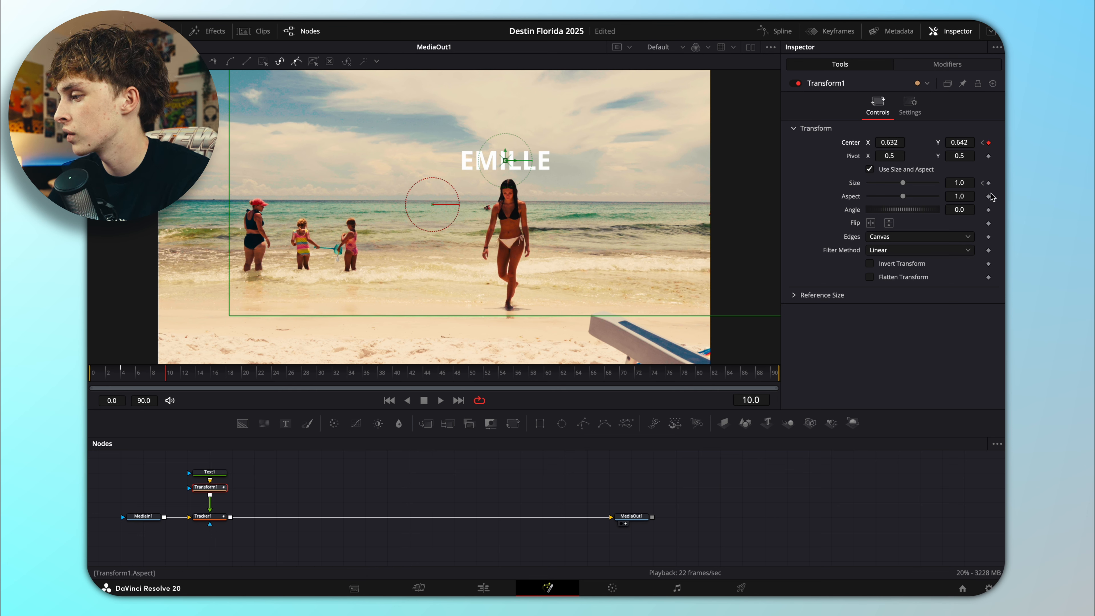
# Step: At the frame 4 keyframes, lower Transform1's Center Y to 0.582 and set its Size to 0.0
pyautogui.click(983, 143)
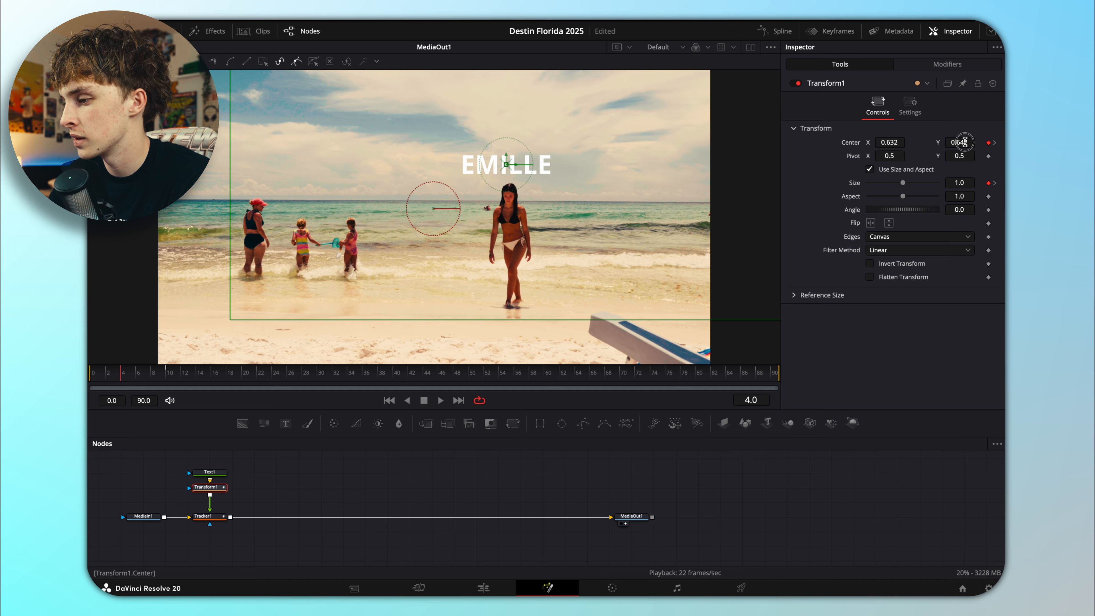
pyautogui.moveTo(964, 142); pyautogui.dragTo(938, 147)
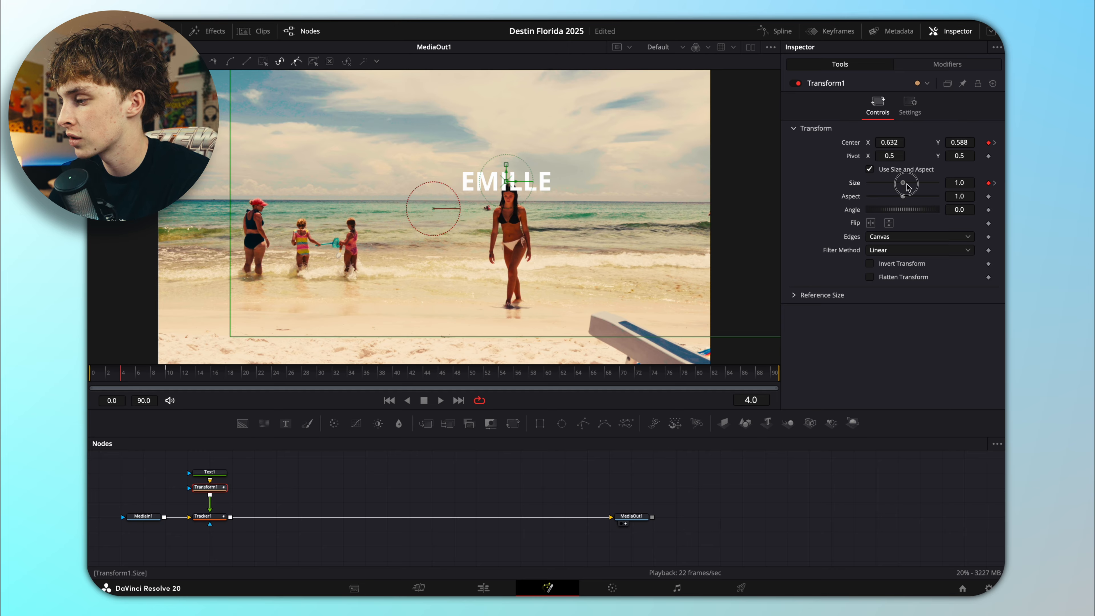
pyautogui.moveTo(907, 186); pyautogui.dragTo(869, 190)
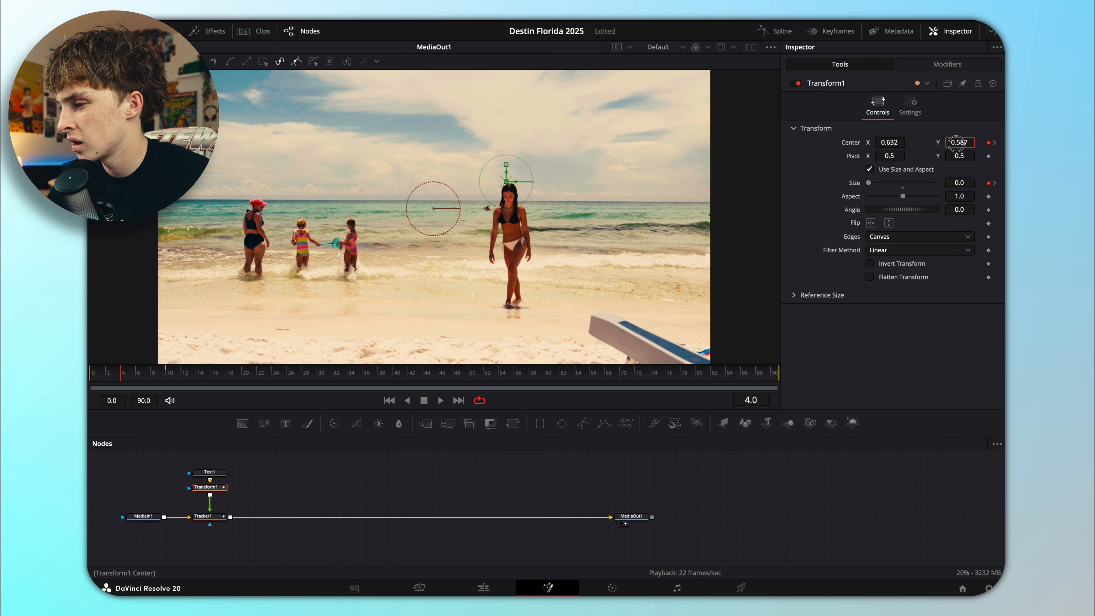
# Step: Play the composition from around frame 4 to review the text growing and rising above the woman's head
pyautogui.click(115, 376)
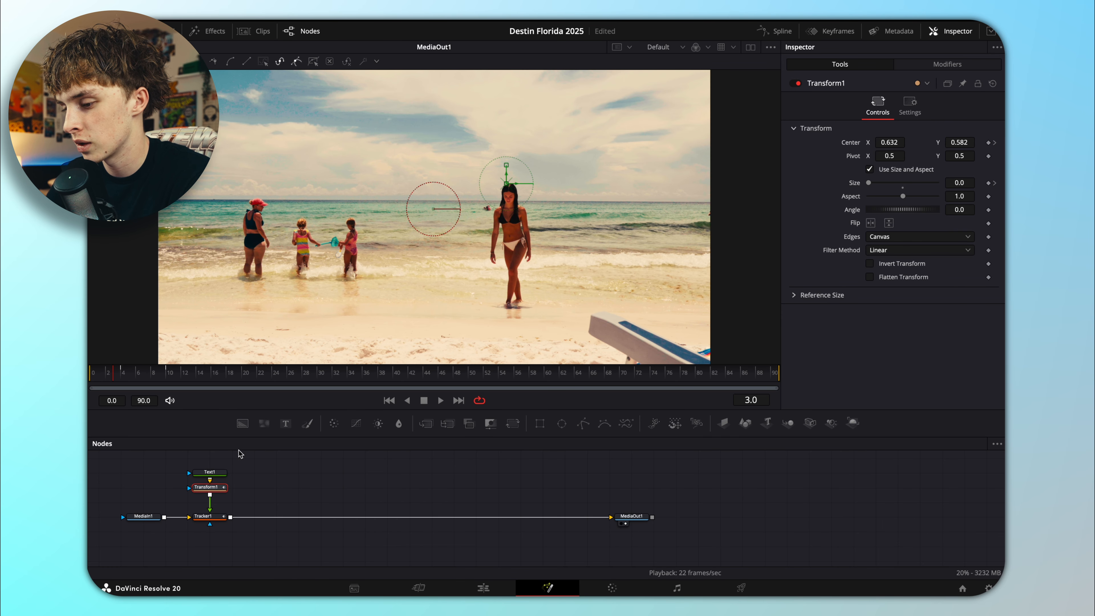
pyautogui.click(643, 521)
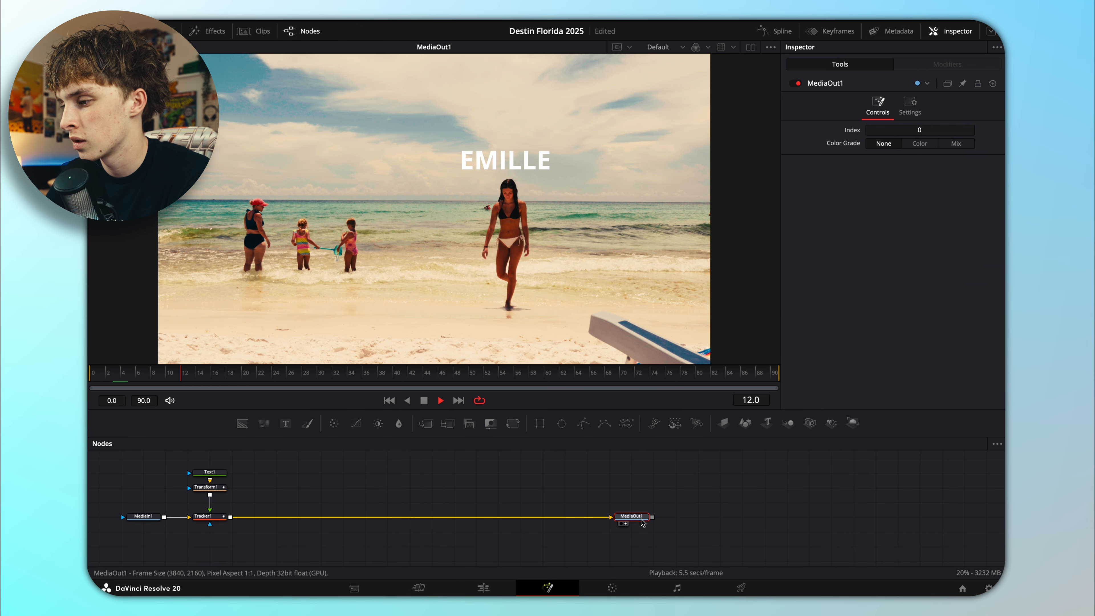
pyautogui.press('space')
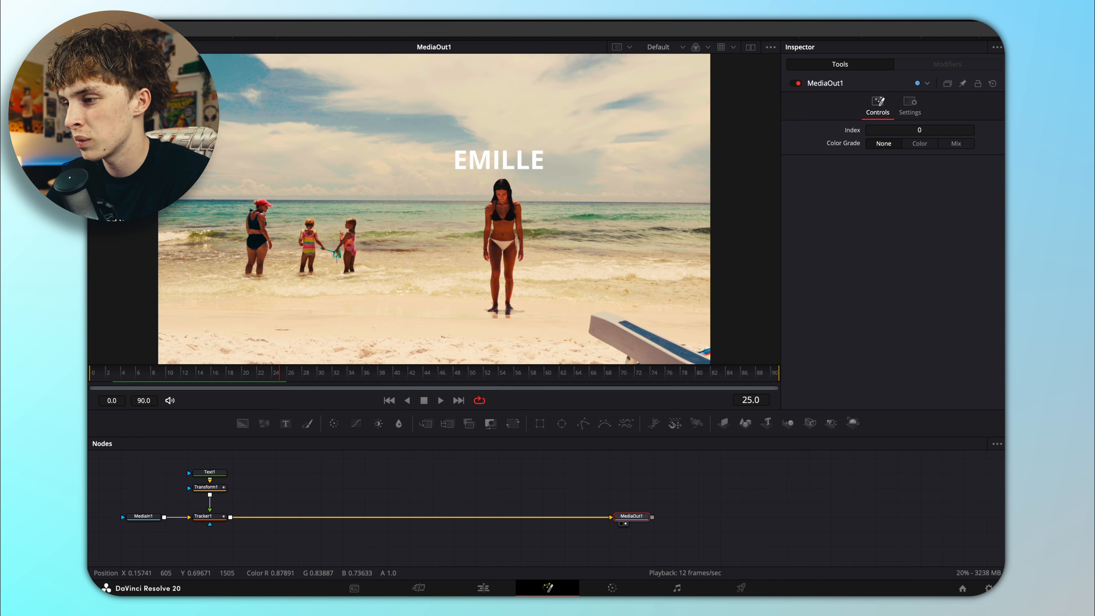
pyautogui.click(366, 27)
pyautogui.moveTo(431, 60)
pyautogui.click(531, 84)
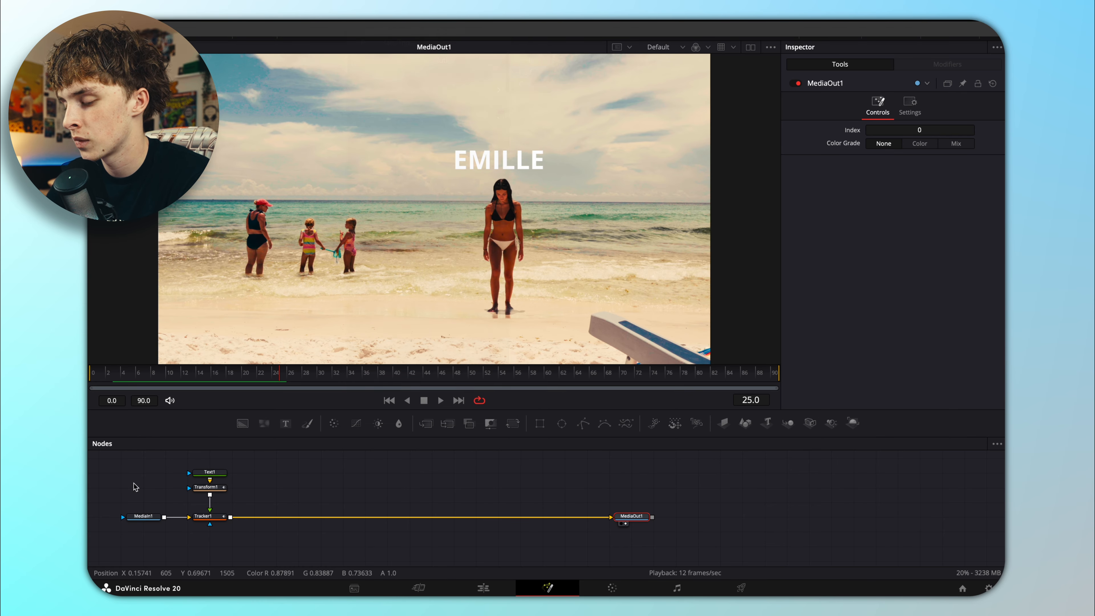
pyautogui.click(129, 374)
pyautogui.press('space')
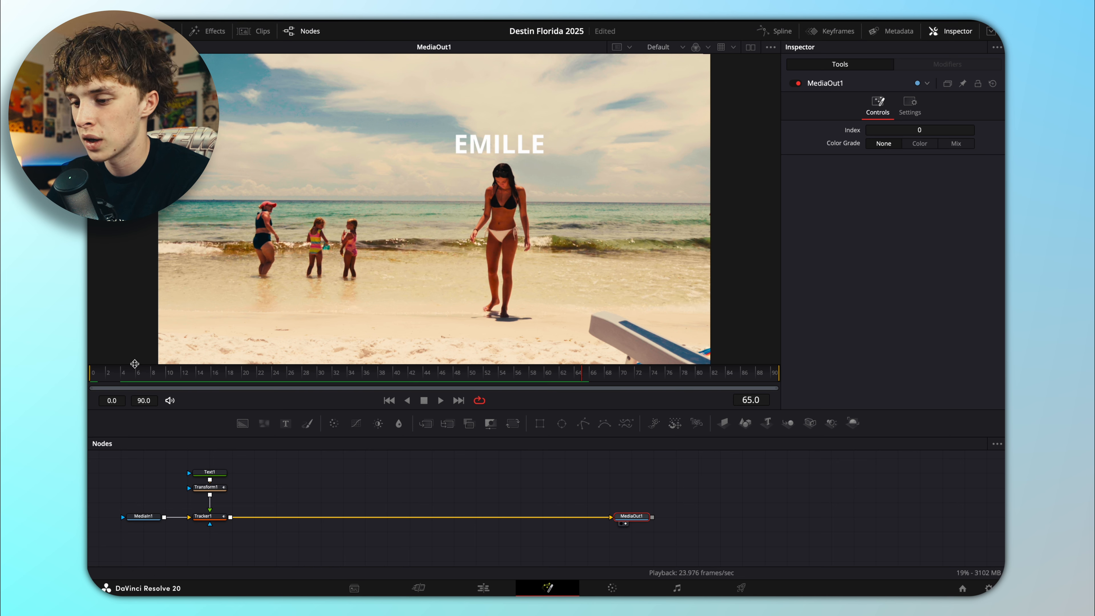
pyautogui.press('space')
pyautogui.click(223, 473)
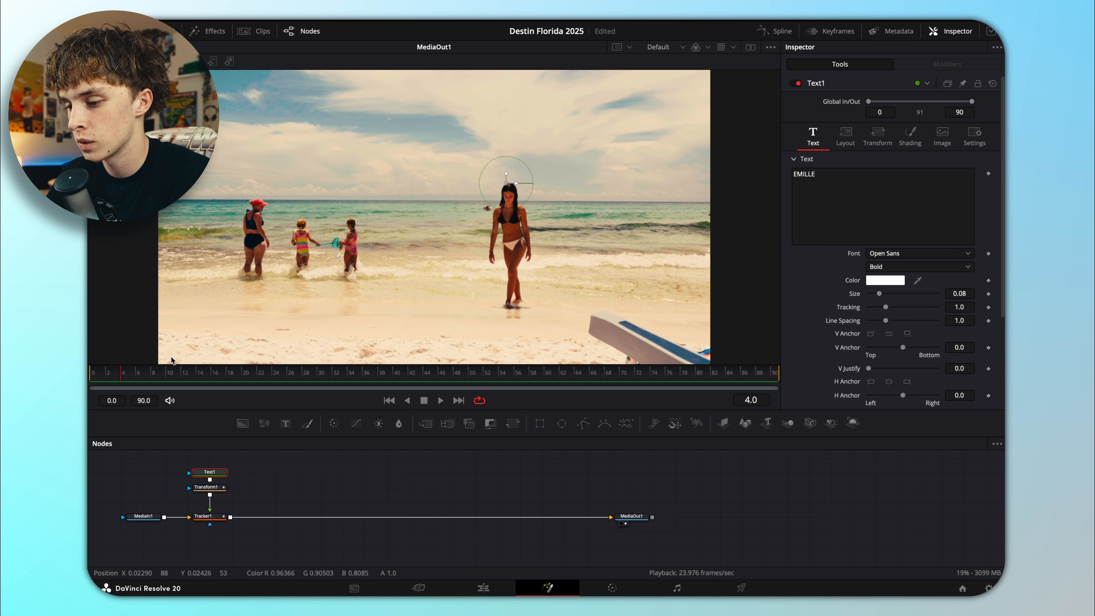
pyautogui.click(213, 487)
pyautogui.press('space')
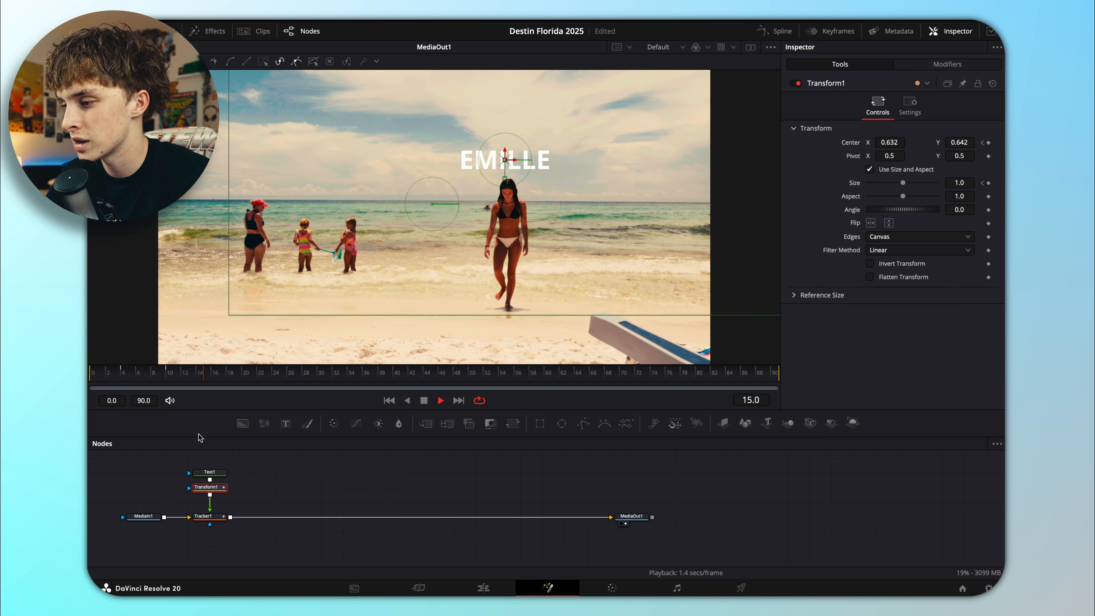
# Step: Show only Transform1's animation curves, hiding Tracker1's, fitted to an enlarged Spline editor
pyautogui.click(134, 373)
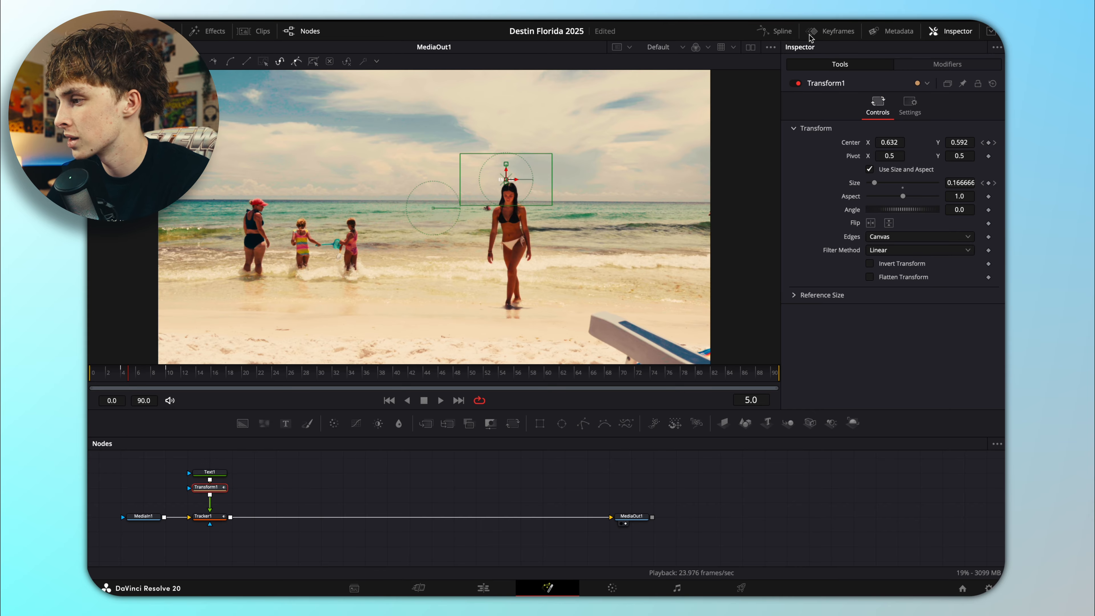
pyautogui.click(781, 31)
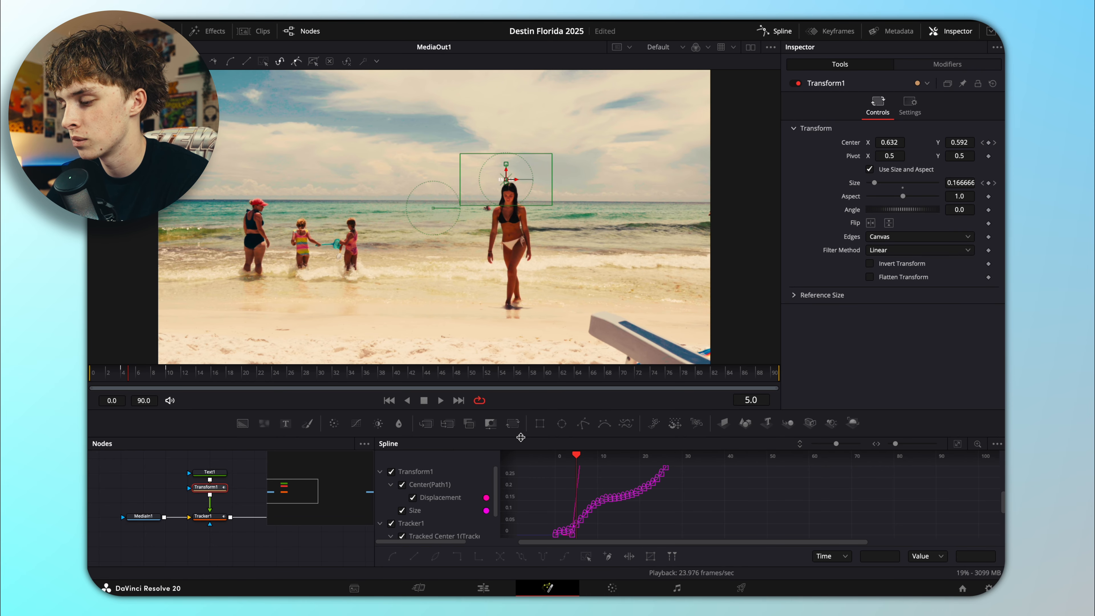
pyautogui.moveTo(521, 437); pyautogui.dragTo(521, 248)
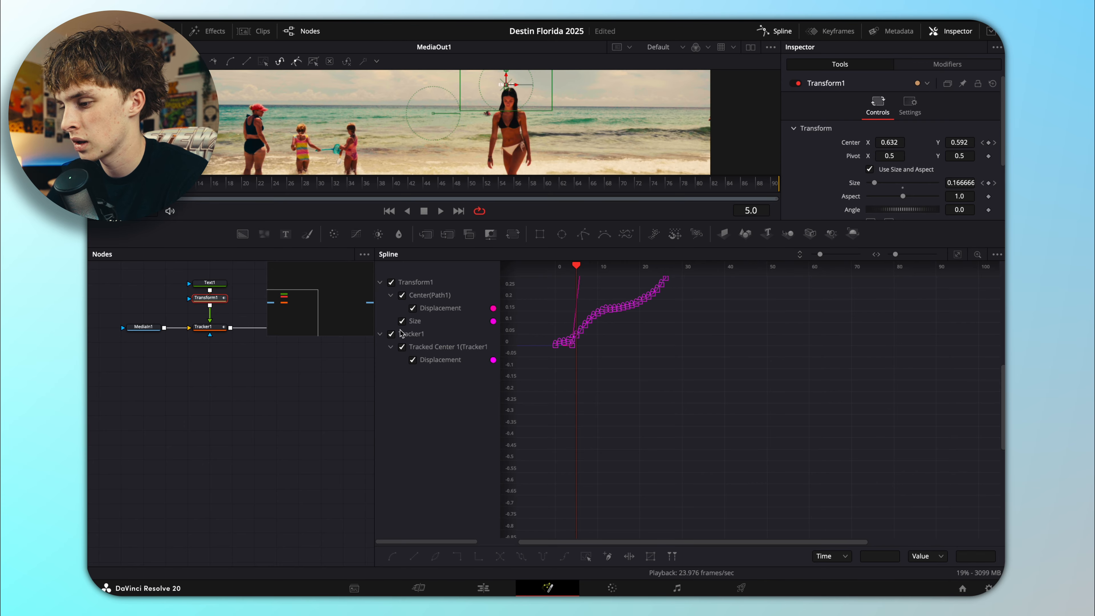
pyautogui.click(391, 333)
pyautogui.hotkey('ctrl', 'f')
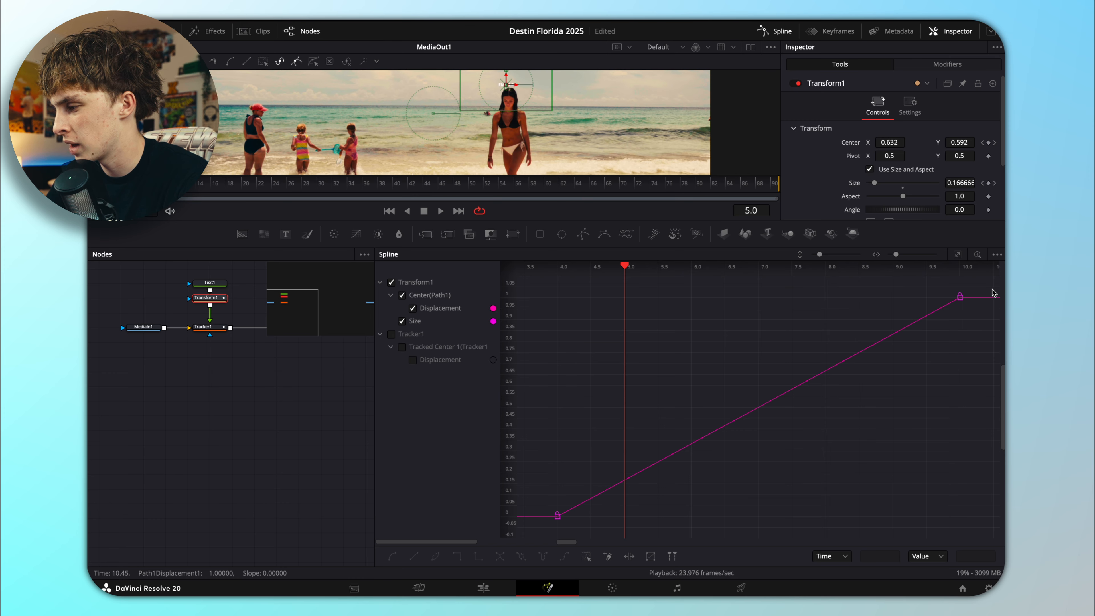
# Step: Smooth all keyframes of Transform1's Displacement and Size curves in the Spline editor
pyautogui.click(402, 296)
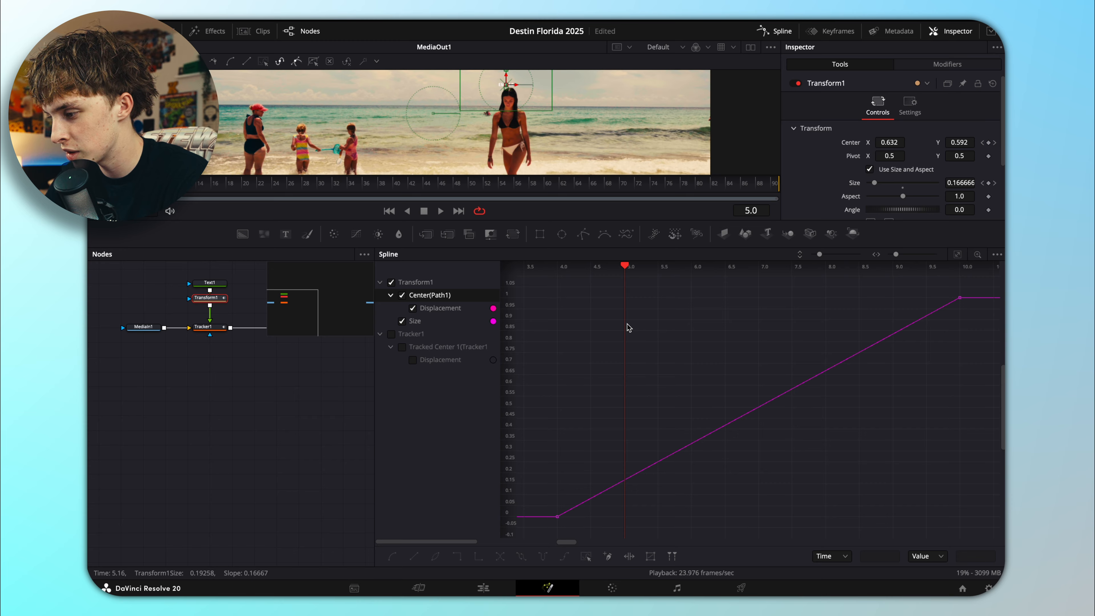
pyautogui.hotkey('ctrl', 'a')
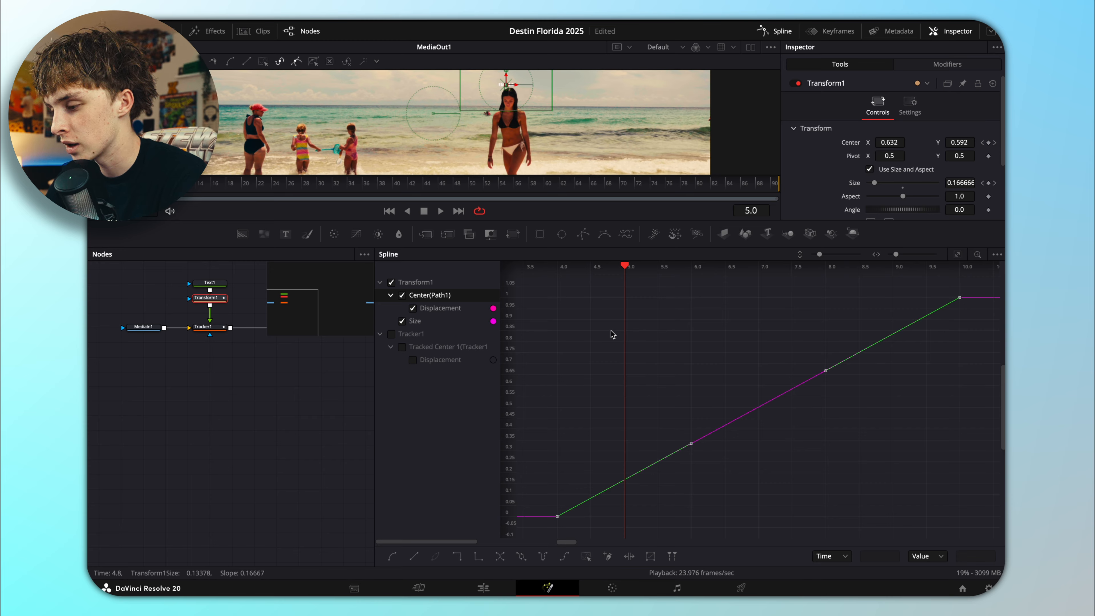
pyautogui.press('s')
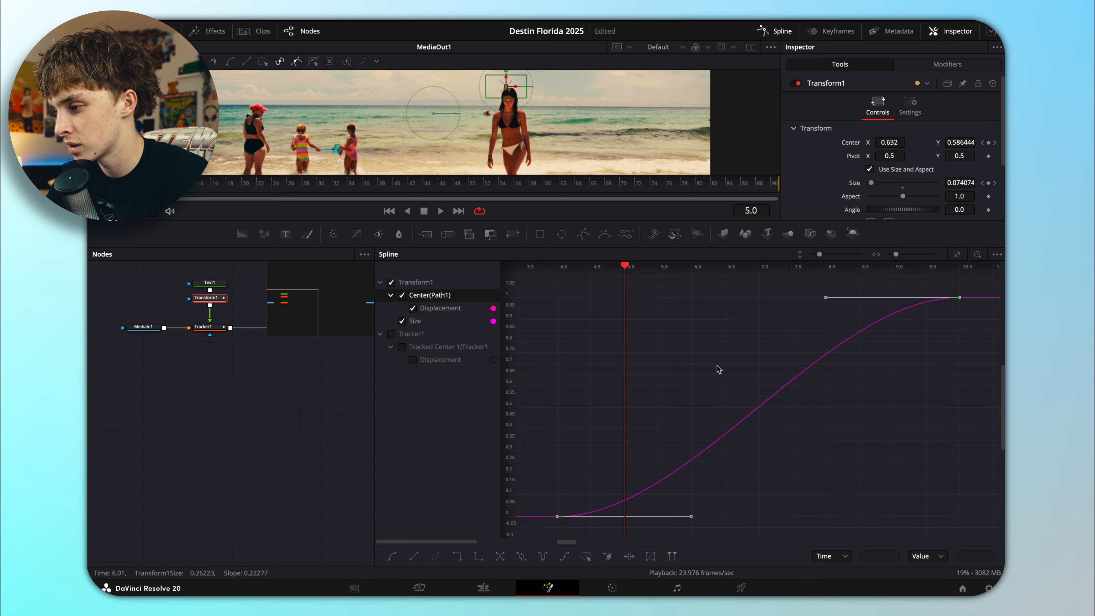
# Step: Pull the frame 4 handle of Transform1's Size curve straight up to about 0.7 for a fast start
pyautogui.moveTo(129, 184); pyautogui.dragTo(136, 184)
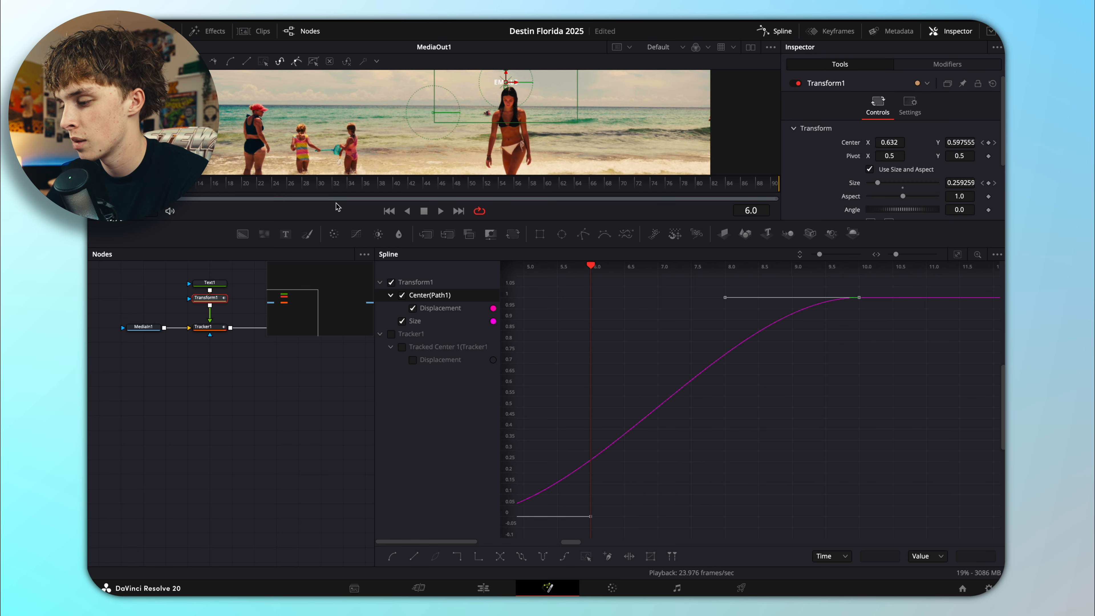
pyautogui.click(957, 255)
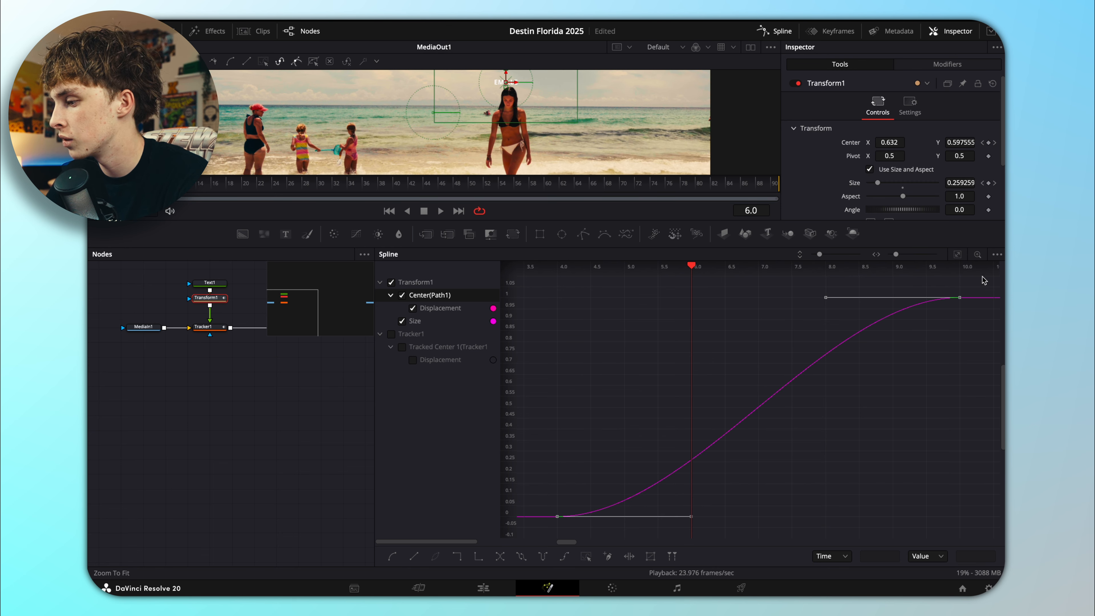
pyautogui.click(558, 516)
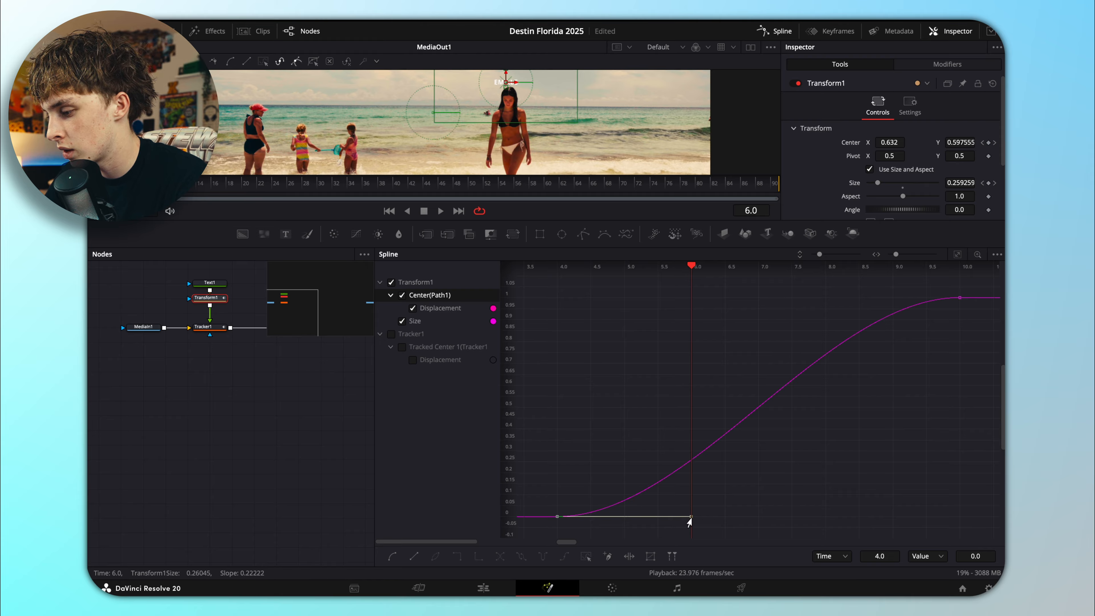
pyautogui.moveTo(689, 522); pyautogui.dragTo(557, 359)
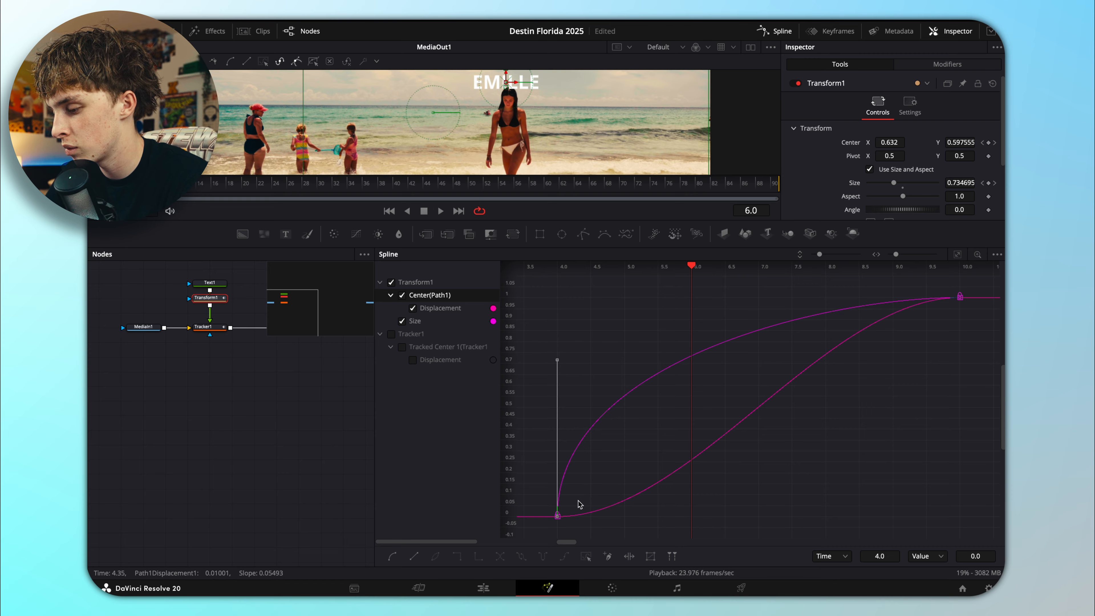
# Step: With the Size curve hidden, pull the Displacement curve's frame 4 handle straight up to about 0.7, and close the Spline editor
pyautogui.click(401, 296)
pyautogui.click(402, 296)
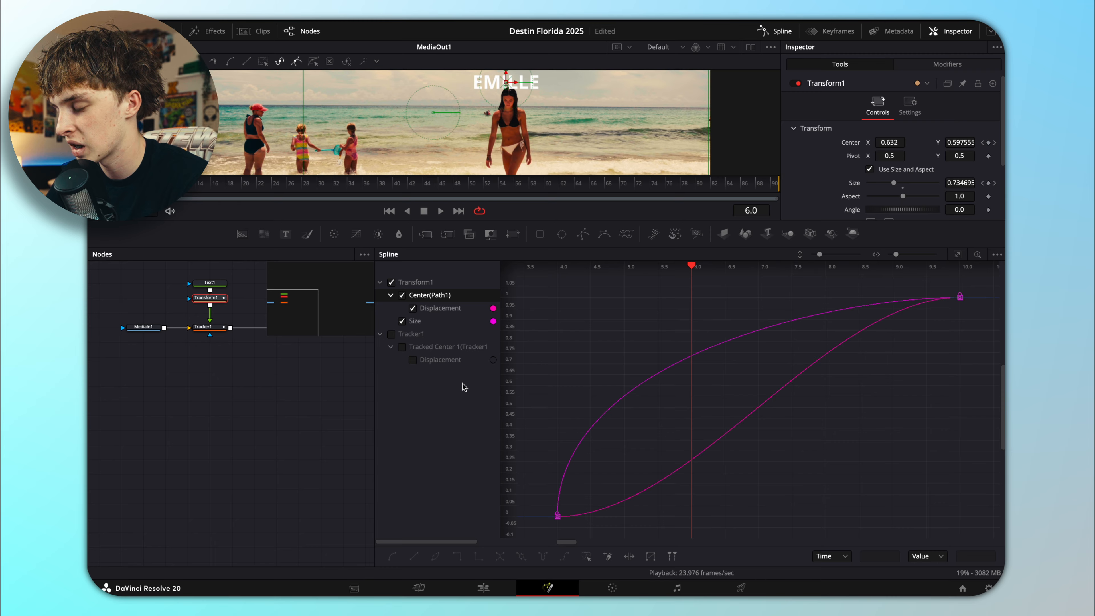
pyautogui.click(402, 322)
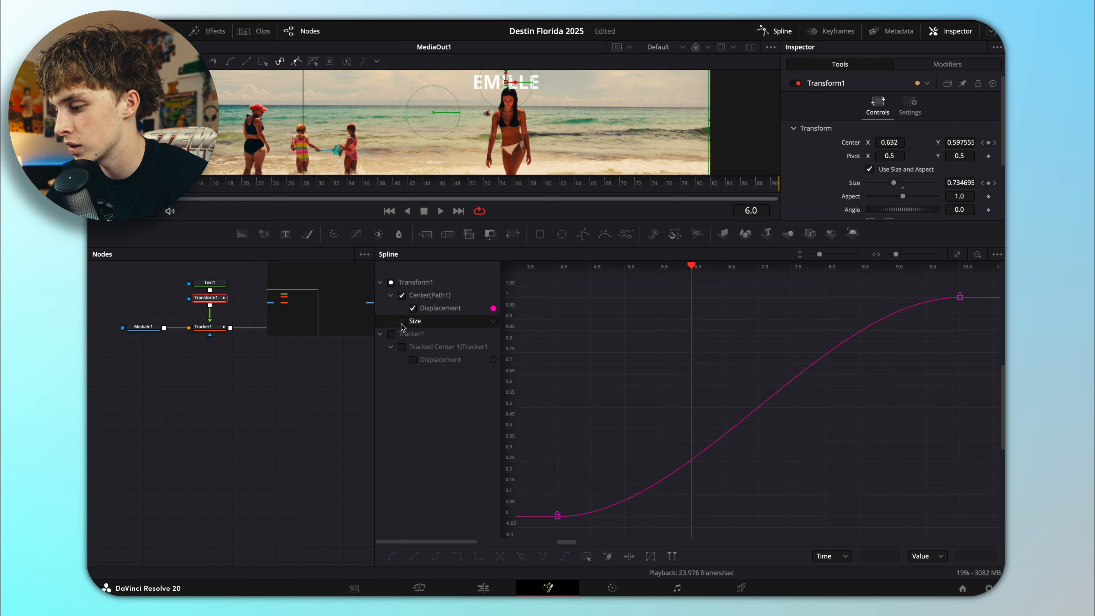
pyautogui.click(556, 516)
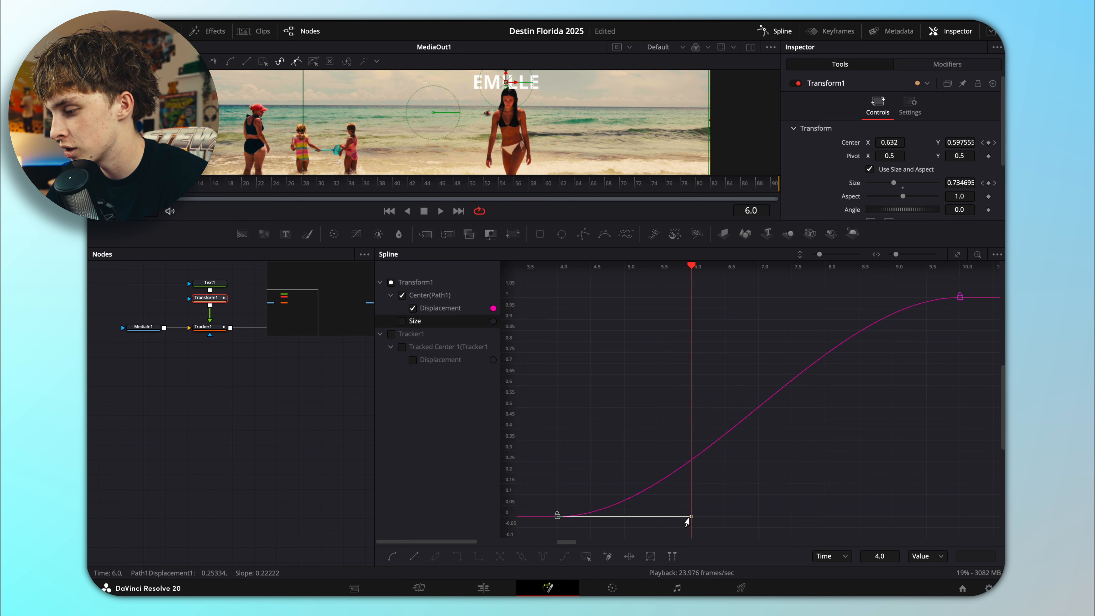
pyautogui.moveTo(689, 520); pyautogui.dragTo(554, 359)
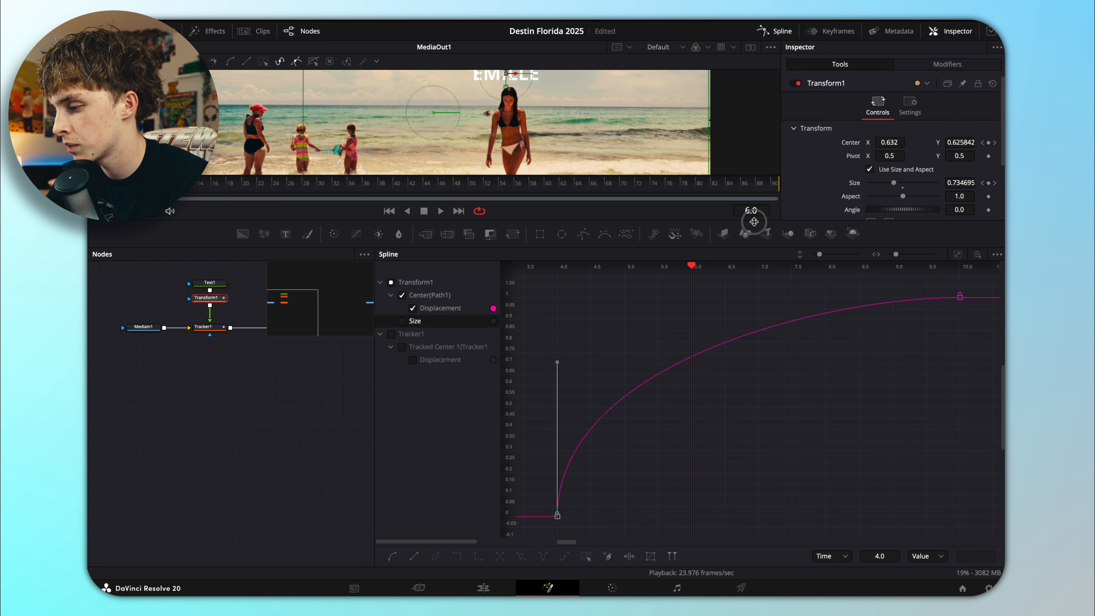
pyautogui.moveTo(754, 222); pyautogui.dragTo(754, 366)
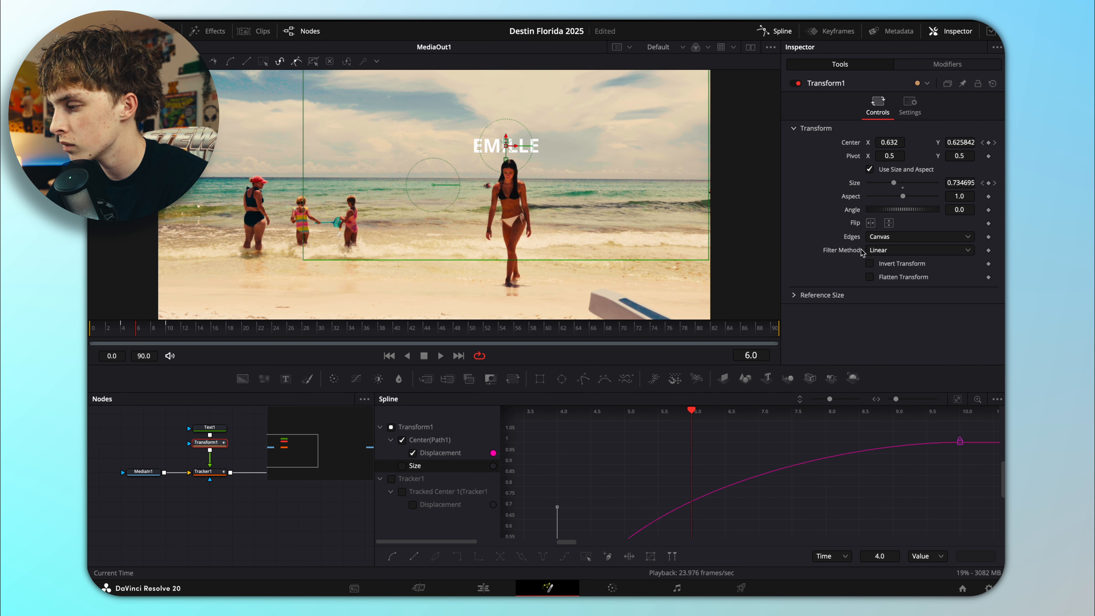
pyautogui.click(783, 34)
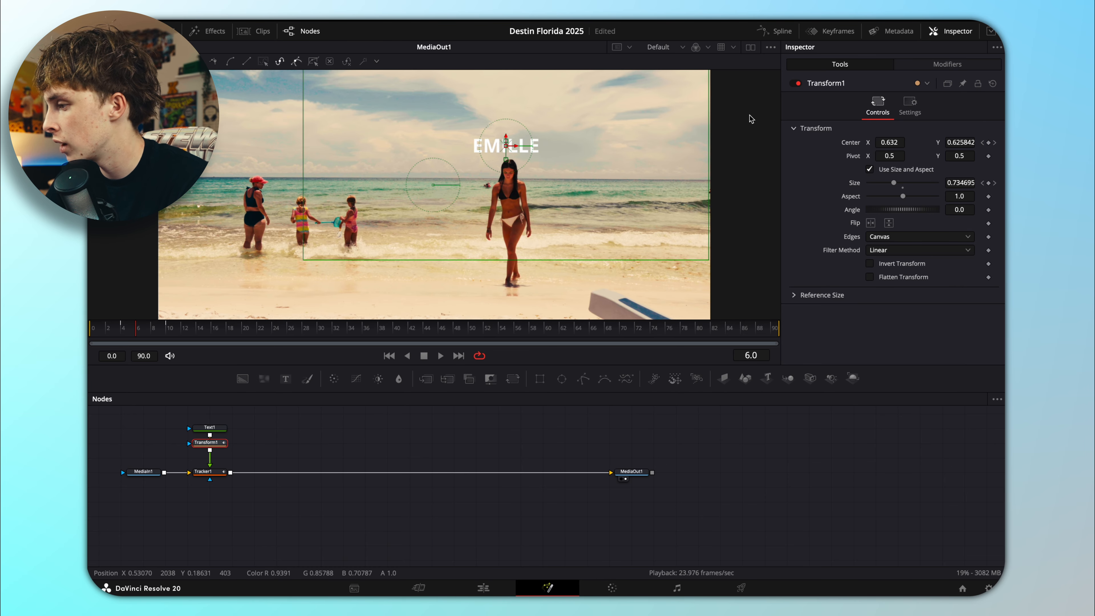
# Step: Enable motion blur on Transform1 with quality 8 and a shutter angle of about 255, and select MediaOut1 with the playhead at frame 0
pyautogui.click(905, 98)
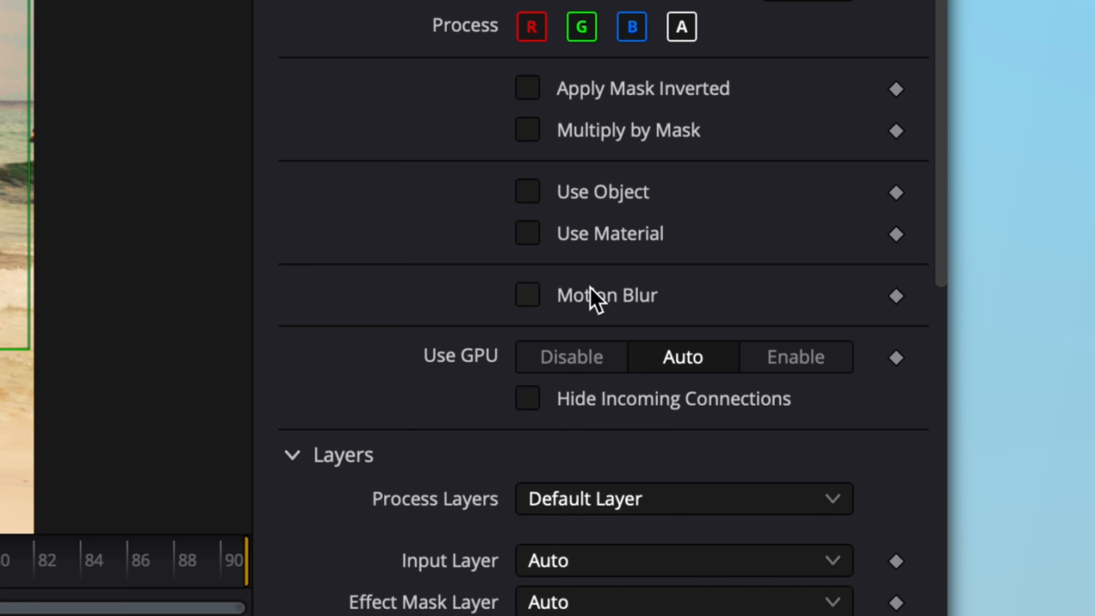
pyautogui.click(870, 242)
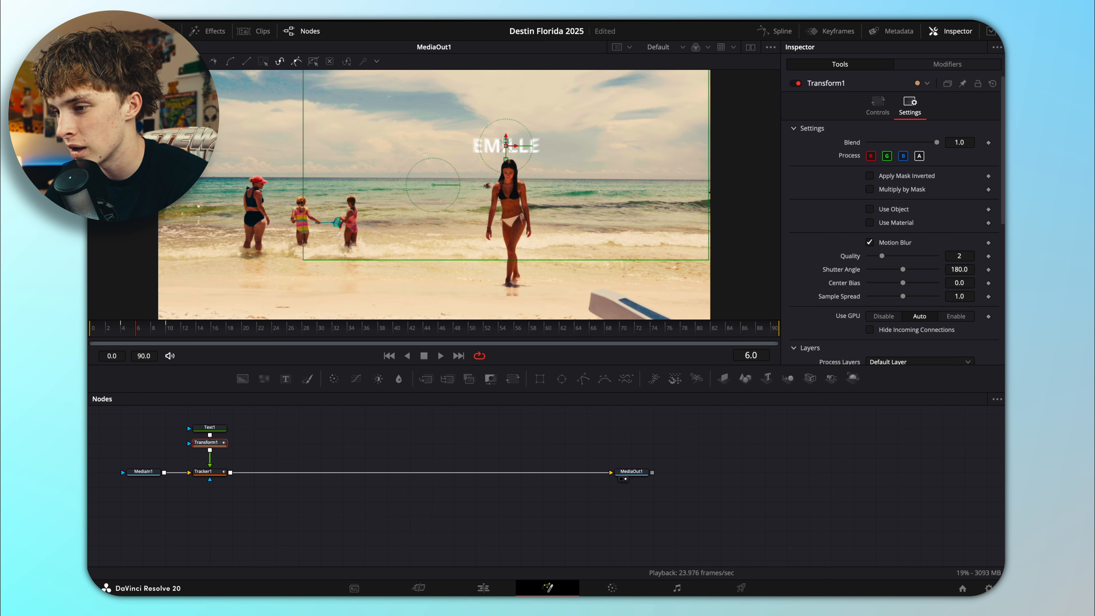
pyautogui.scroll(5, 433, 194)
pyautogui.scroll(-1, 594, 178)
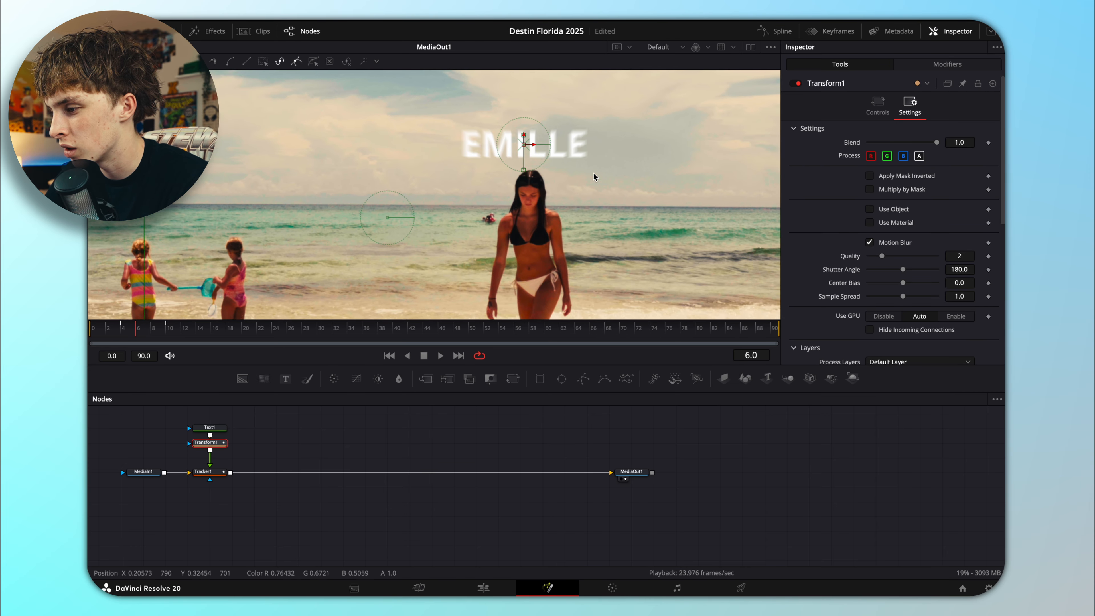
pyautogui.moveTo(890, 258); pyautogui.dragTo(937, 259)
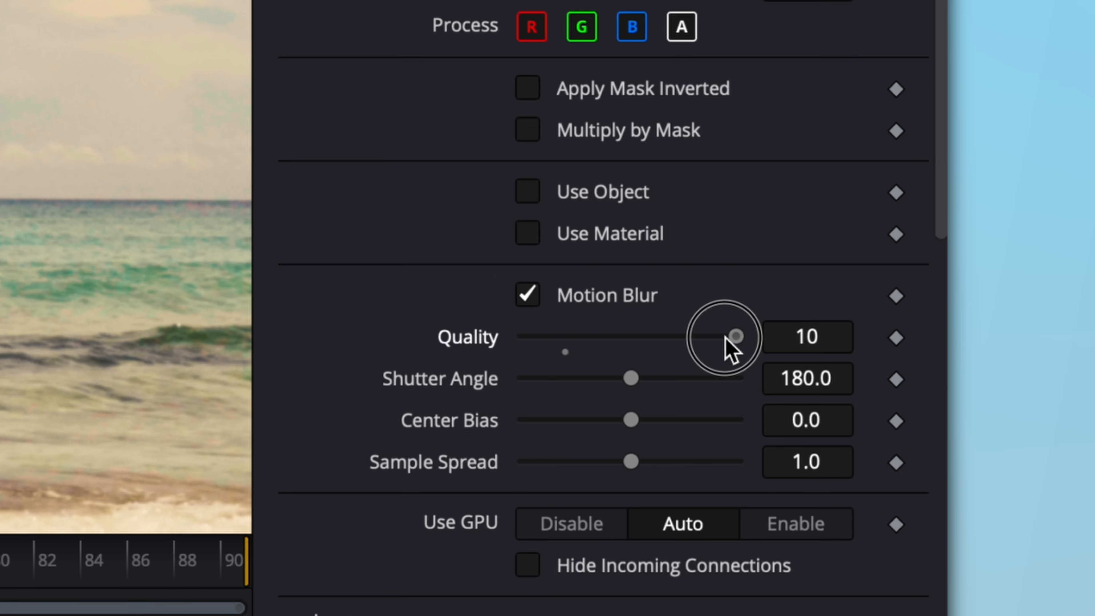
pyautogui.moveTo(725, 339); pyautogui.dragTo(685, 340)
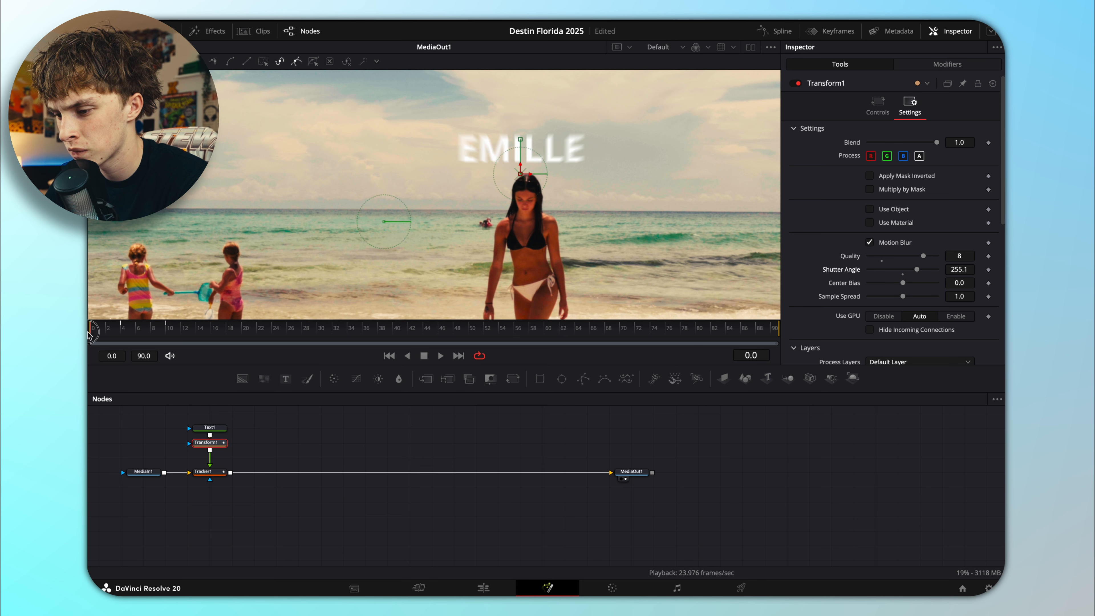
pyautogui.click(638, 474)
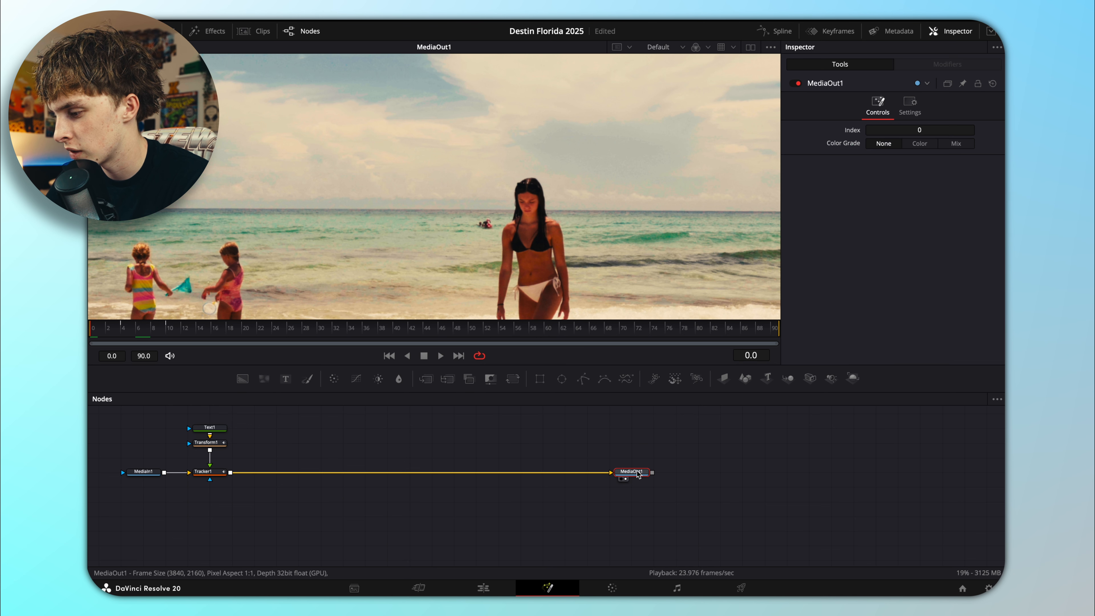